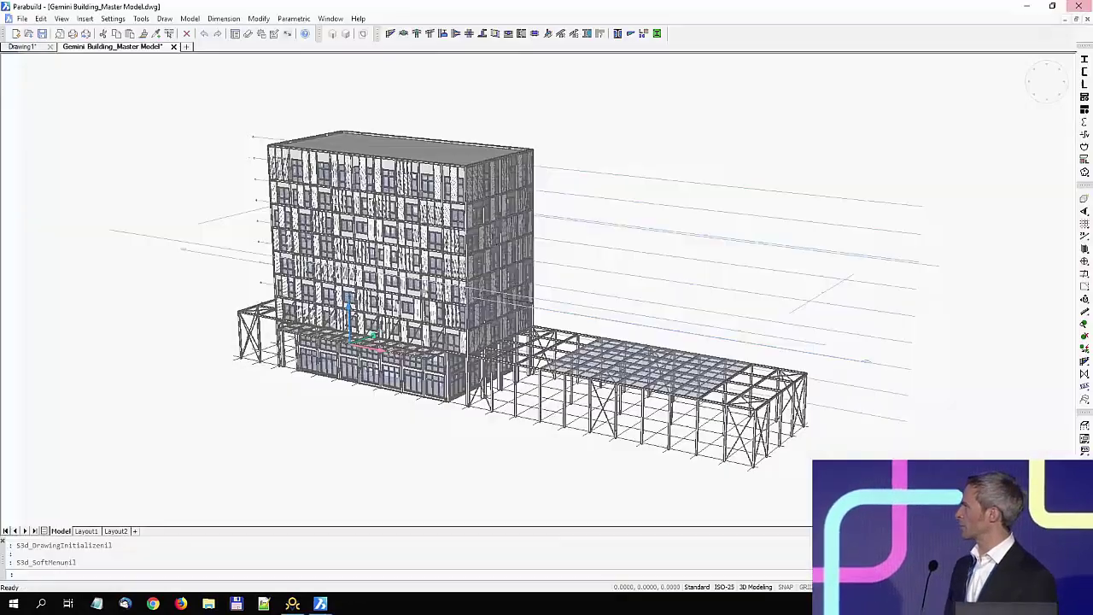
{"action": "scroll", "coordinate": [530, 380], "scroll_direction": "up", "scroll_amount": 10}
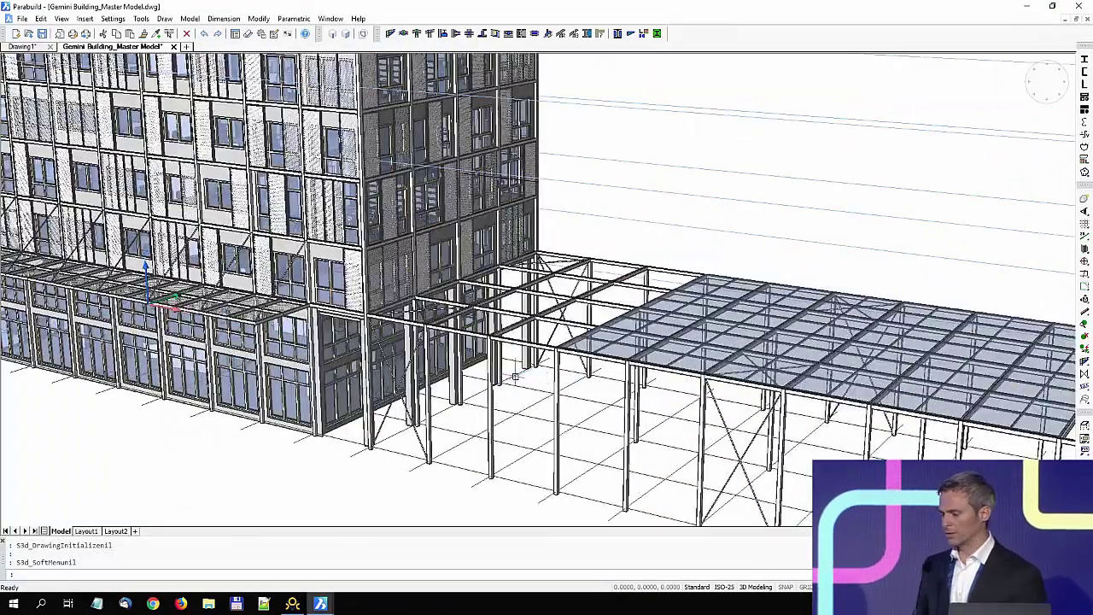
{"action": "scroll", "coordinate": [521, 367], "scroll_direction": "up", "scroll_amount": 3}
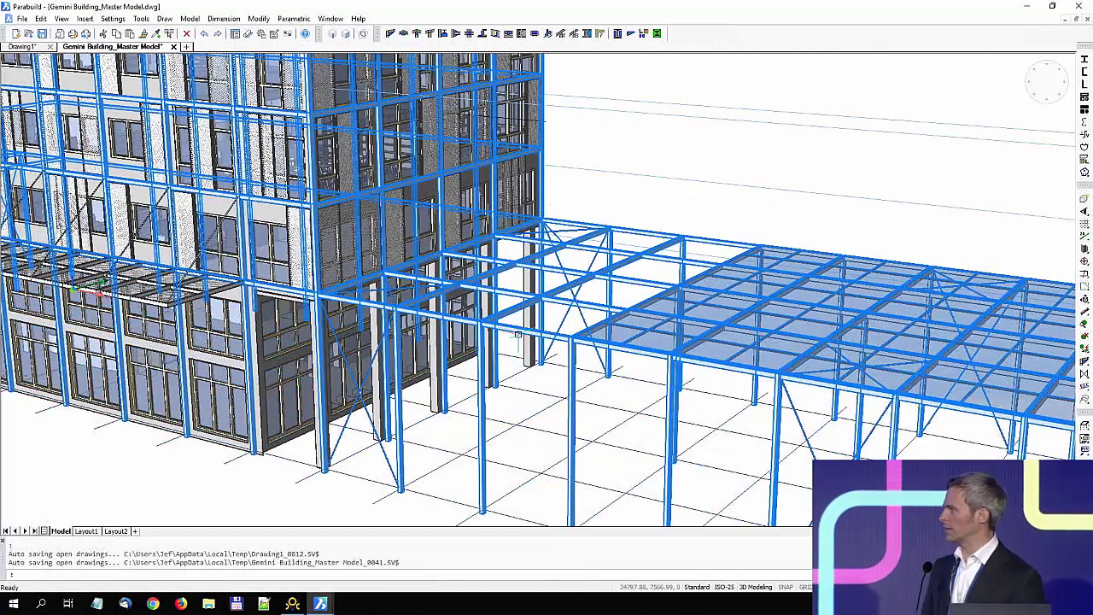
{"action": "key", "text": "Escape"}
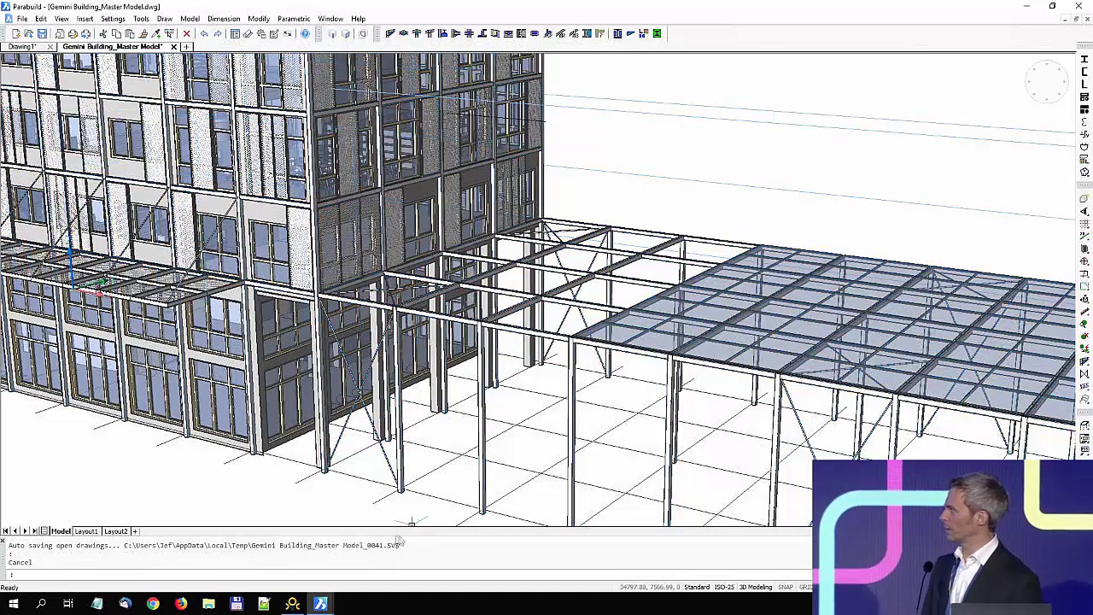
Step: Switch to the Gemini Building_Steel Structure drawing and look over its steel frame
{"action": "mouse_move", "coordinate": [320, 602]}
{"action": "left_click", "coordinate": [434, 563]}
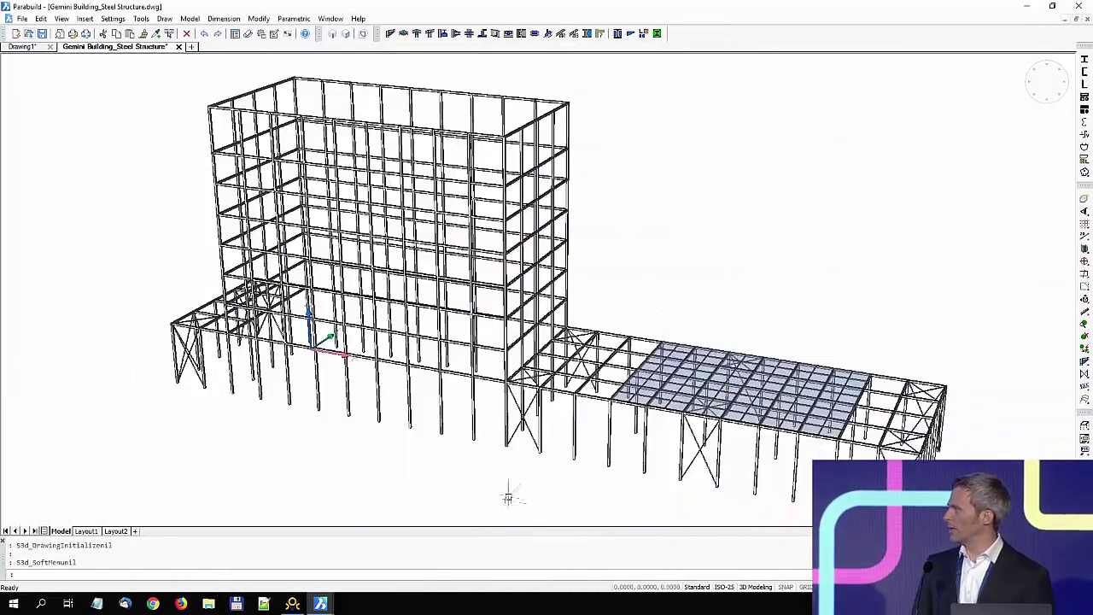
{"action": "scroll", "coordinate": [502, 332], "scroll_direction": "up", "scroll_amount": 5}
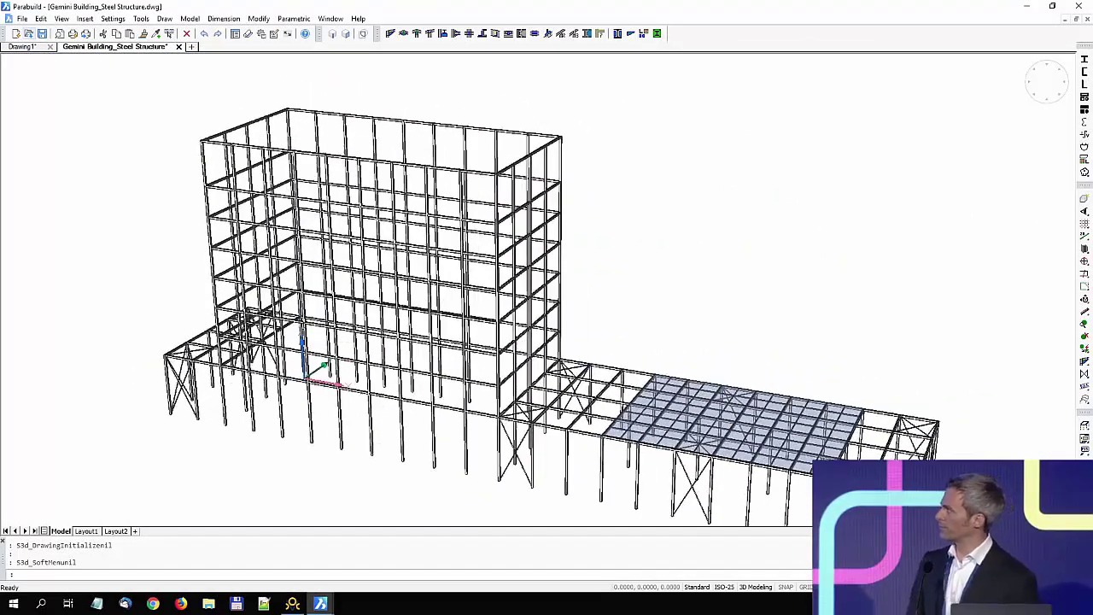
{"action": "scroll", "coordinate": [501, 349], "scroll_direction": "up", "scroll_amount": 6}
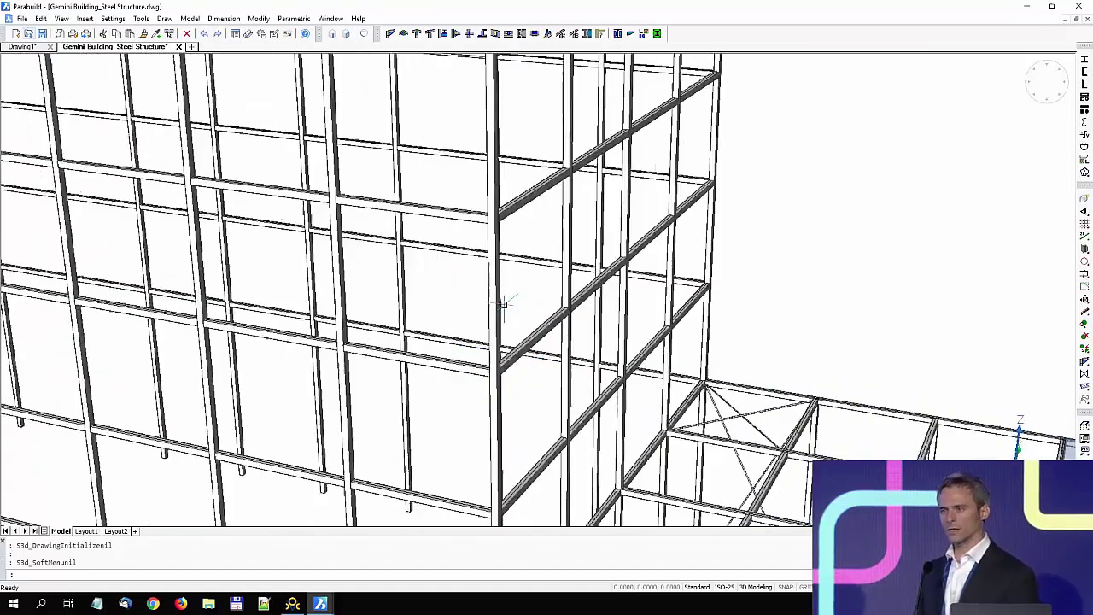
{"action": "scroll", "coordinate": [502, 352], "scroll_direction": "down", "scroll_amount": 10}
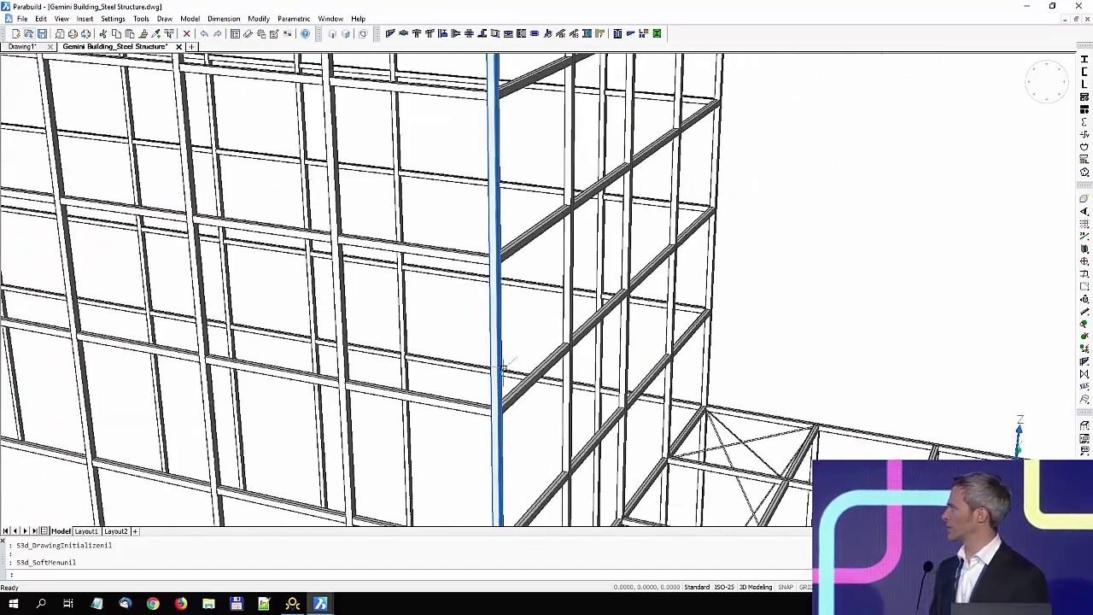
{"action": "scroll", "coordinate": [503, 349], "scroll_direction": "down", "scroll_amount": 8}
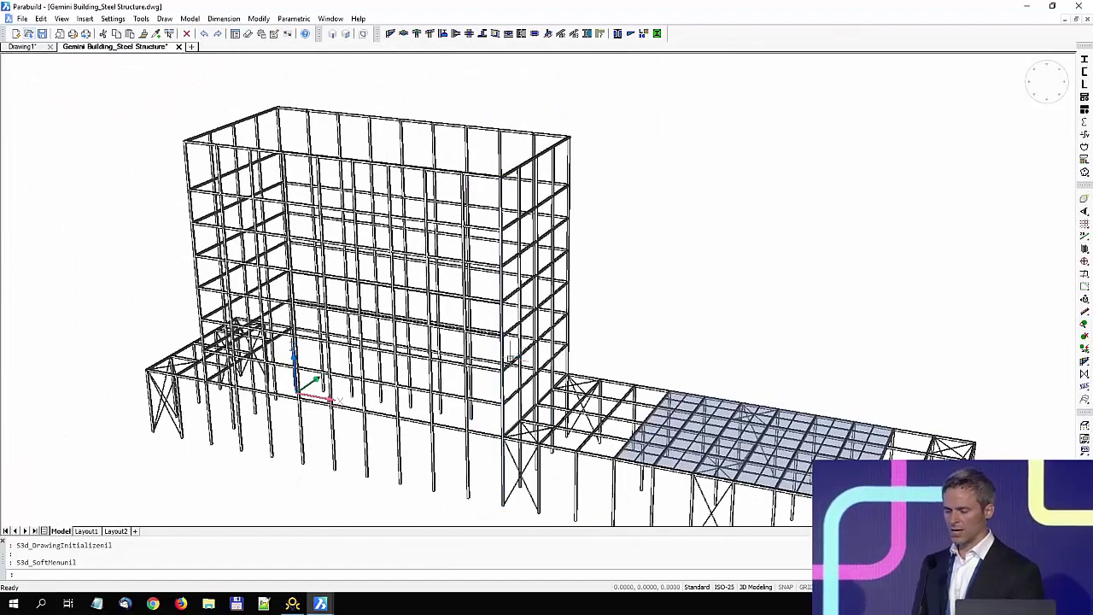
Step: Break all the tall building's columns at a distance of 14000 from the start of each profile
{"action": "left_click", "coordinate": [1055, 101]}
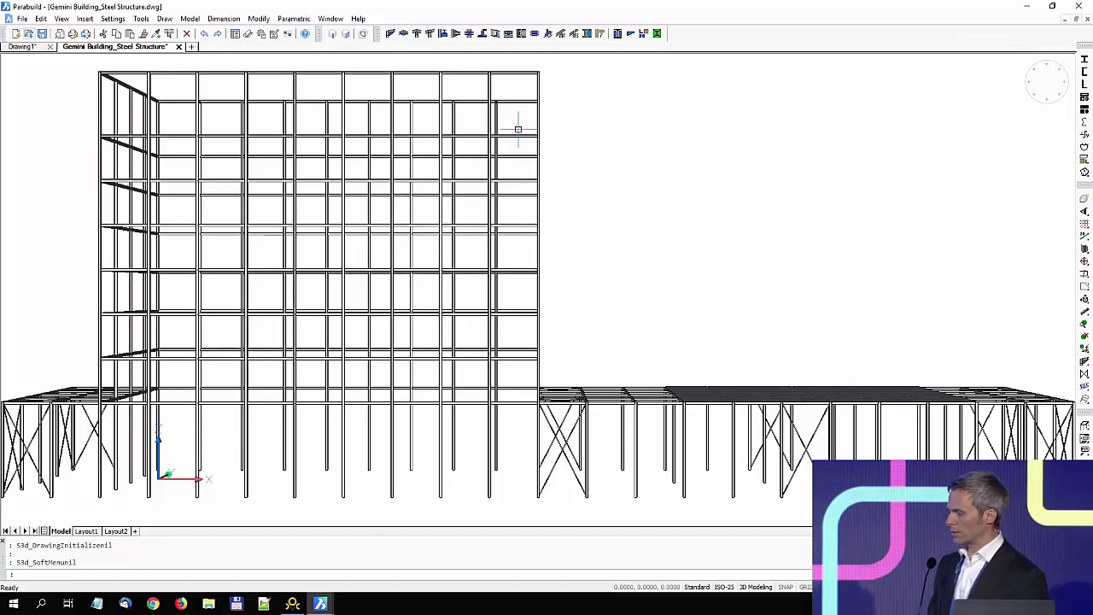
{"action": "left_click", "coordinate": [1085, 274]}
{"action": "left_click", "coordinate": [1040, 274]}
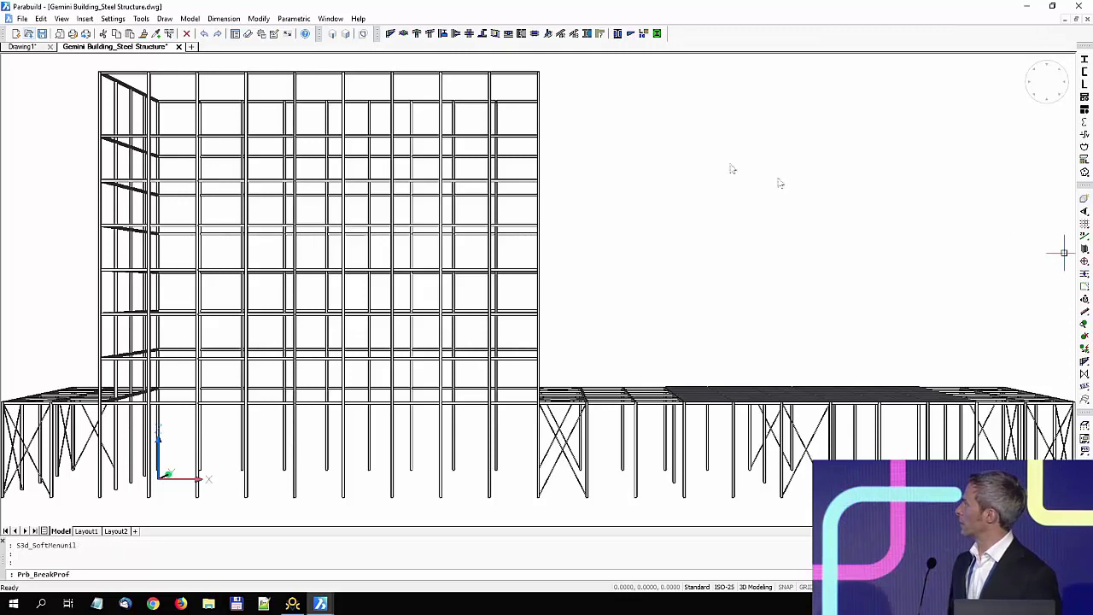
{"action": "left_click", "coordinate": [560, 114]}
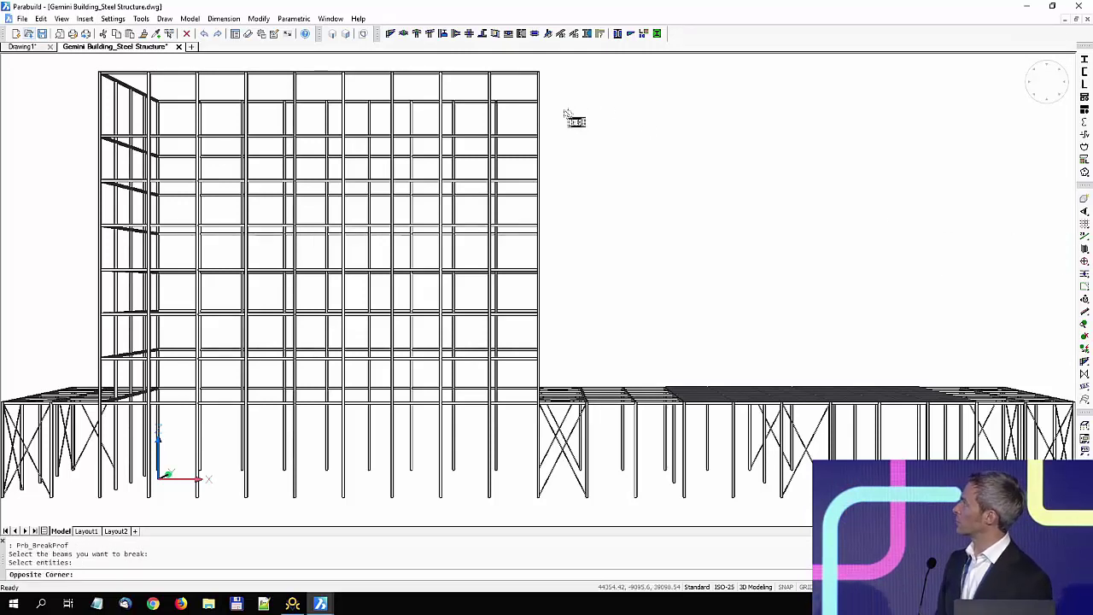
{"action": "left_click", "coordinate": [86, 125]}
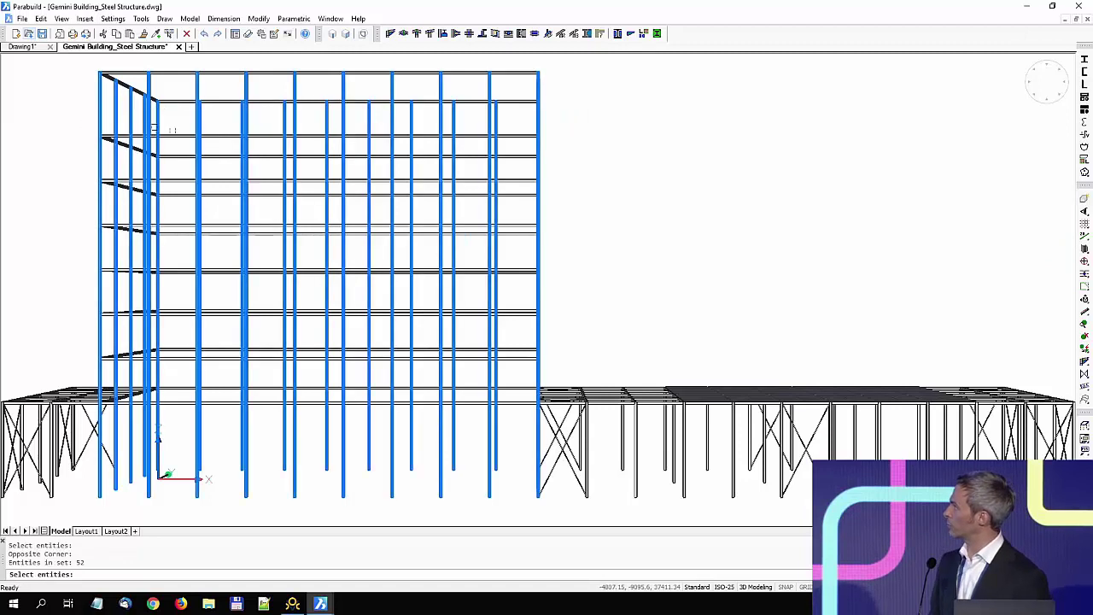
{"action": "key", "text": "Return"}
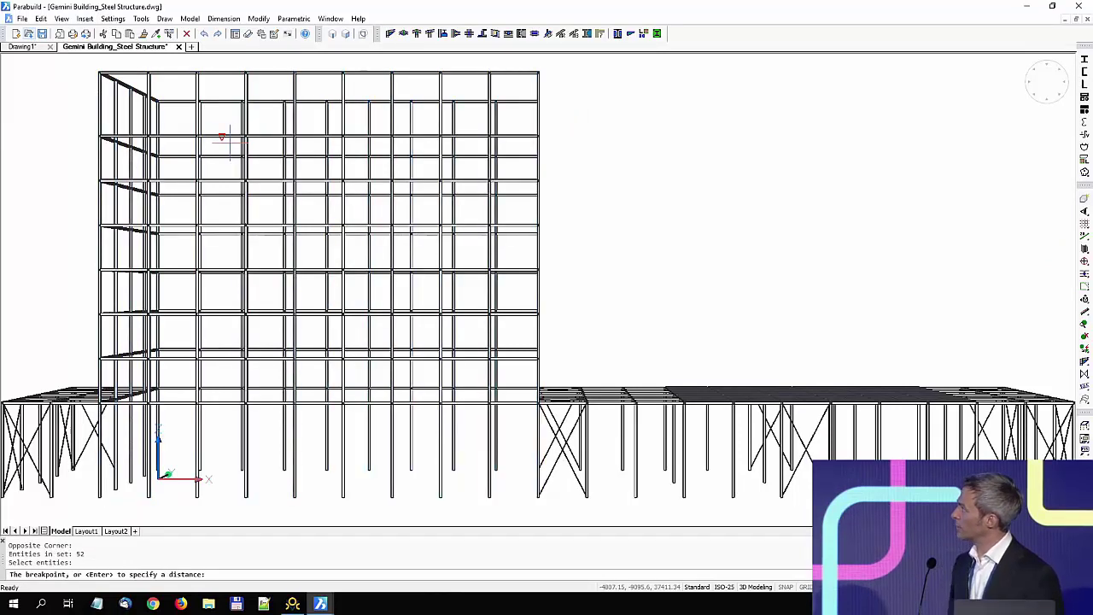
{"action": "key", "text": "Return"}
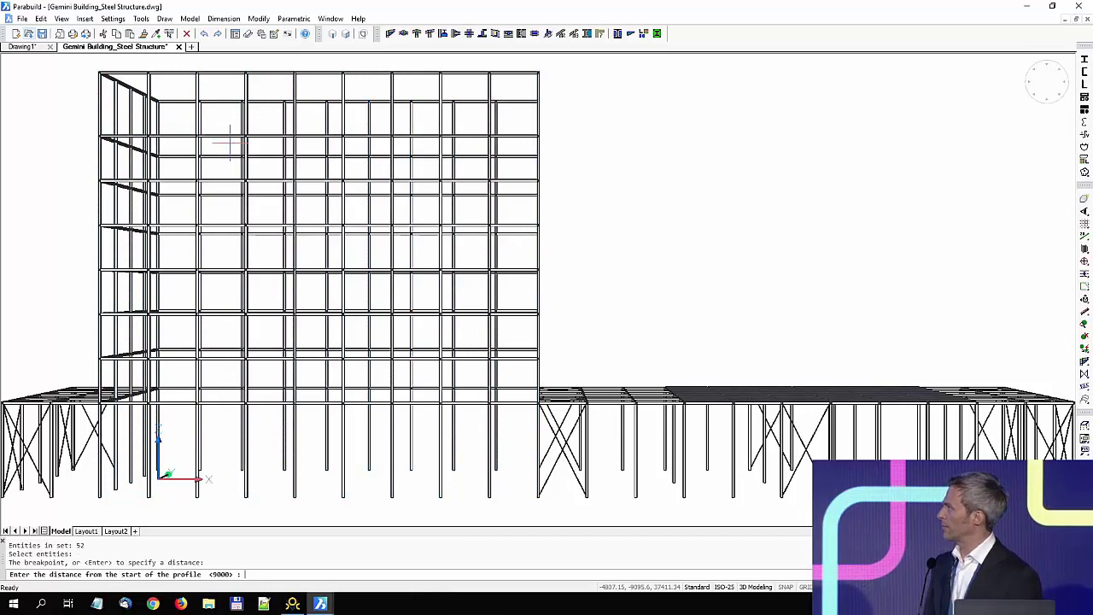
{"action": "type", "text": "14000"}
{"action": "key", "text": "Return"}
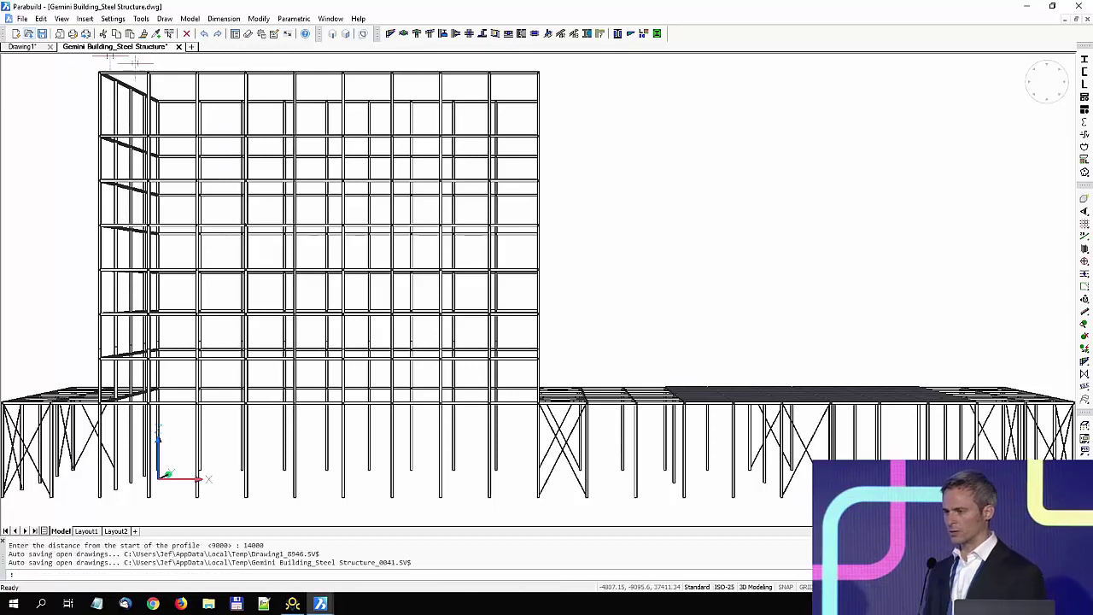
Step: Break the upper segments of the tall building's columns at 13000 from the start of each profile
{"action": "mouse_move", "coordinate": [394, 117]}
{"action": "key", "text": "Return"}
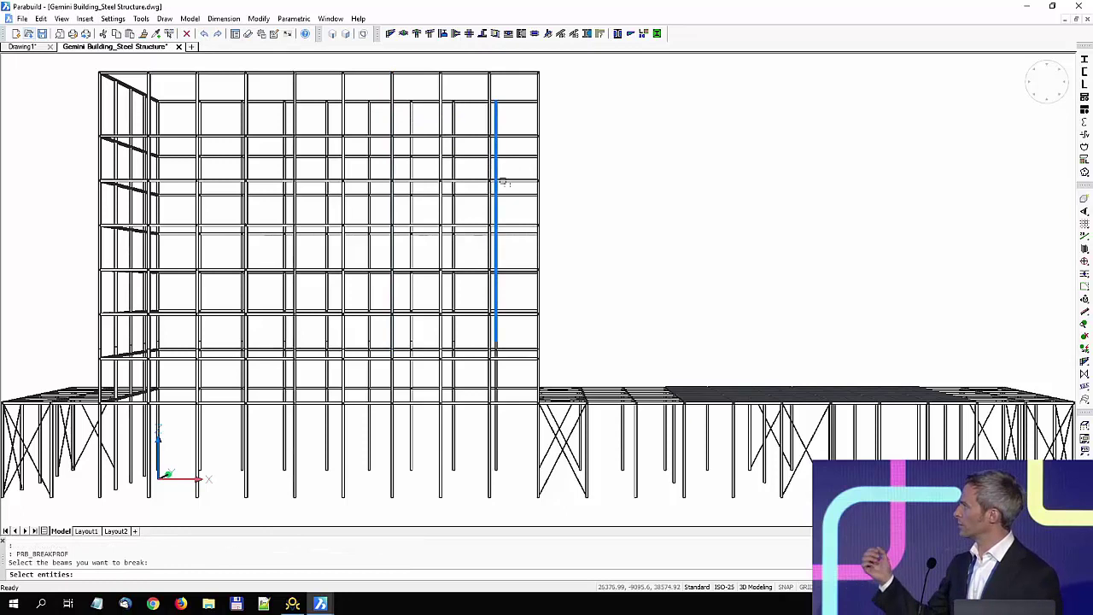
{"action": "left_click", "coordinate": [559, 109]}
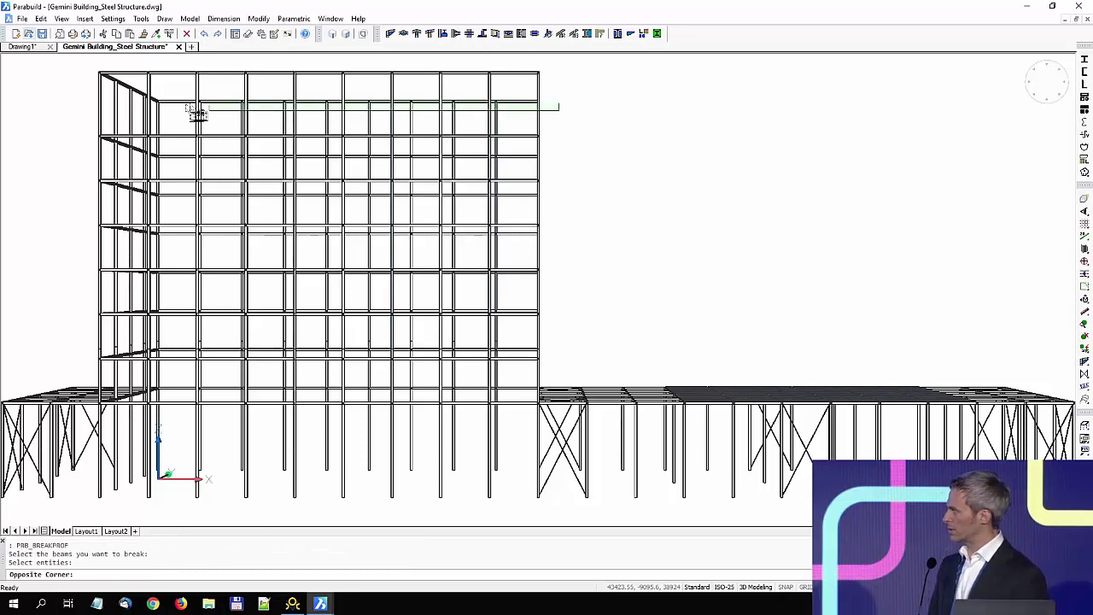
{"action": "left_click", "coordinate": [87, 120]}
{"action": "key", "text": "Return"}
{"action": "key", "text": "Return"}
{"action": "type", "text": "13000"}
{"action": "key", "text": "Return"}
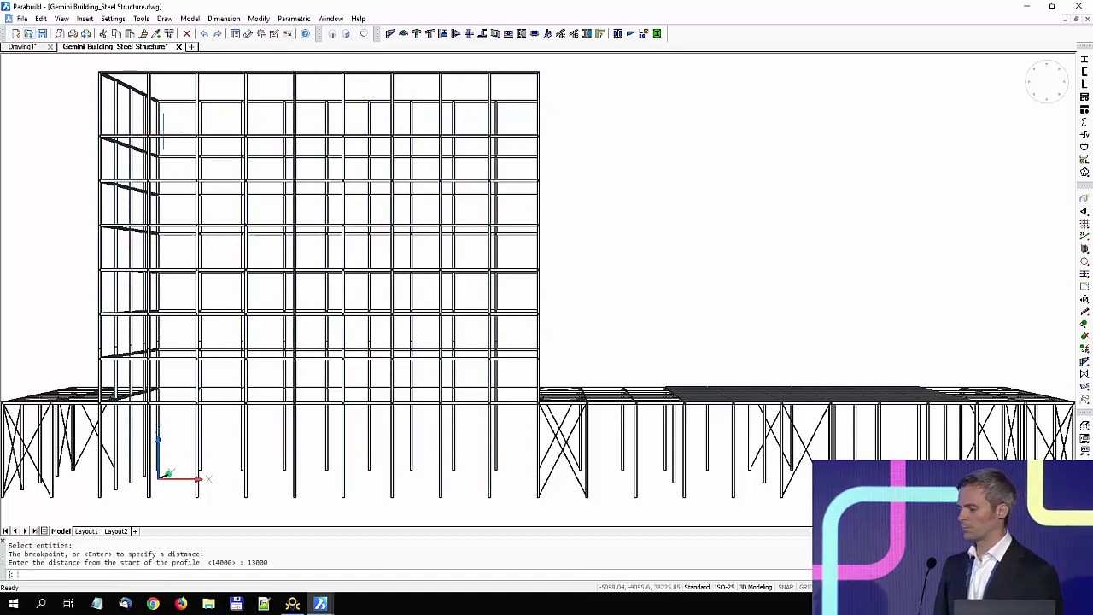
Step: Add a bolted end-plate splice between the two segments of a side column at its break
{"action": "scroll", "coordinate": [94, 217], "scroll_direction": "up", "scroll_amount": 5}
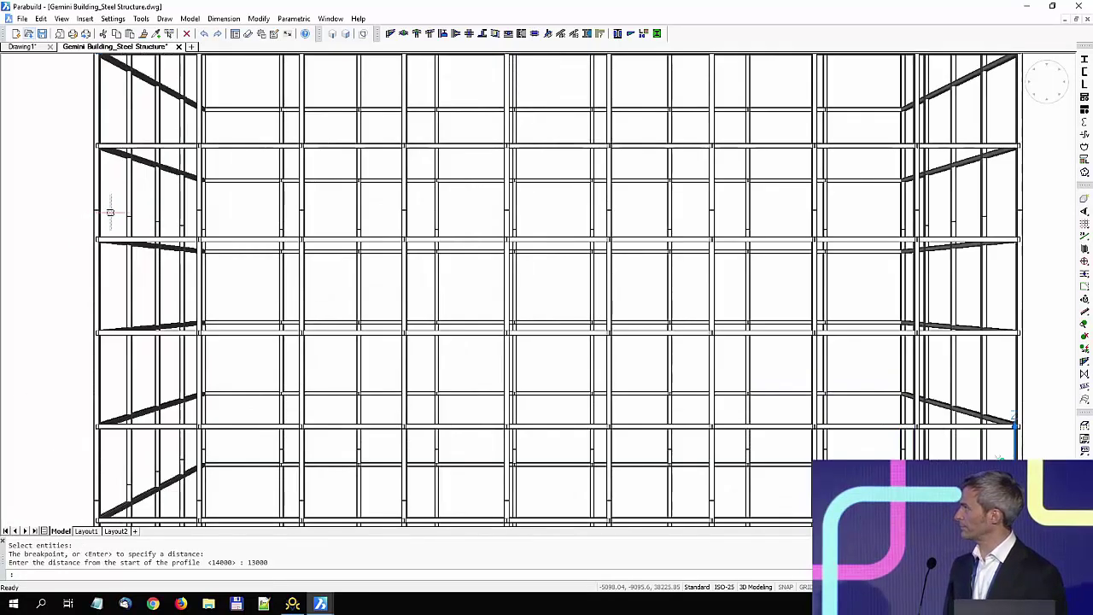
{"action": "middle_click_drag", "start_coordinate": [159, 227], "coordinate": [107, 247], "text": "shift"}
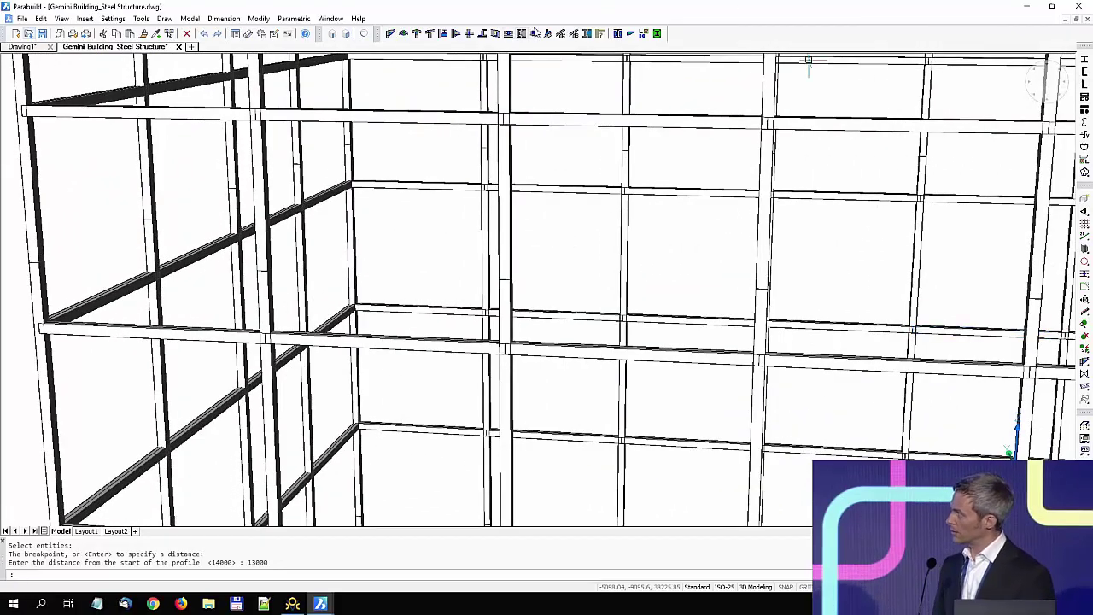
{"action": "left_click", "coordinate": [536, 33]}
{"action": "scroll", "coordinate": [140, 218], "scroll_direction": "up", "scroll_amount": 3}
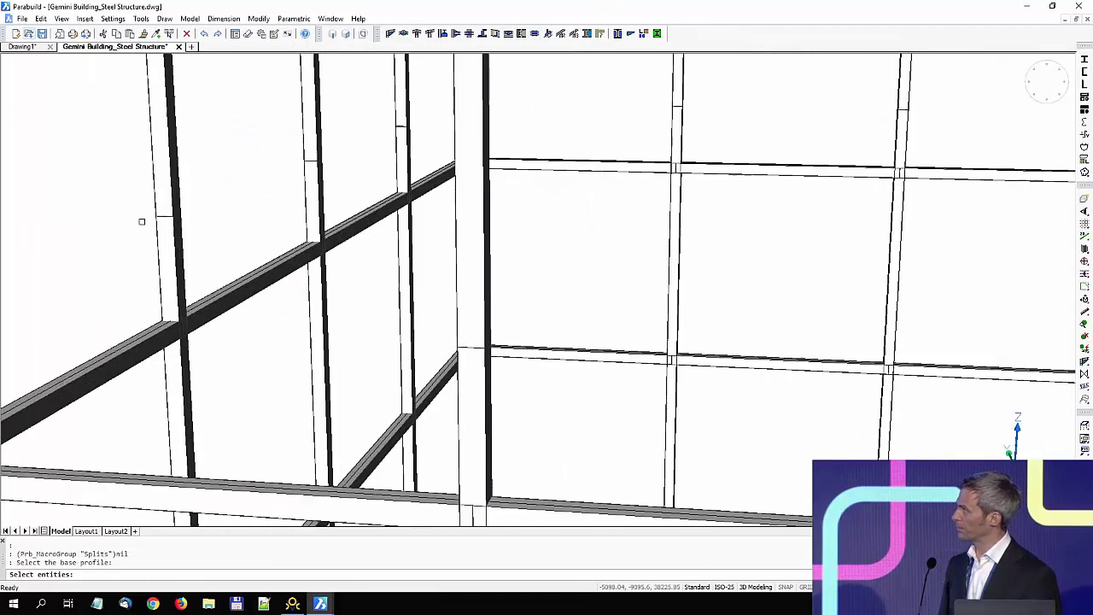
{"action": "left_click", "coordinate": [172, 200]}
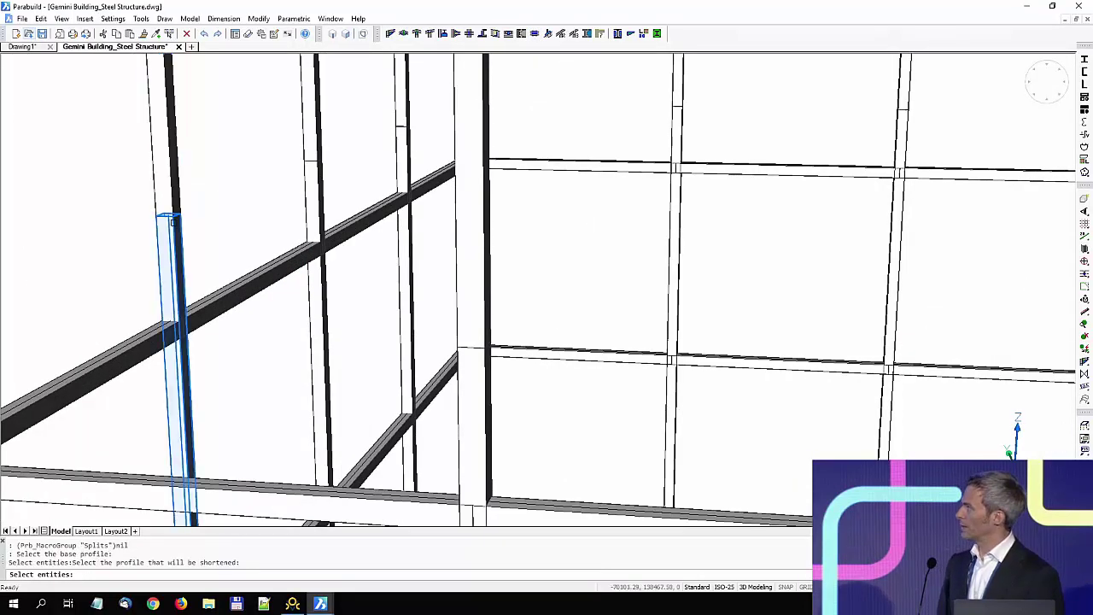
{"action": "left_click", "coordinate": [173, 225]}
{"action": "double_click", "coordinate": [358, 288]}
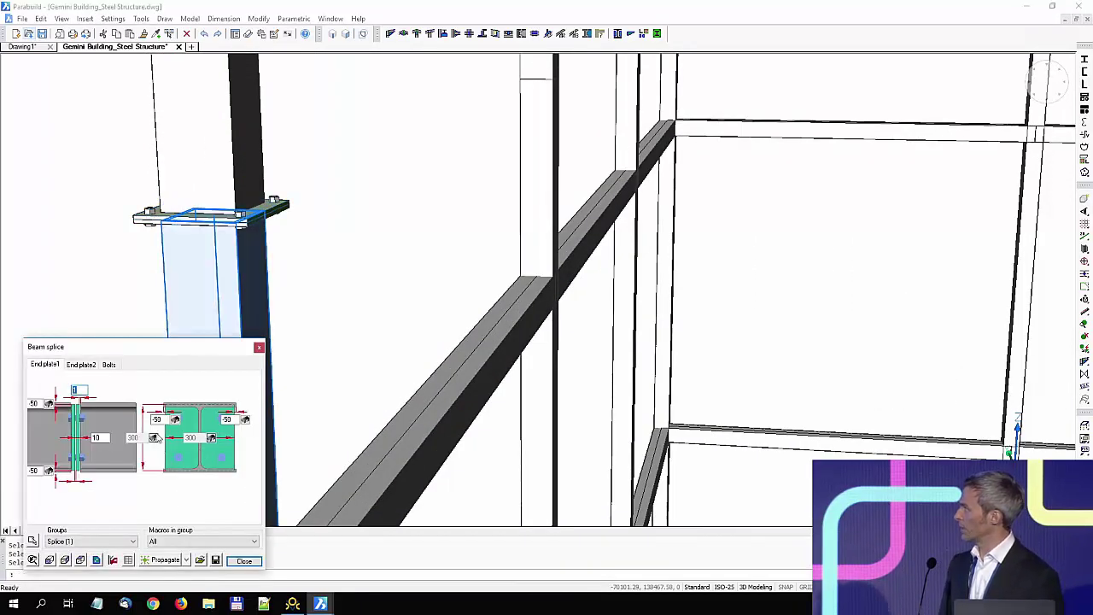
Step: Set the splice's bolt pattern to three bolts in both directions and propagate the splice to the matching column joints
{"action": "left_click", "coordinate": [109, 365]}
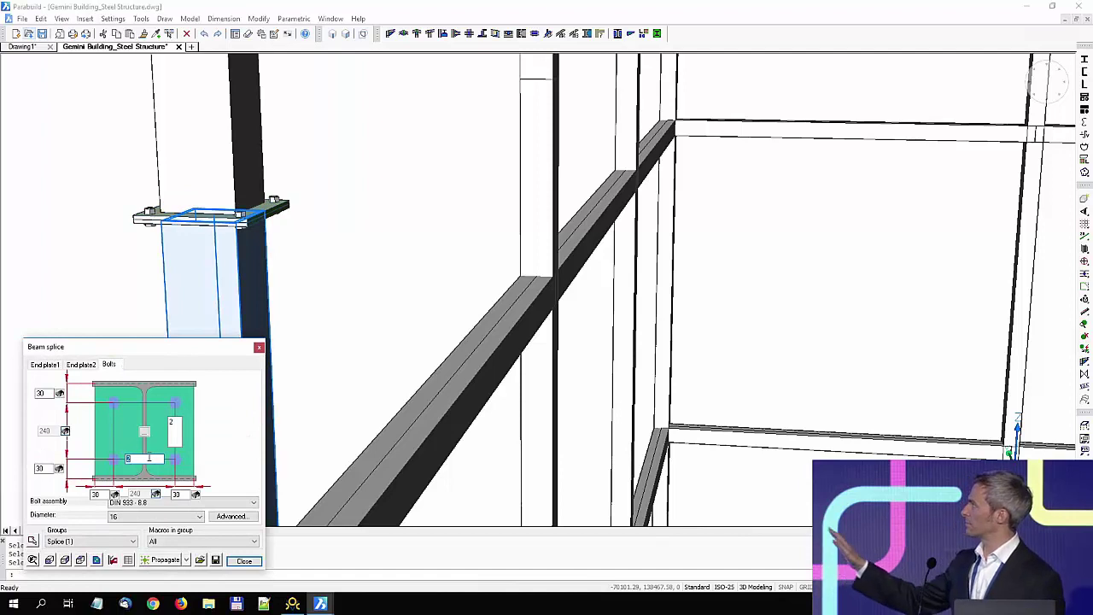
{"action": "double_click", "coordinate": [174, 424]}
{"action": "type", "text": "3"}
{"action": "left_click", "coordinate": [167, 560]}
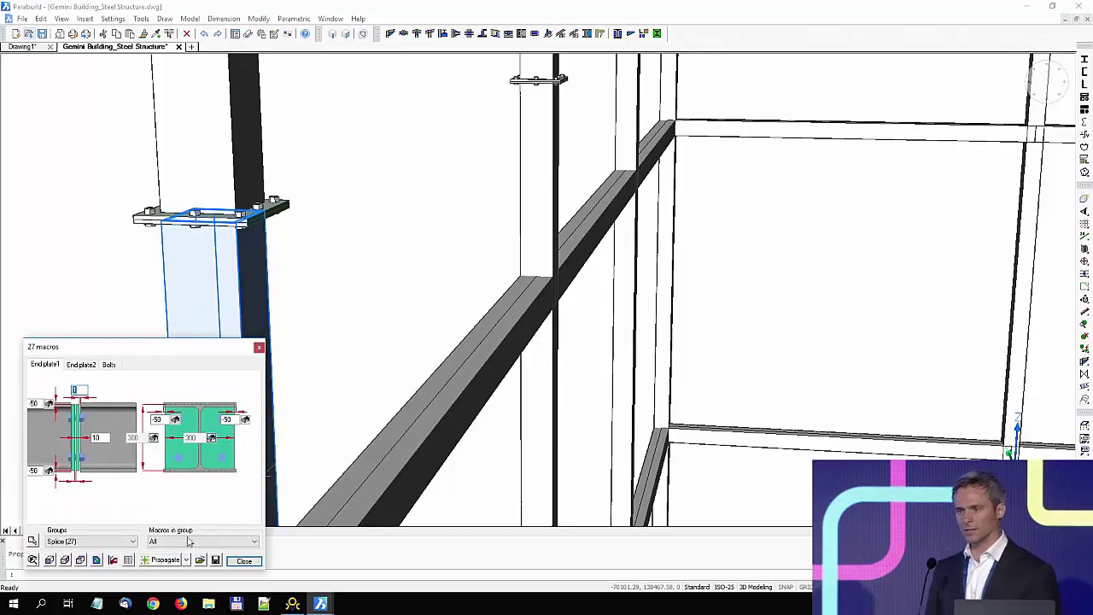
{"action": "left_click", "coordinate": [167, 560]}
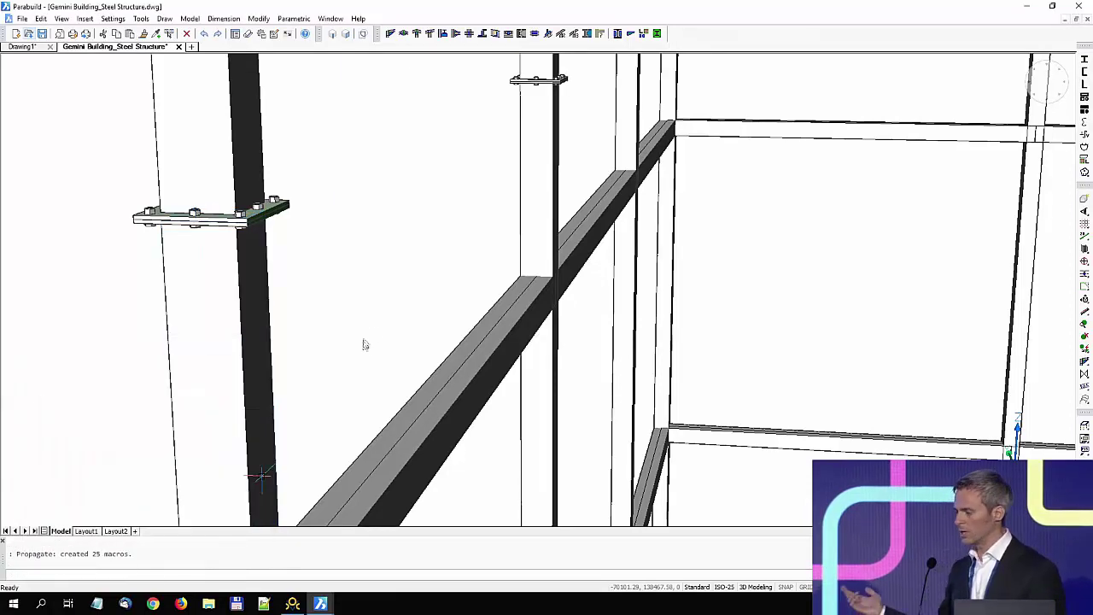
Step: Add a Tube Baseplate connection to the foot of a front column near the coordinate origin
{"action": "scroll", "coordinate": [393, 264], "scroll_direction": "down", "scroll_amount": 6}
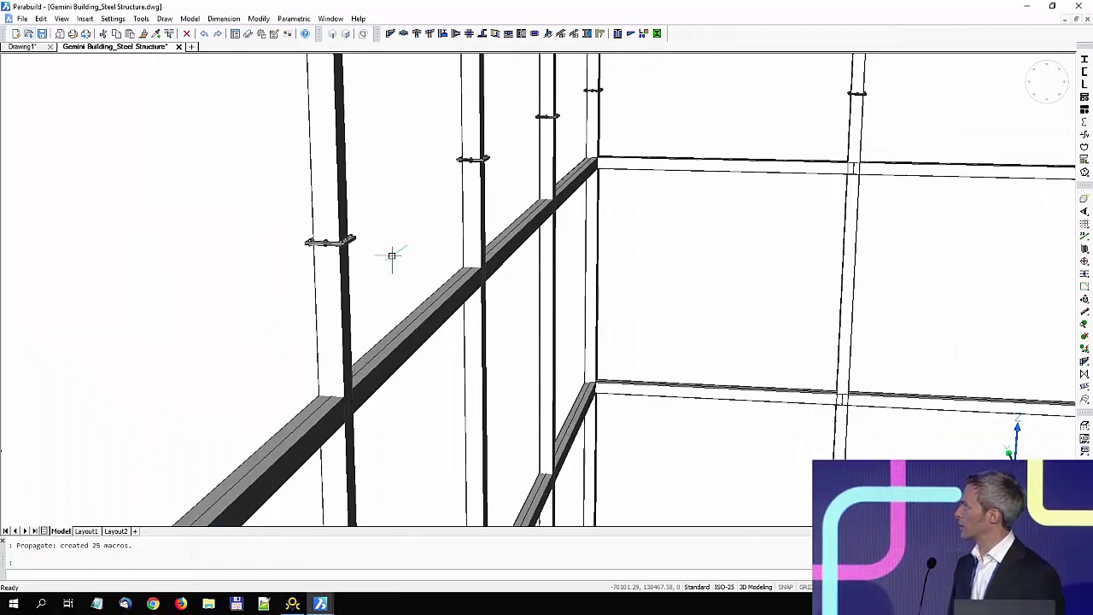
{"action": "scroll", "coordinate": [402, 270], "scroll_direction": "down", "scroll_amount": 5}
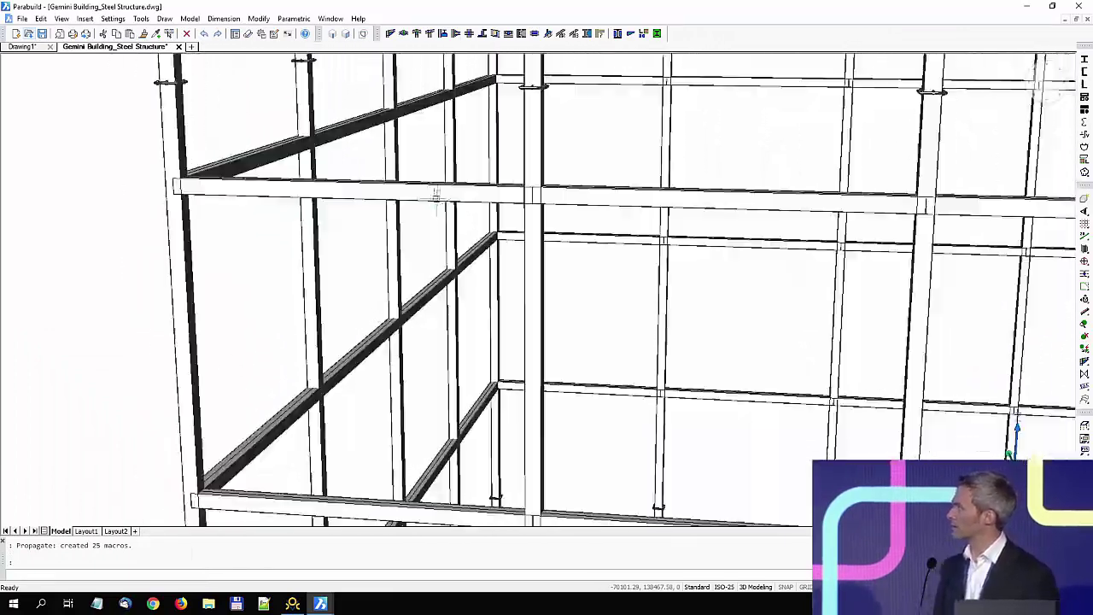
{"action": "middle_click_drag", "start_coordinate": [572, 463], "coordinate": [498, 158]}
{"action": "mouse_move", "coordinate": [504, 372]}
{"action": "middle_mouse_down"}
{"action": "mouse_move", "coordinate": [496, 240]}
{"action": "mouse_move", "coordinate": [506, 205]}
{"action": "middle_mouse_up"}
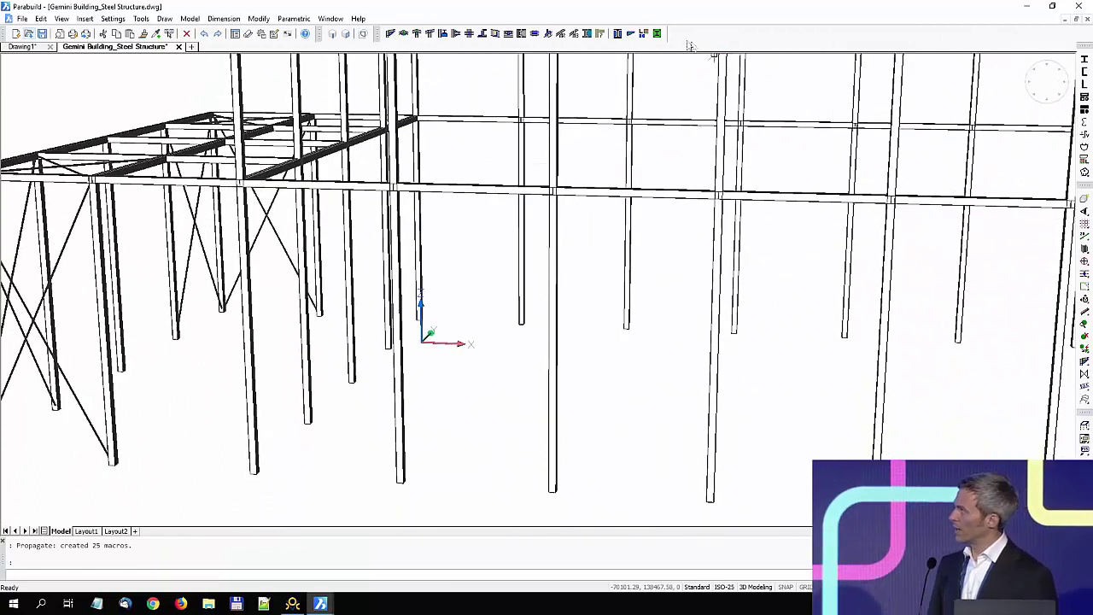
{"action": "left_click", "coordinate": [659, 34]}
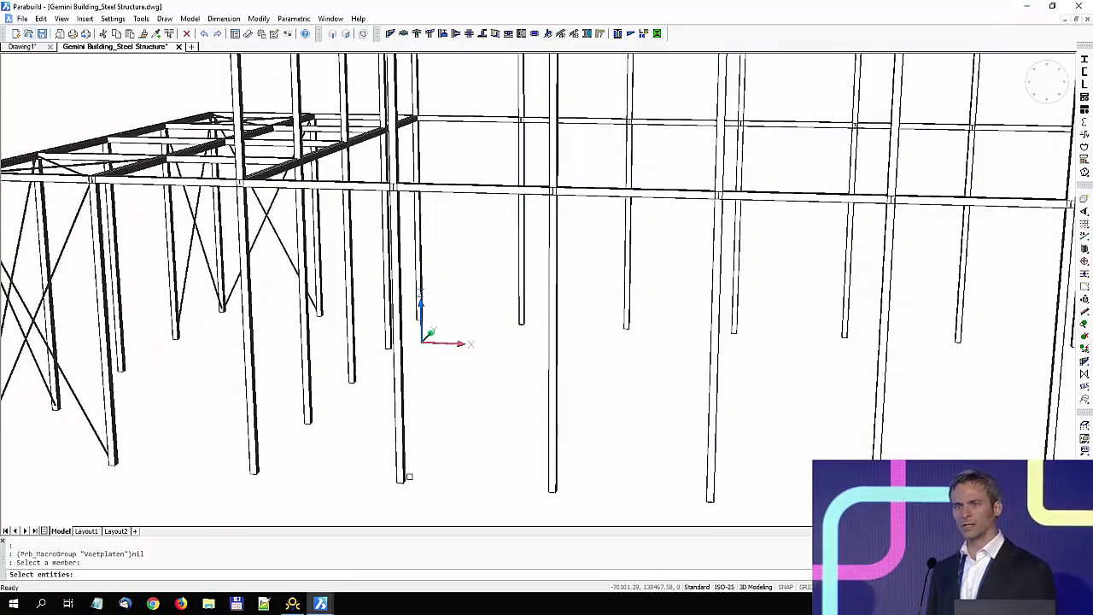
{"action": "left_click", "coordinate": [403, 472]}
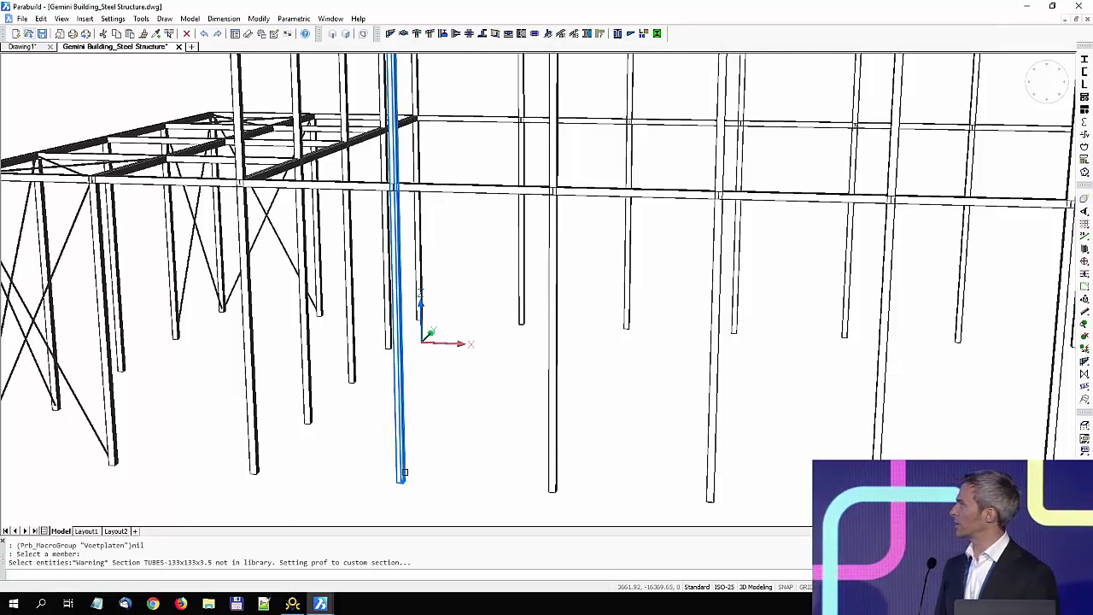
{"action": "double_click", "coordinate": [399, 301]}
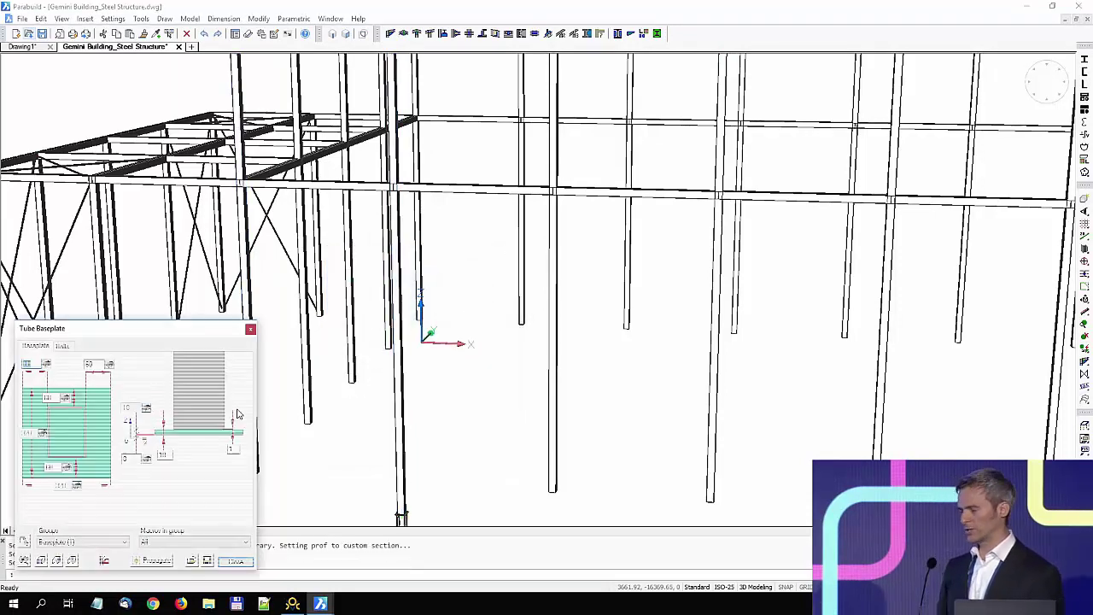
Step: Set the baseplate's bottom Z level to 1000 and propagate the baseplate to the matching columns
{"action": "left_click", "coordinate": [128, 459]}
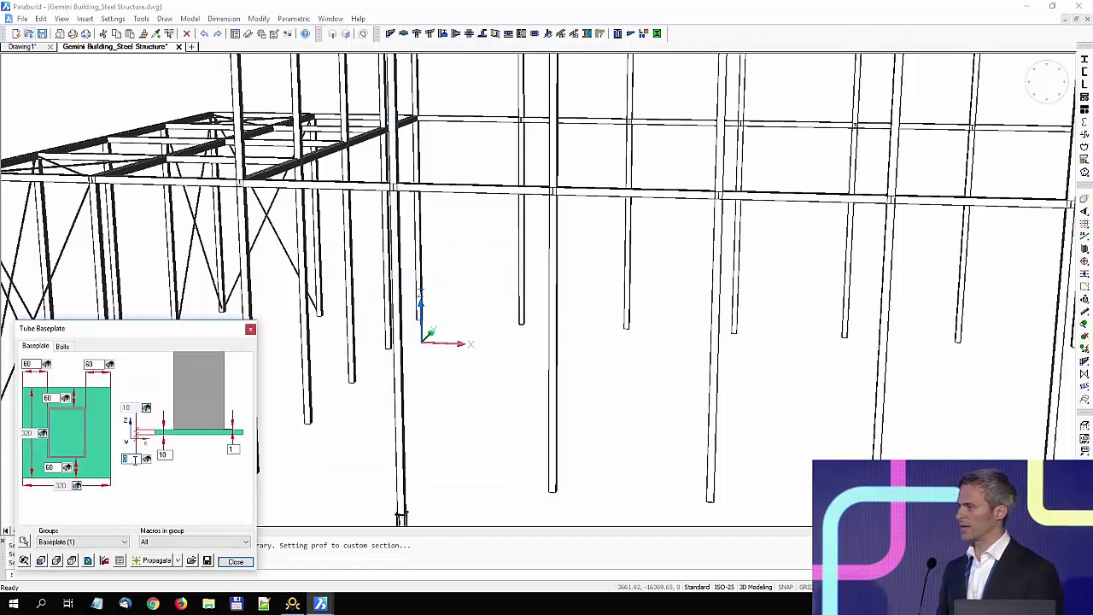
{"action": "left_click", "coordinate": [152, 561]}
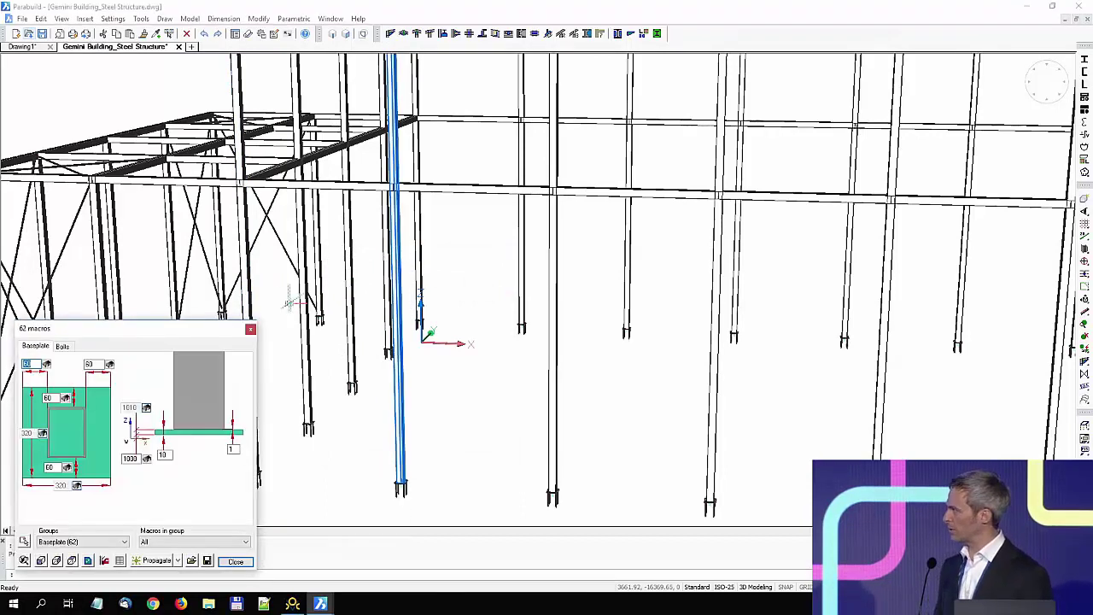
Step: Add a Single Cleat connection between the edge beam and the cross beam above an edge column of the low roof
{"action": "middle_click_drag", "start_coordinate": [335, 205], "coordinate": [548, 236]}
{"action": "scroll", "coordinate": [313, 196], "scroll_direction": "up", "scroll_amount": 3}
{"action": "scroll", "coordinate": [311, 193], "scroll_direction": "up", "scroll_amount": 10}
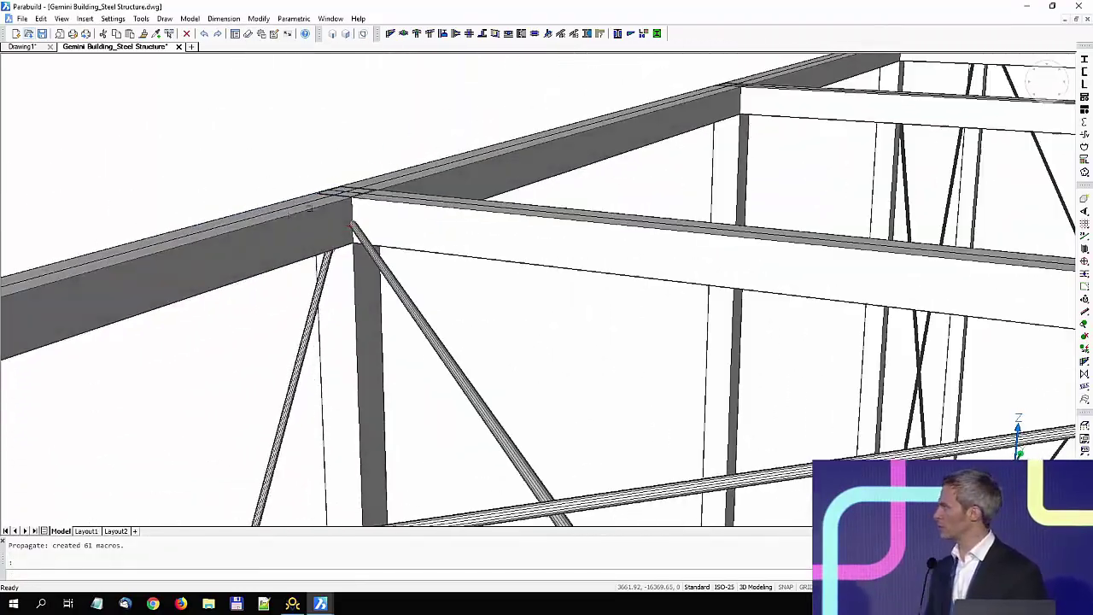
{"action": "left_click", "coordinate": [521, 34]}
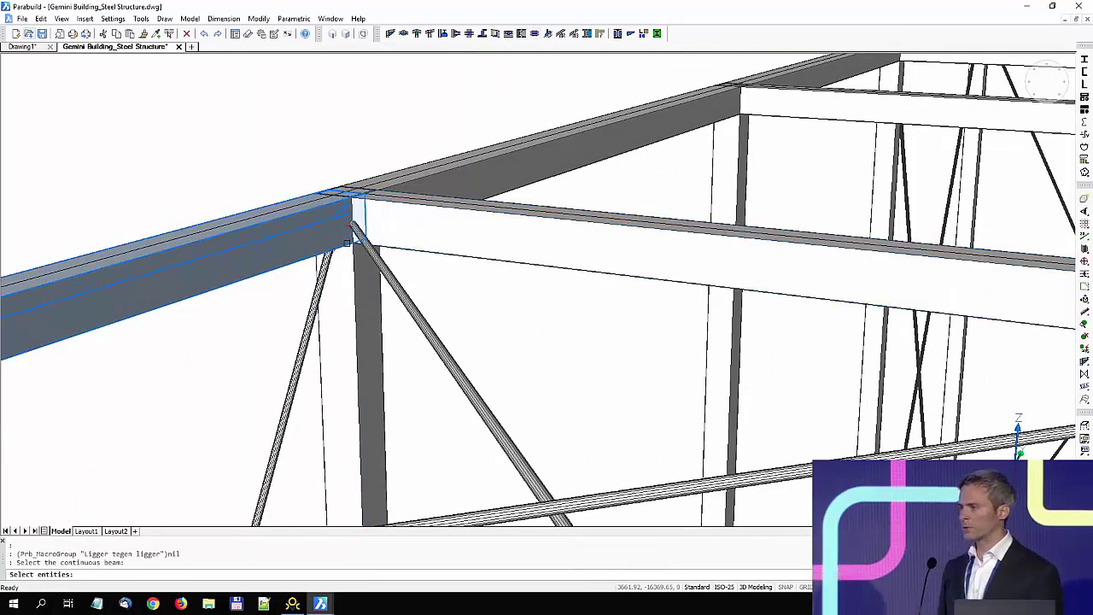
{"action": "left_click", "coordinate": [347, 243]}
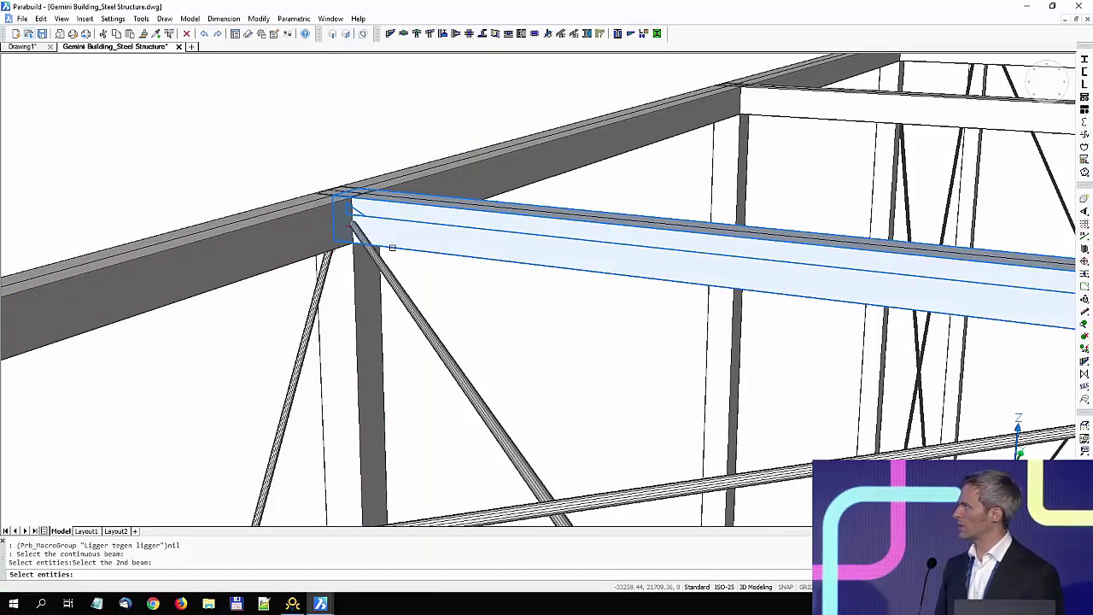
{"action": "left_click", "coordinate": [397, 249]}
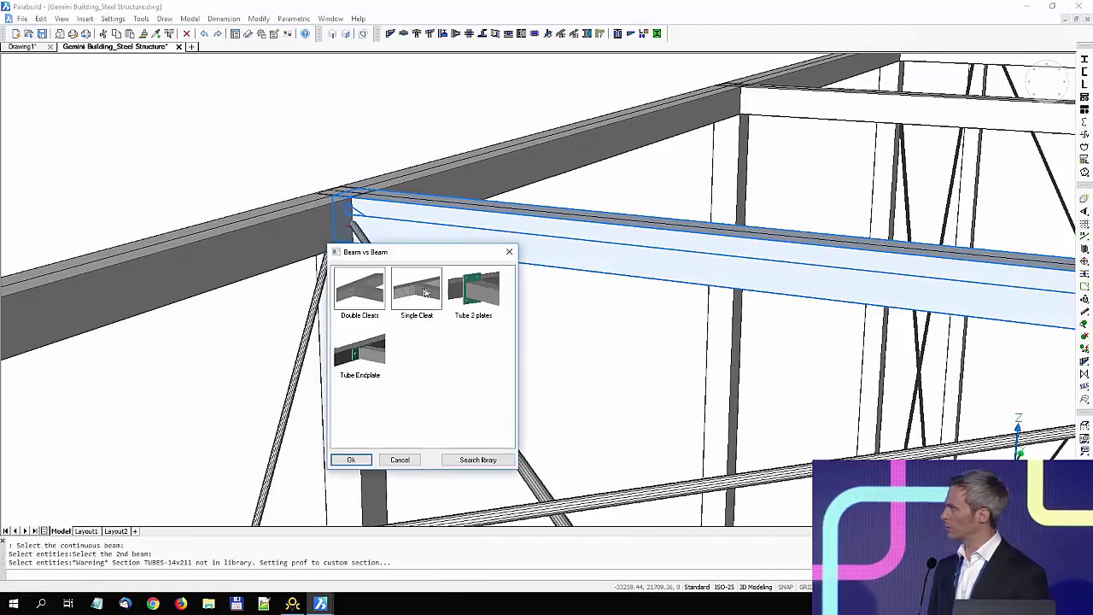
{"action": "double_click", "coordinate": [416, 297]}
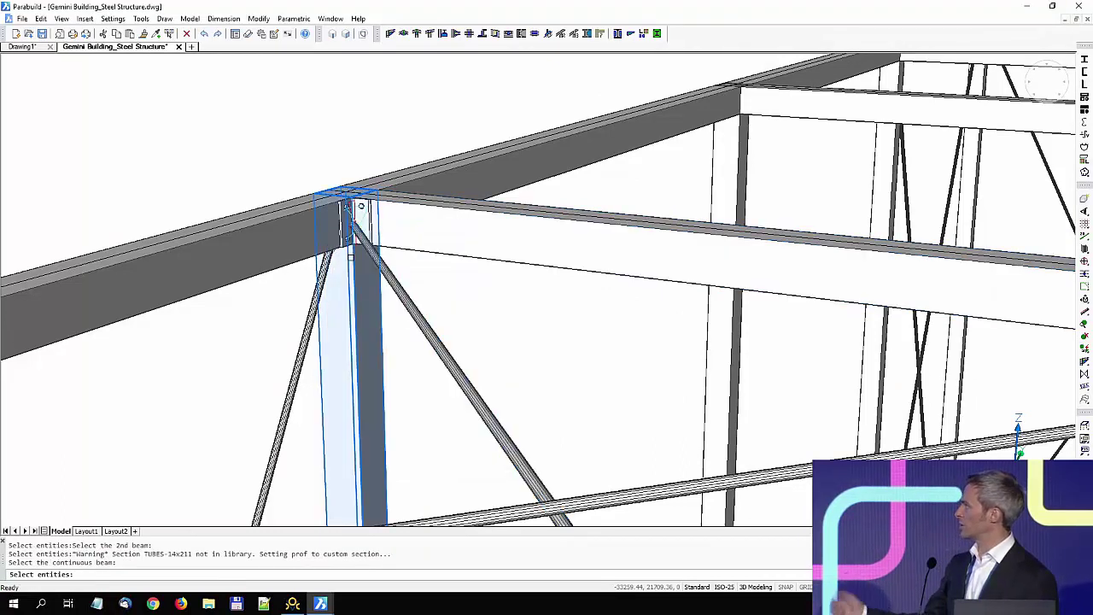
Step: Add further single cleats at this joint, connecting the column to the undersides of the beams and the cross beam to the other edge beam
{"action": "left_click", "coordinate": [349, 255]}
{"action": "left_click", "coordinate": [295, 262]}
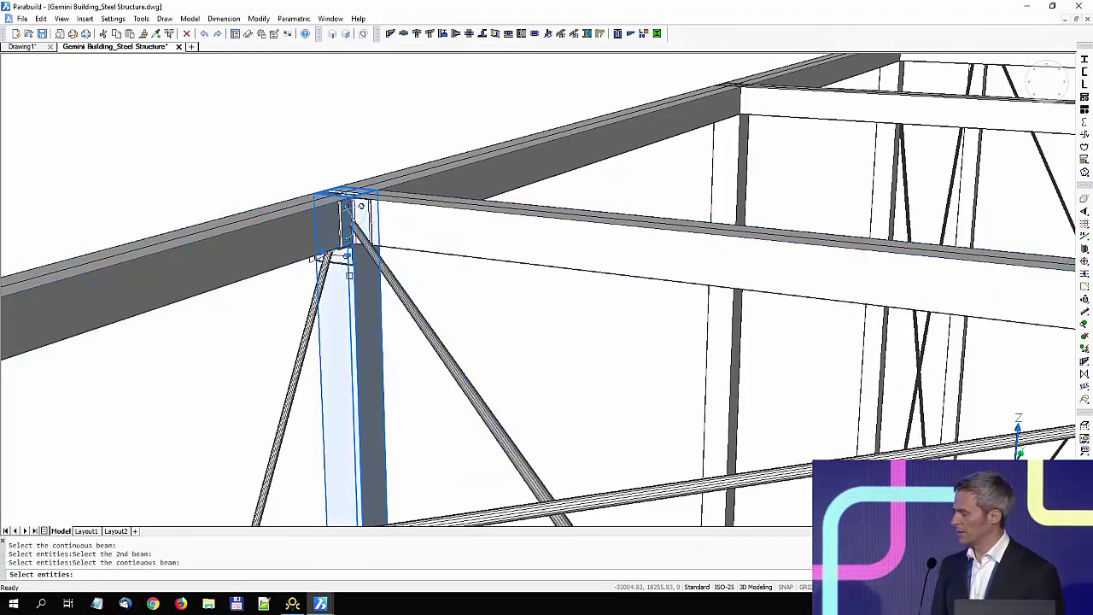
{"action": "left_click", "coordinate": [353, 276]}
{"action": "left_click", "coordinate": [398, 241]}
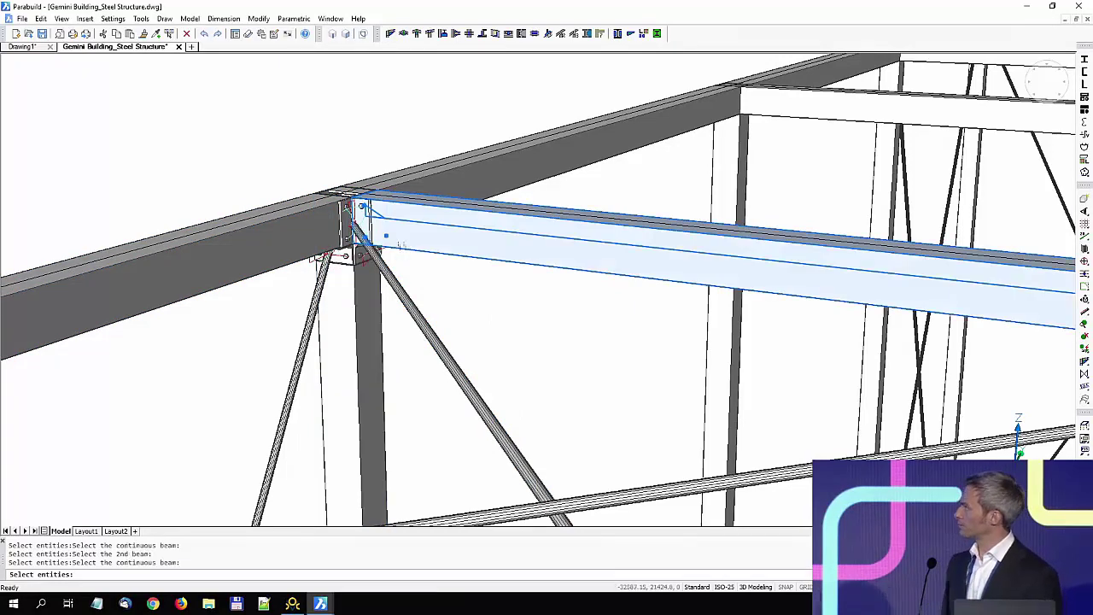
{"action": "middle_click_drag", "start_coordinate": [396, 231], "coordinate": [34, 230], "text": "shift"}
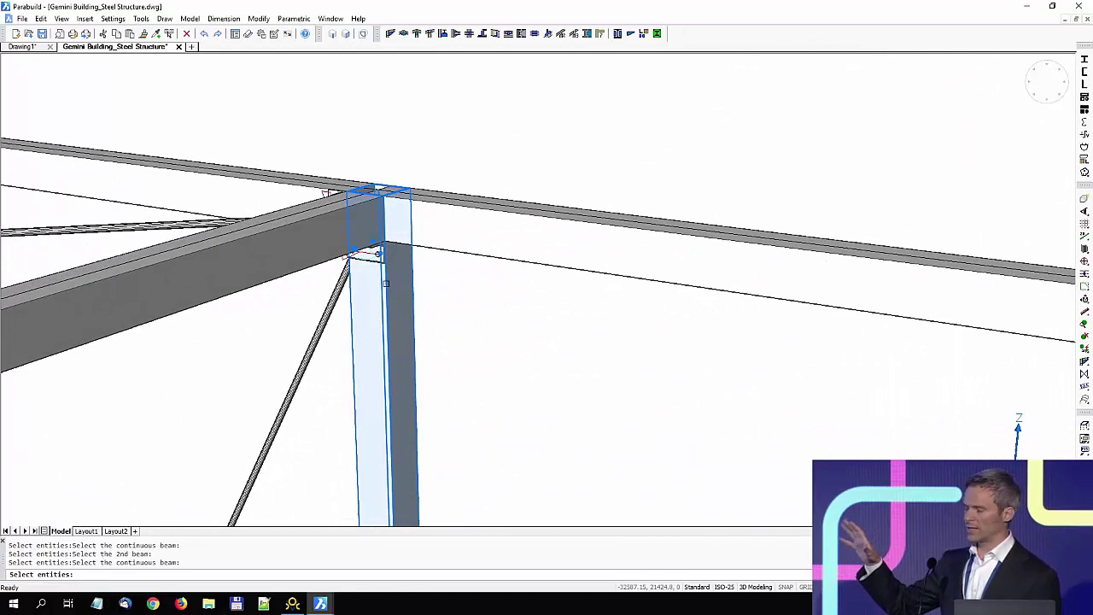
{"action": "left_click", "coordinate": [443, 254]}
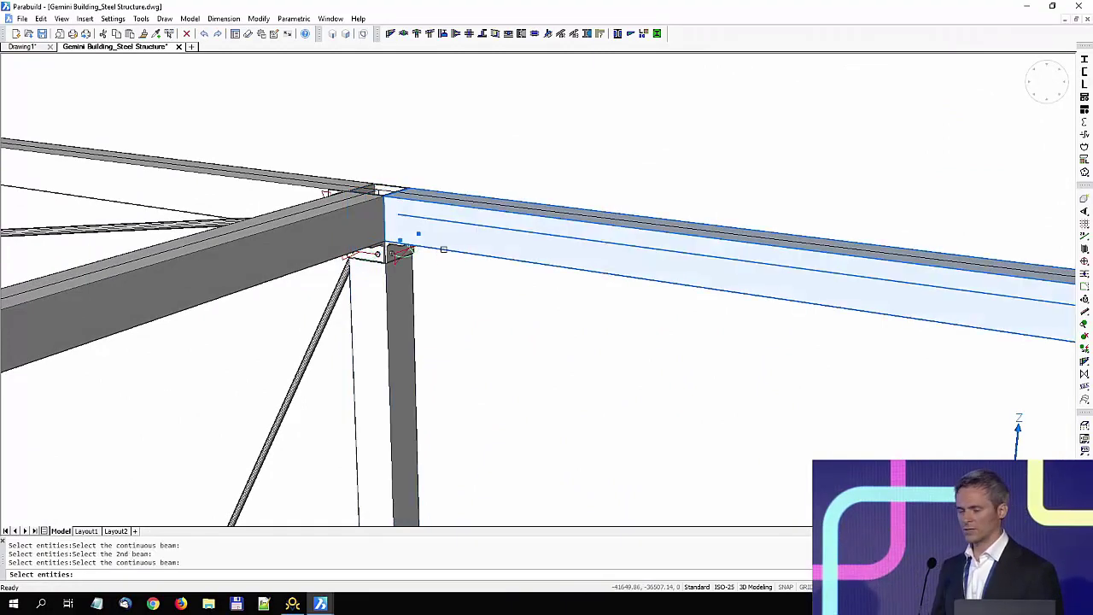
{"action": "left_click", "coordinate": [442, 252]}
{"action": "left_click", "coordinate": [344, 232]}
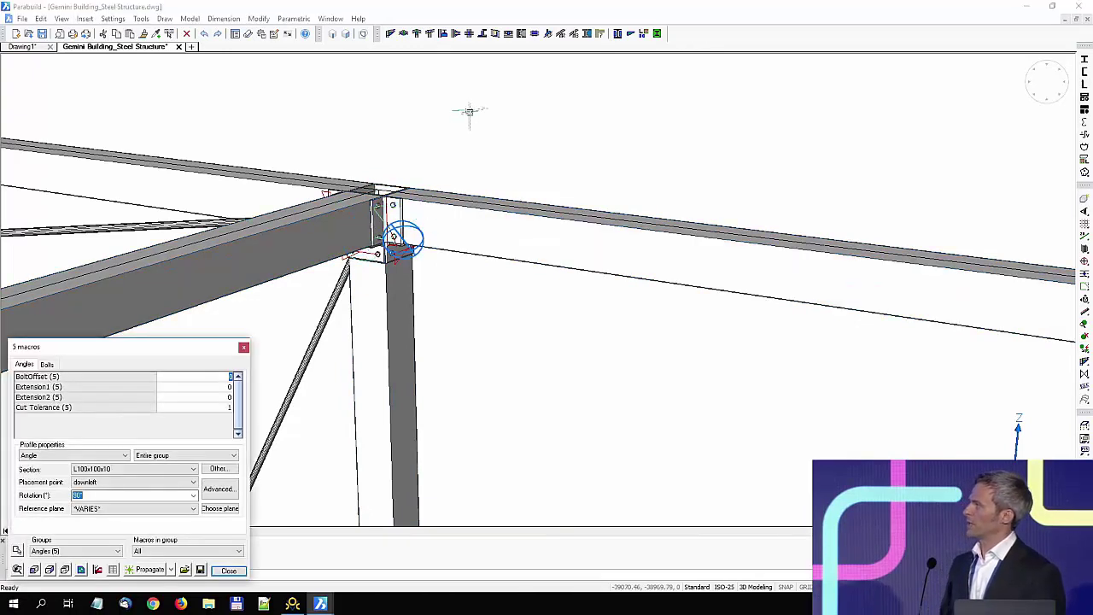
{"action": "key", "text": "Escape"}
Step: Add an RHS Capplate connection on top of the edge column, joining it to the two edge beams and the cross beam
{"action": "left_click", "coordinate": [1084, 377]}
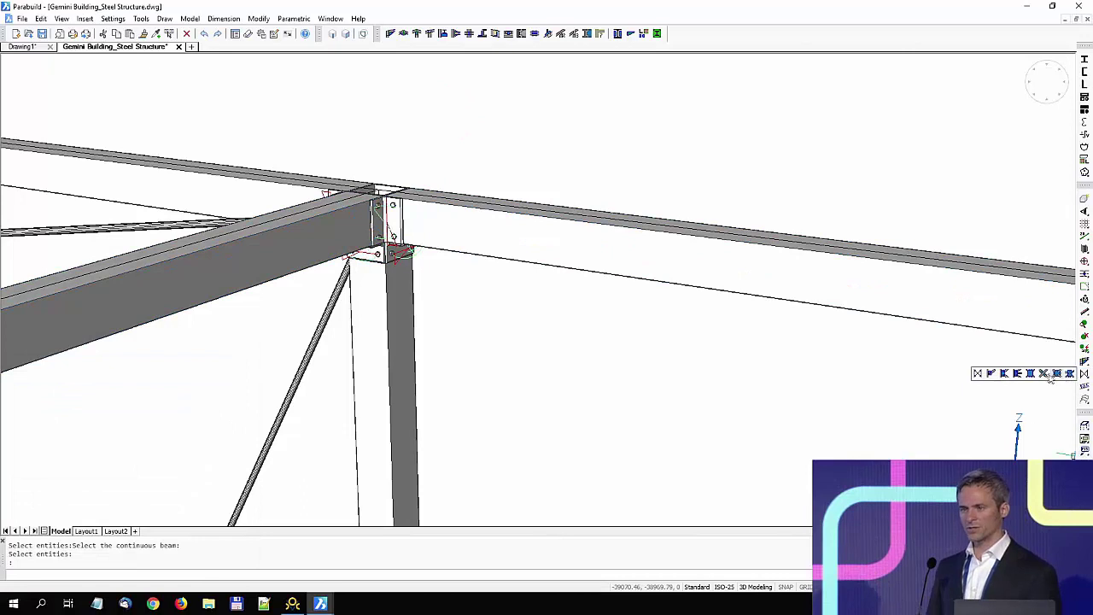
{"action": "left_click", "coordinate": [1017, 373]}
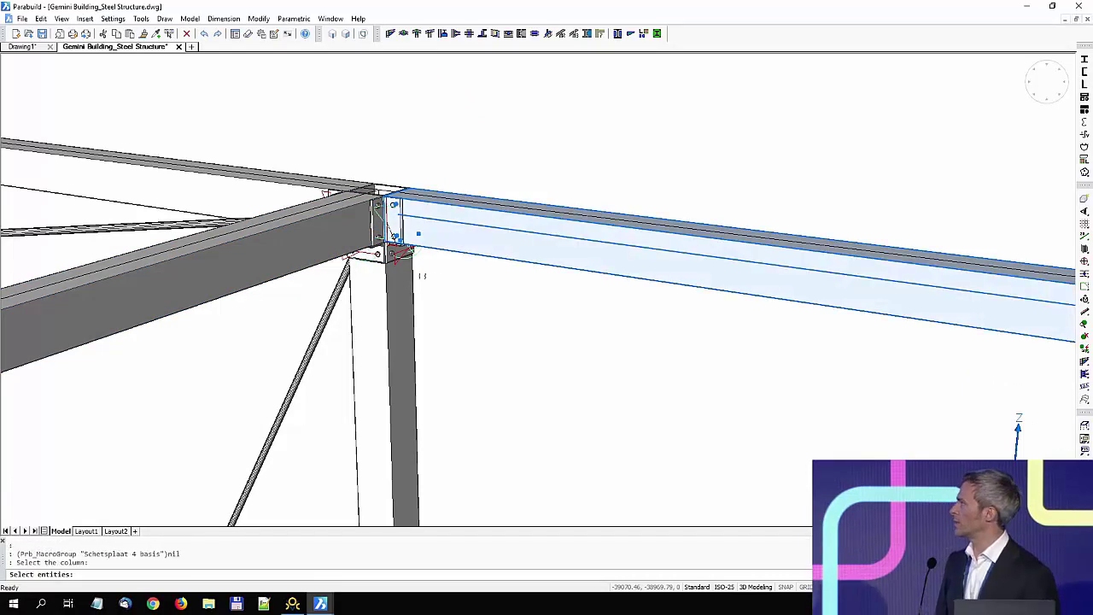
{"action": "left_click", "coordinate": [385, 292]}
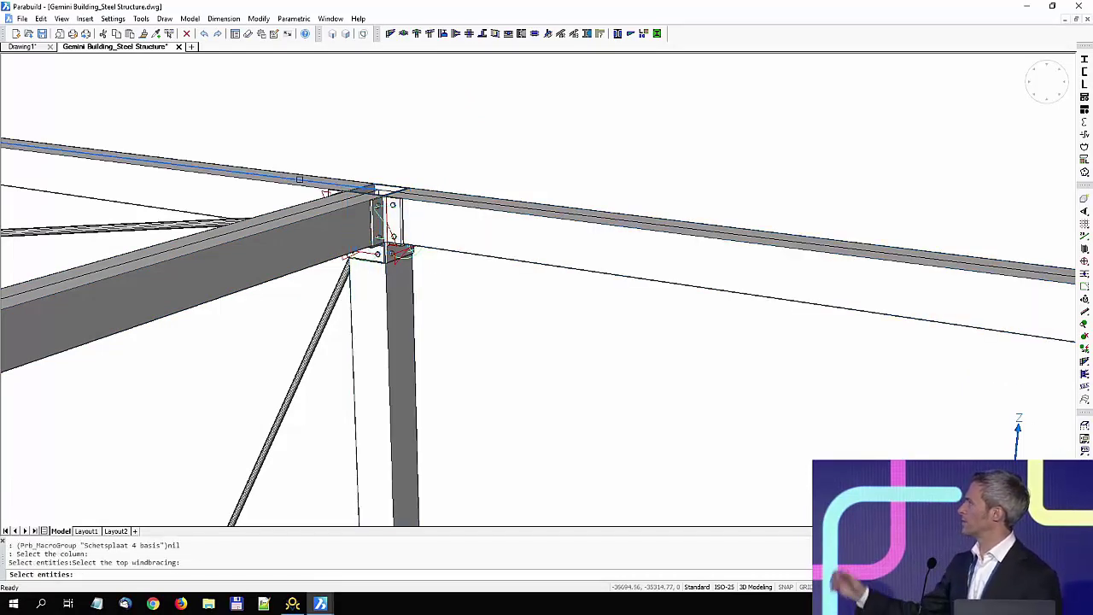
{"action": "left_click", "coordinate": [298, 184]}
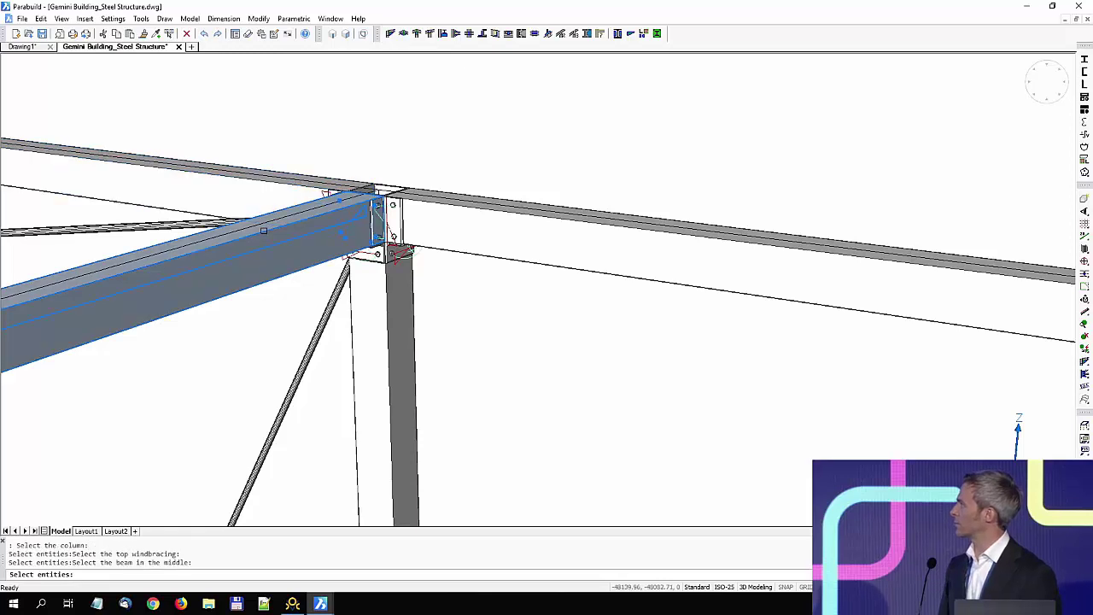
{"action": "left_click", "coordinate": [263, 231]}
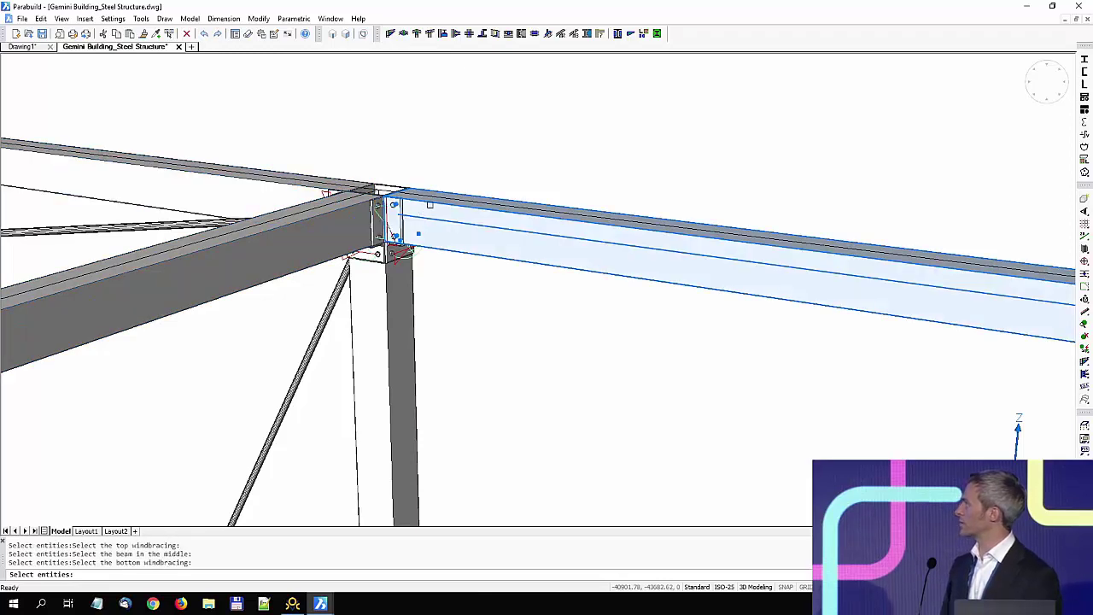
{"action": "left_click", "coordinate": [429, 205]}
{"action": "left_click", "coordinate": [349, 456]}
{"action": "key", "text": "Return"}
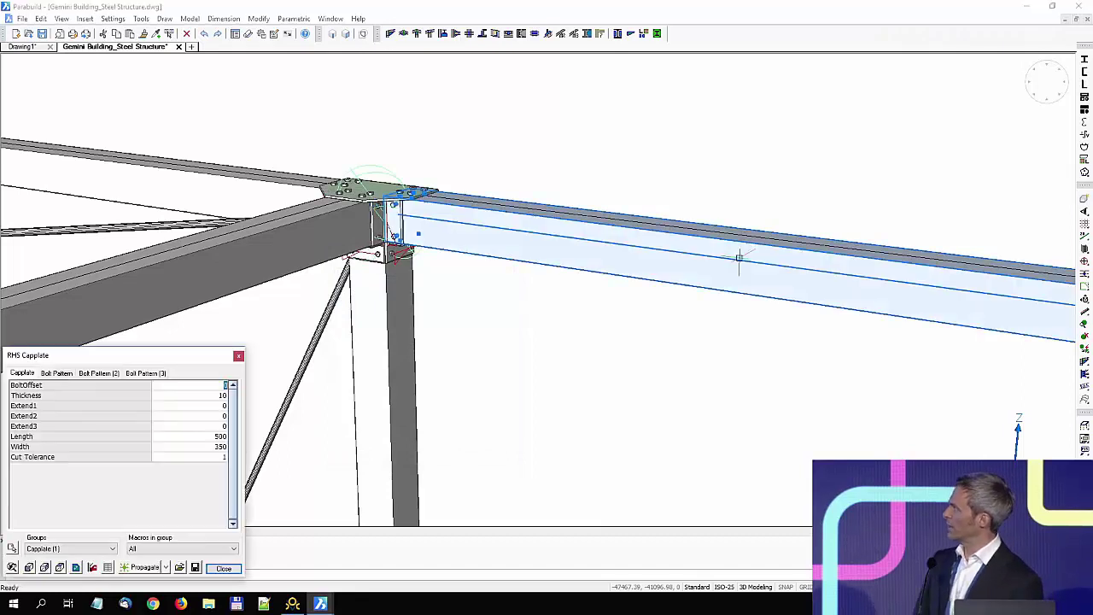
{"action": "key", "text": "Escape"}
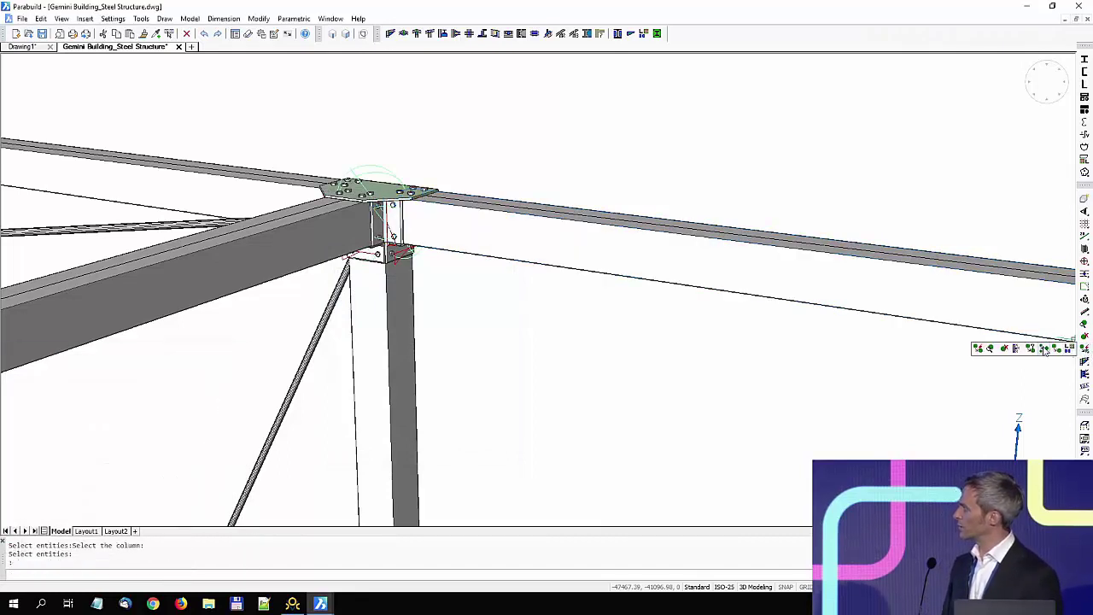
{"action": "left_click", "coordinate": [1042, 347]}
{"action": "left_click", "coordinate": [394, 171]}
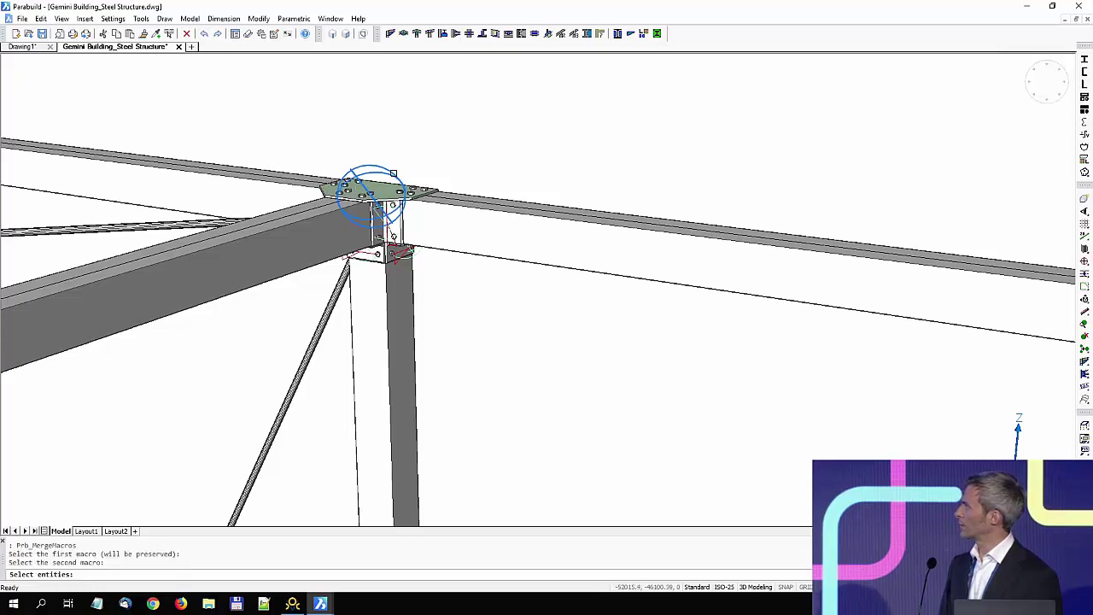
{"action": "left_click", "coordinate": [302, 294]}
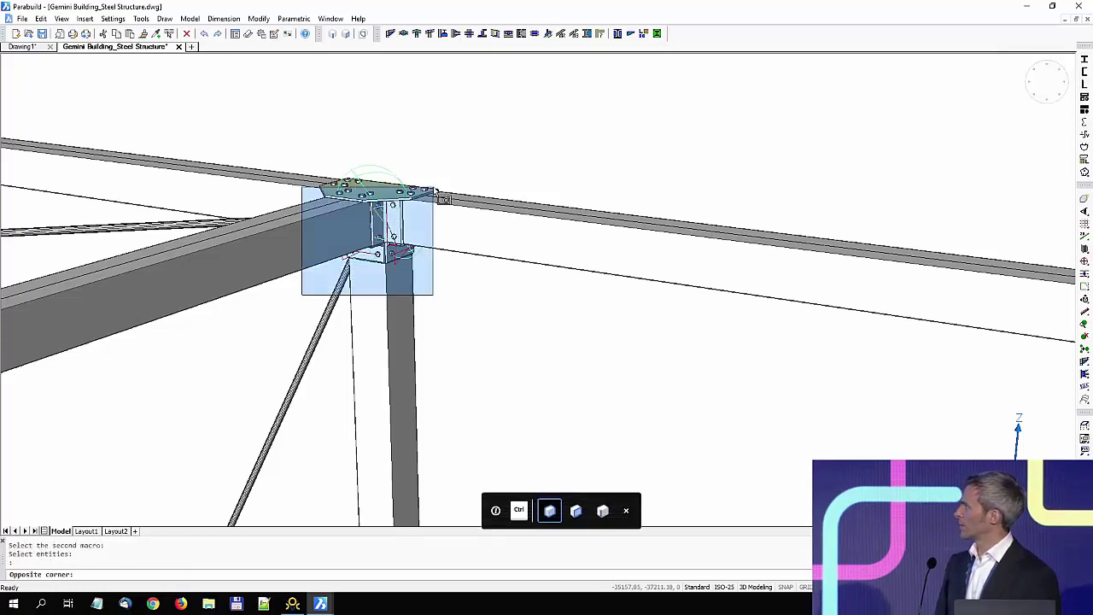
{"action": "key", "text": "Escape"}
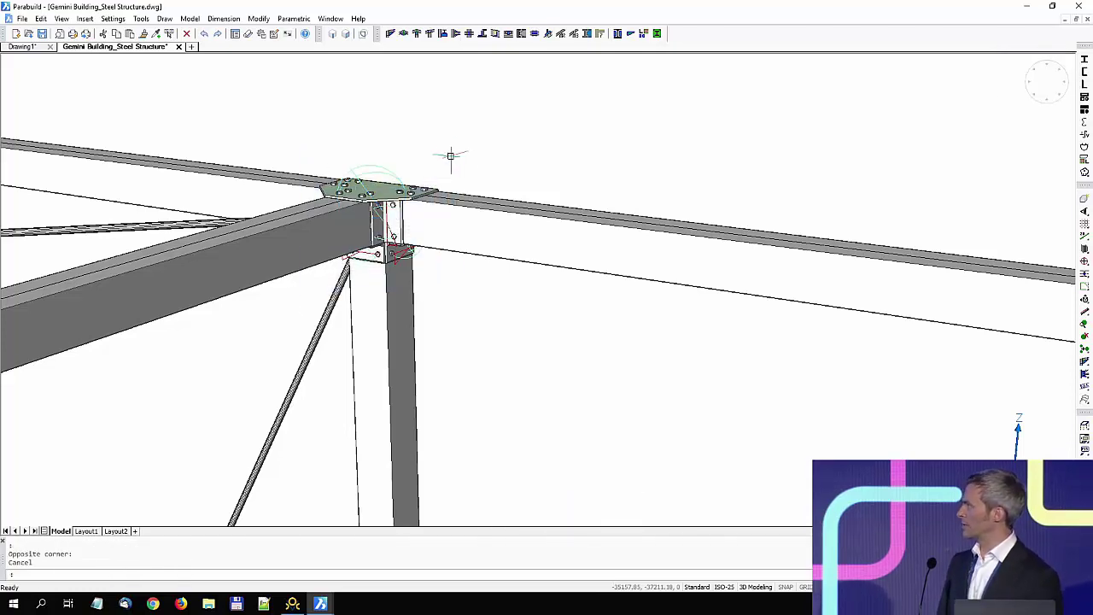
Step: Merge all cleat macros at the edge column's head into the cap plate macro, which is preserved
{"action": "key", "text": "Return"}
{"action": "left_click", "coordinate": [392, 170]}
{"action": "left_click", "coordinate": [306, 296]}
{"action": "left_click", "coordinate": [475, 96]}
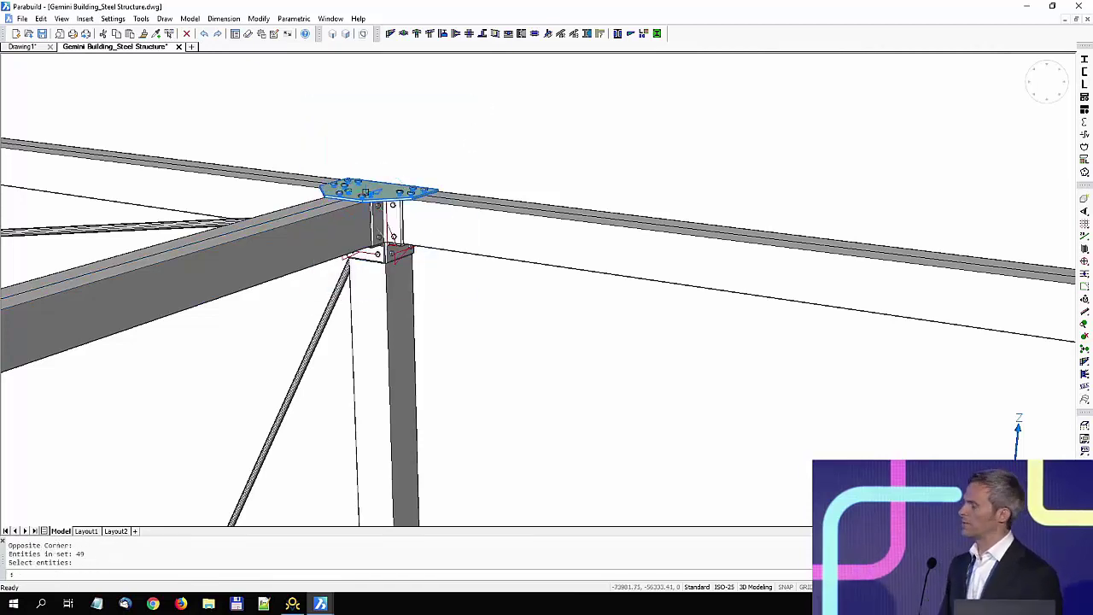
Step: Propagate the merged cap plate and cleat connection to the matching column heads and open its combined settings from a cleat
{"action": "key", "text": "Return"}
{"action": "left_click", "coordinate": [132, 580]}
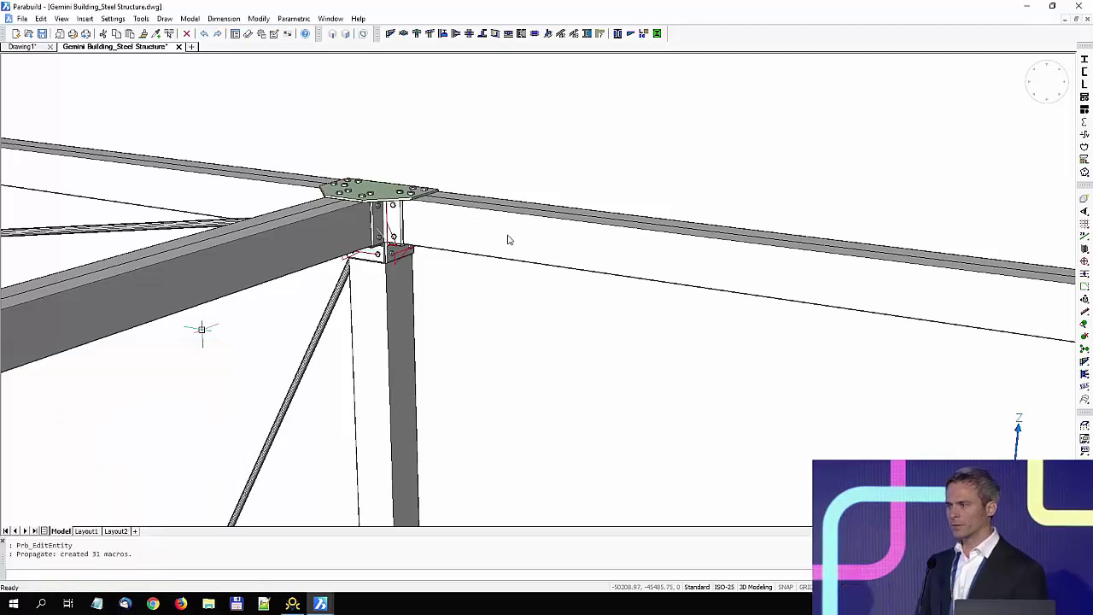
{"action": "double_click", "coordinate": [392, 222]}
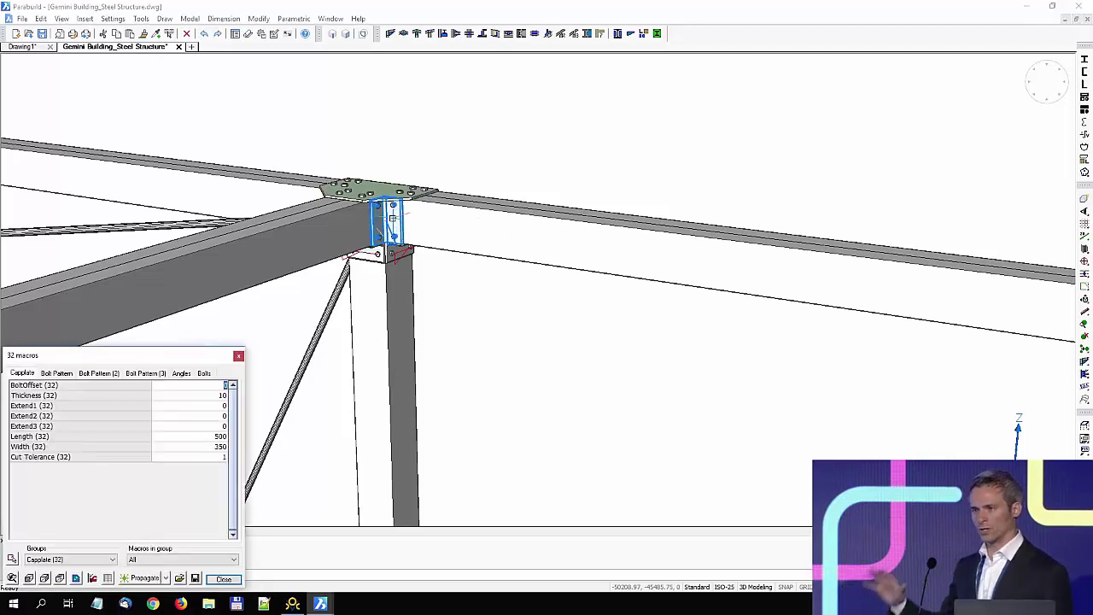
{"action": "key", "text": "Escape"}
Step: Add a Single Cleat connection between two beams meeting at a continuous column on the taller part of the structure
{"action": "scroll", "coordinate": [450, 221], "scroll_direction": "down", "scroll_amount": 2}
{"action": "scroll", "coordinate": [450, 221], "scroll_direction": "down", "scroll_amount": 2}
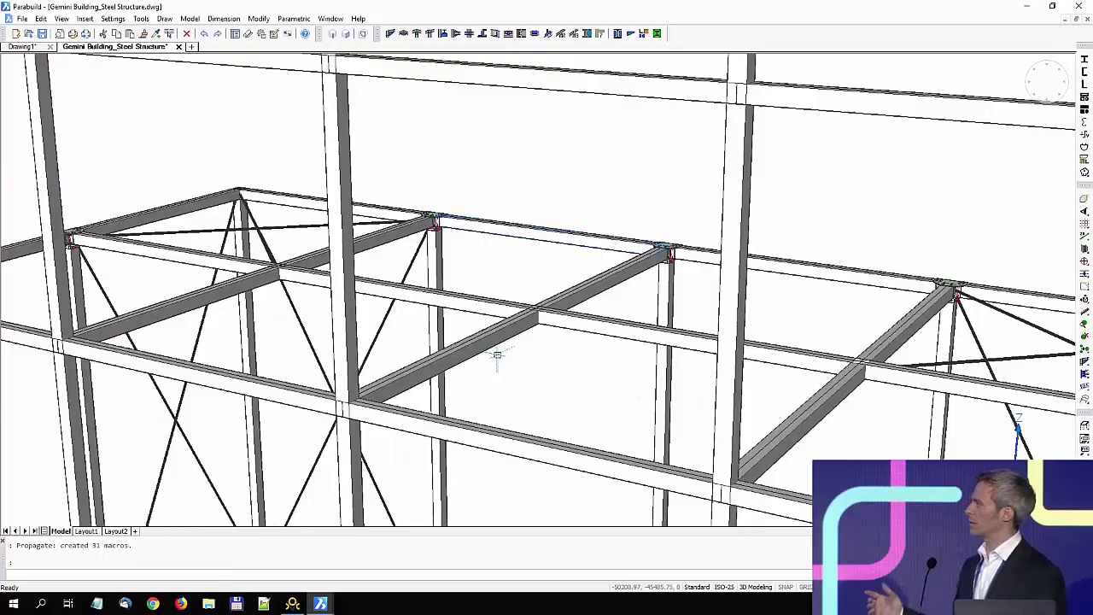
{"action": "middle_click_drag", "start_coordinate": [496, 355], "coordinate": [94, 336], "text": "shift"}
{"action": "scroll", "coordinate": [342, 387], "scroll_direction": "up", "scroll_amount": 2}
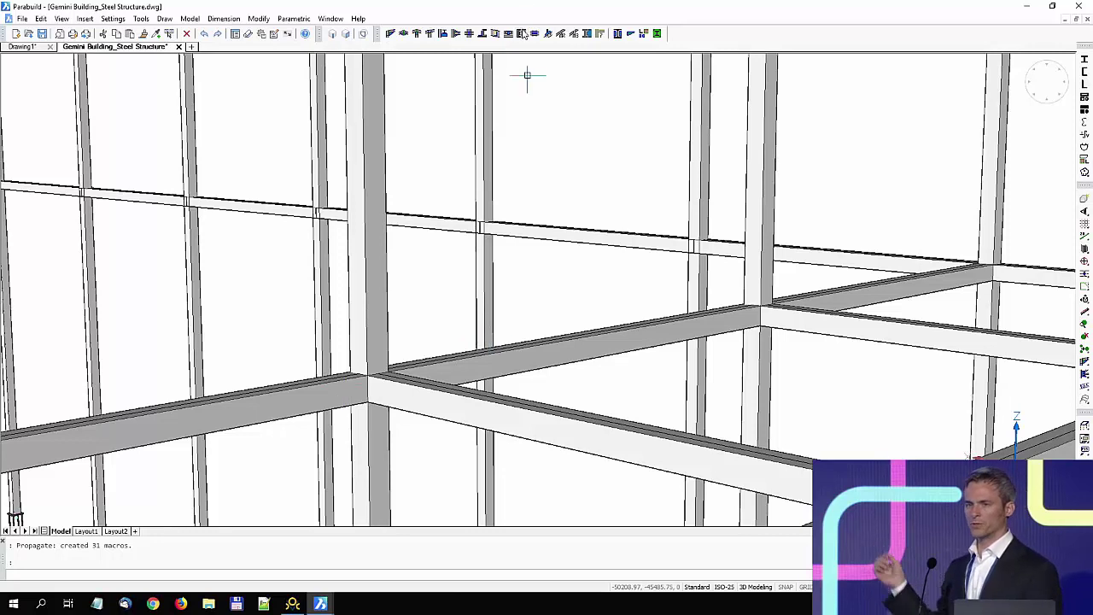
{"action": "left_click", "coordinate": [522, 33]}
{"action": "scroll", "coordinate": [342, 420], "scroll_direction": "up", "scroll_amount": 1}
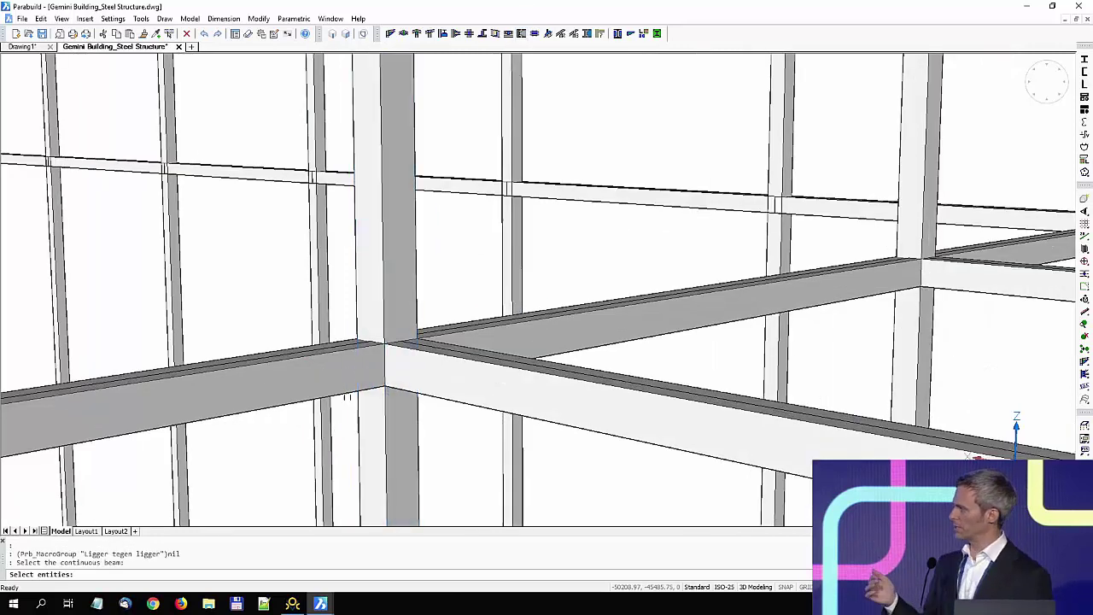
{"action": "left_click", "coordinate": [347, 394]}
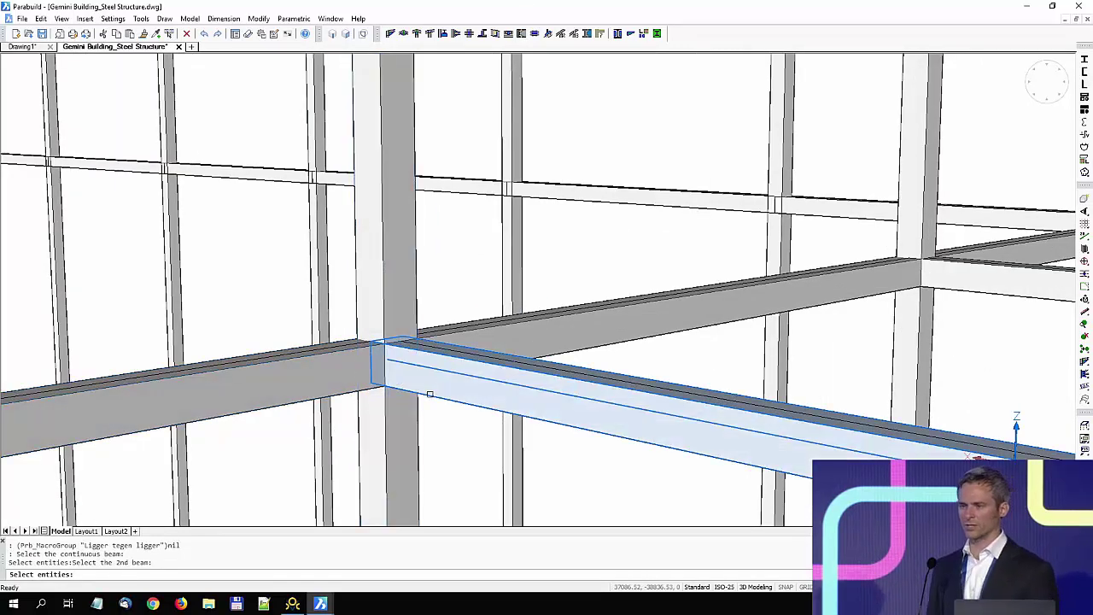
{"action": "left_click", "coordinate": [430, 395]}
{"action": "double_click", "coordinate": [418, 300]}
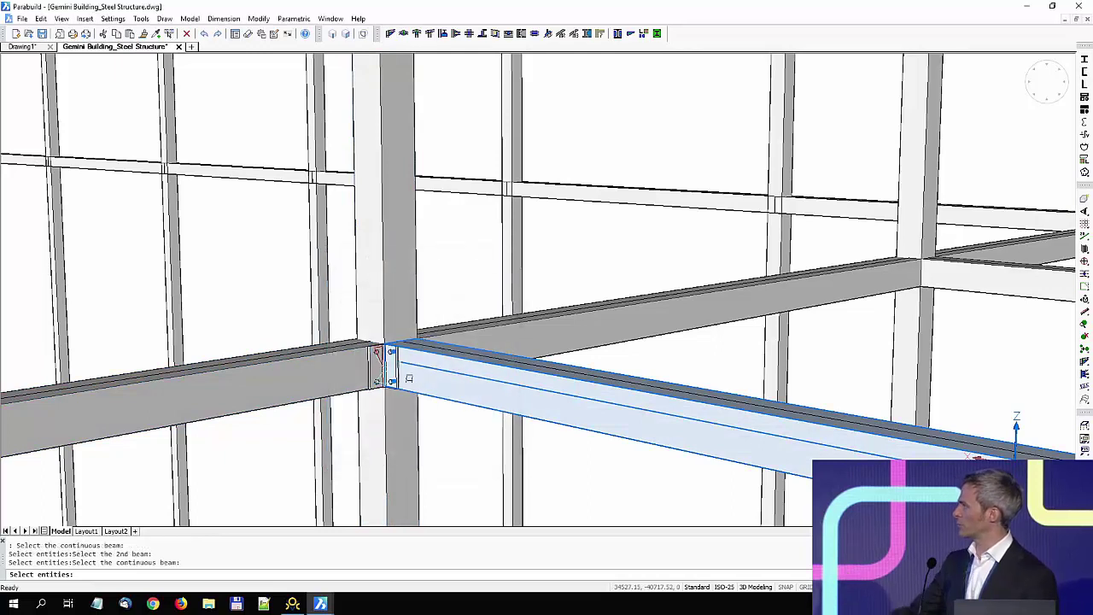
Step: Add single cleats between the column and the cross beam's underside and top, and between the cross beam and the other floor beam
{"action": "left_click", "coordinate": [387, 410]}
{"action": "left_click", "coordinate": [432, 396]}
{"action": "left_click", "coordinate": [421, 350]}
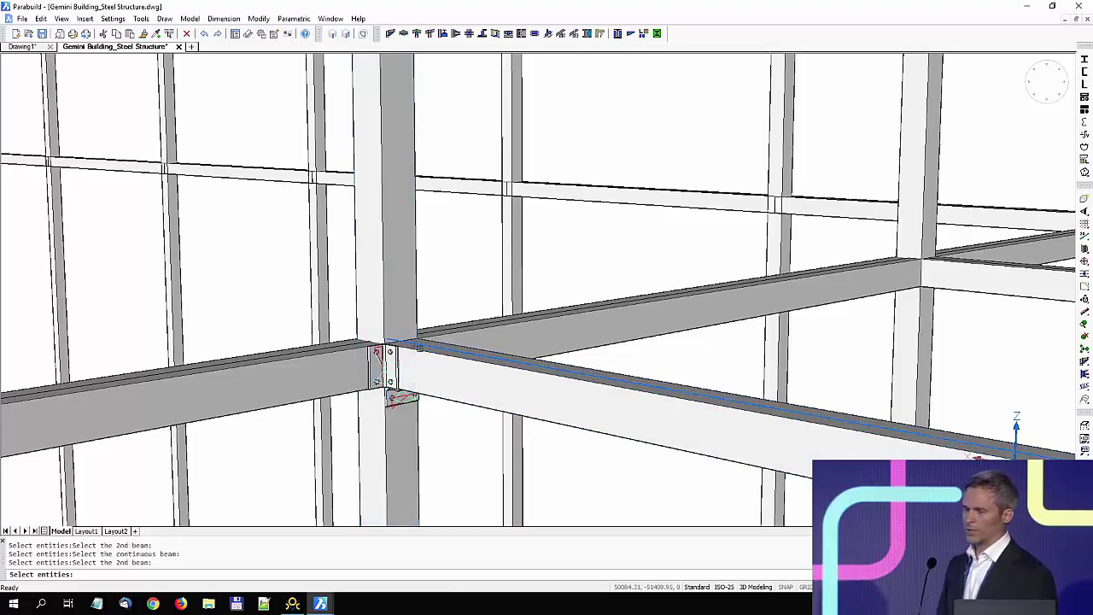
{"action": "left_click", "coordinate": [422, 350]}
{"action": "middle_click_drag", "start_coordinate": [440, 358], "coordinate": [294, 380], "text": "shift"}
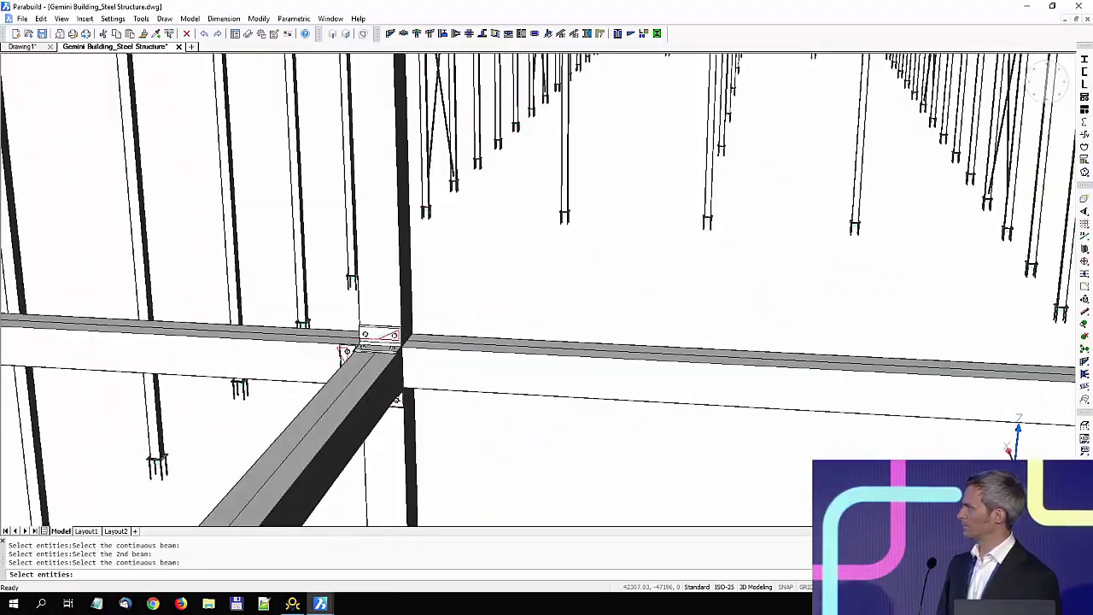
{"action": "left_click", "coordinate": [424, 391]}
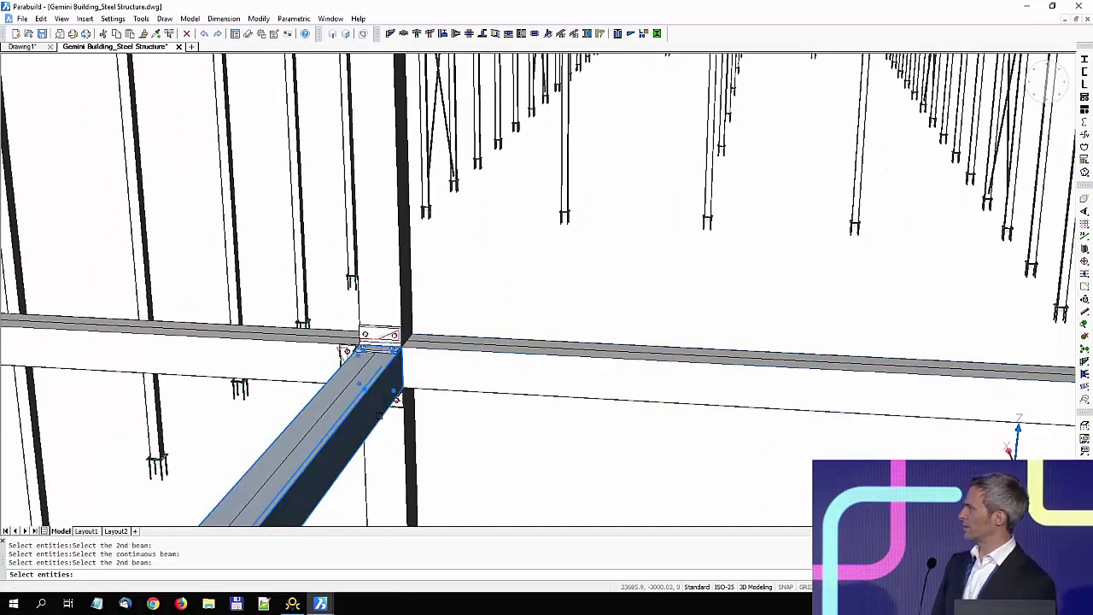
{"action": "left_click", "coordinate": [380, 416]}
{"action": "key", "text": "Return"}
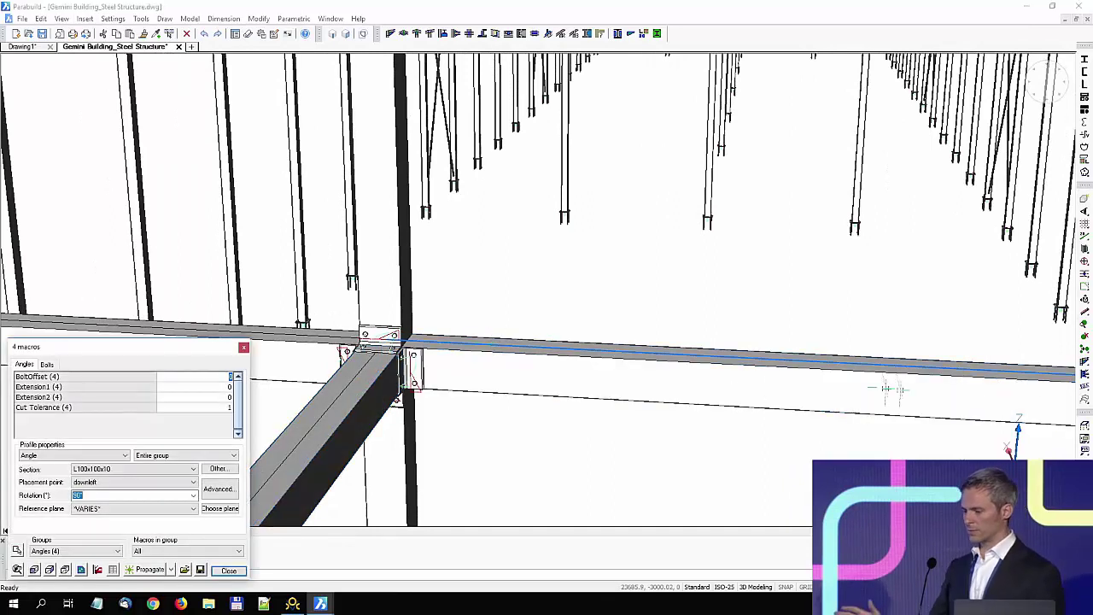
{"action": "key", "text": "Escape"}
Step: Merge all cleat macros at the continuous column joint into the macro of the cleat on top of the cross beam, which is preserved
{"action": "left_click", "coordinate": [1085, 348]}
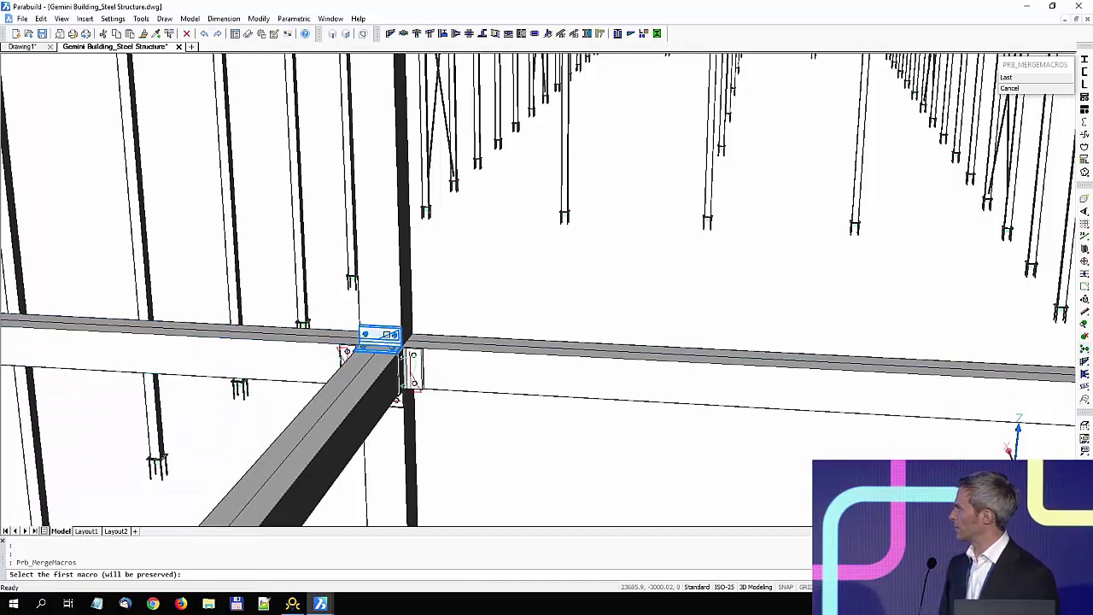
{"action": "left_click", "coordinate": [382, 344]}
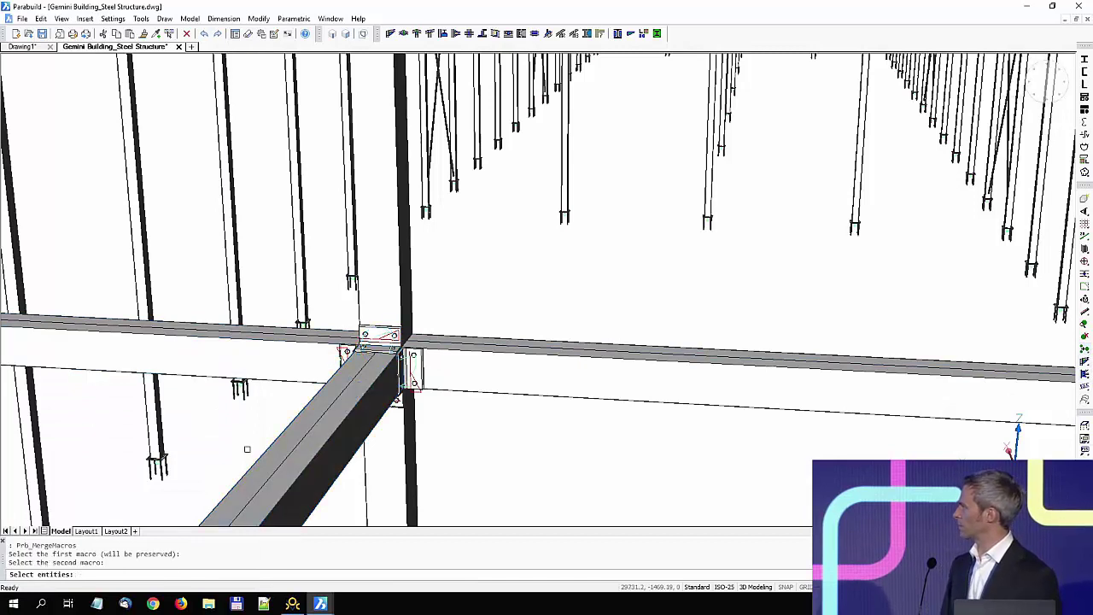
{"action": "left_click", "coordinate": [337, 500]}
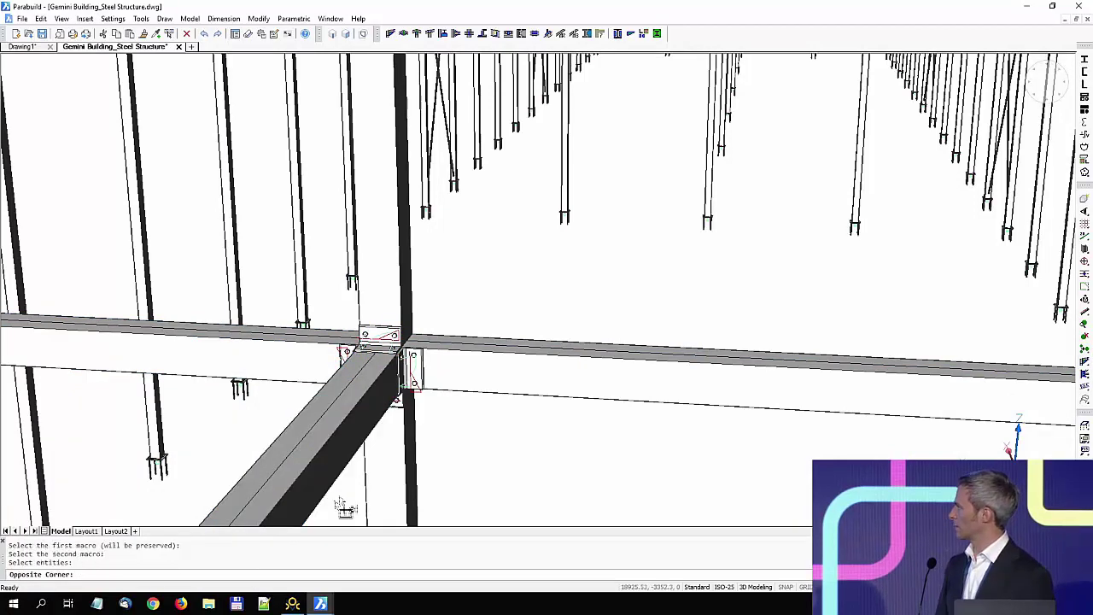
{"action": "left_click", "coordinate": [440, 314]}
{"action": "key", "text": "Return"}
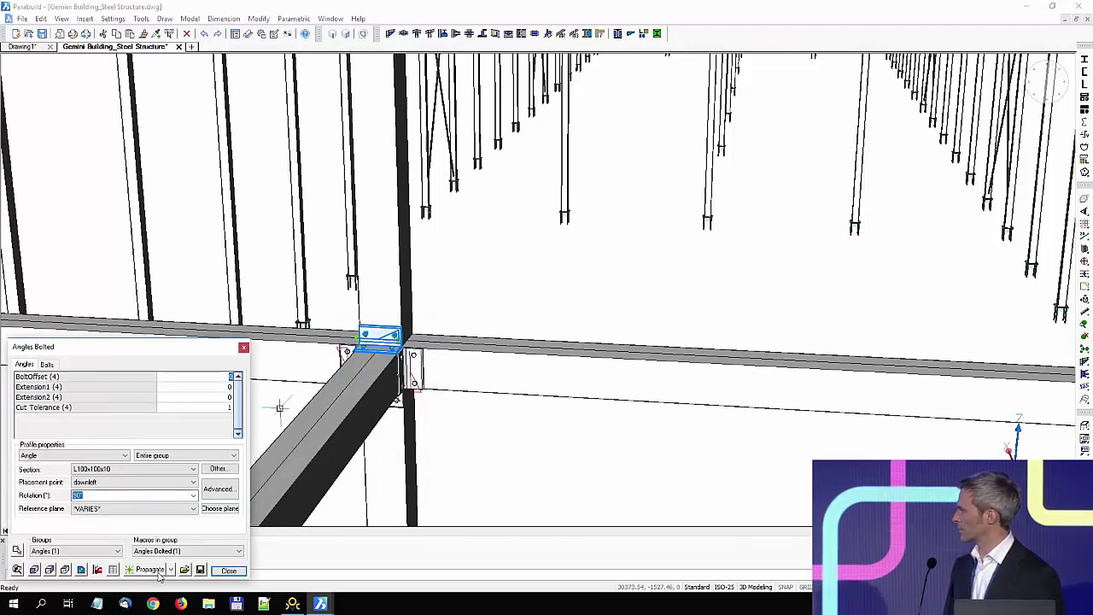
Step: Propagate the merged Angles Bolted connection to the matching joints in the structure
{"action": "left_click", "coordinate": [158, 572]}
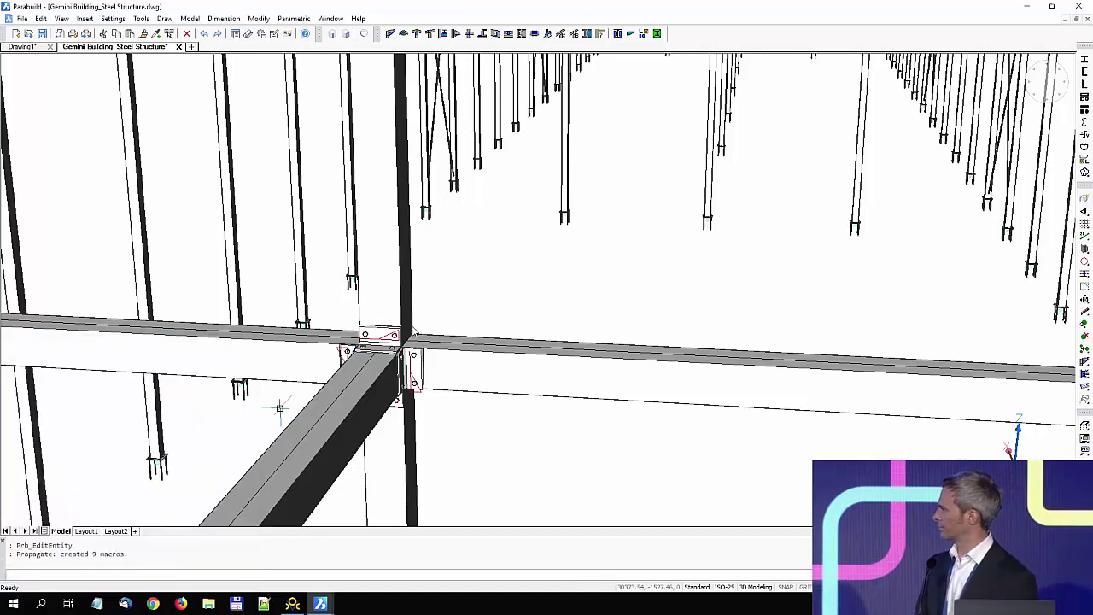
{"action": "key", "text": "Escape"}
{"action": "scroll", "coordinate": [376, 303], "scroll_direction": "down", "scroll_amount": 5}
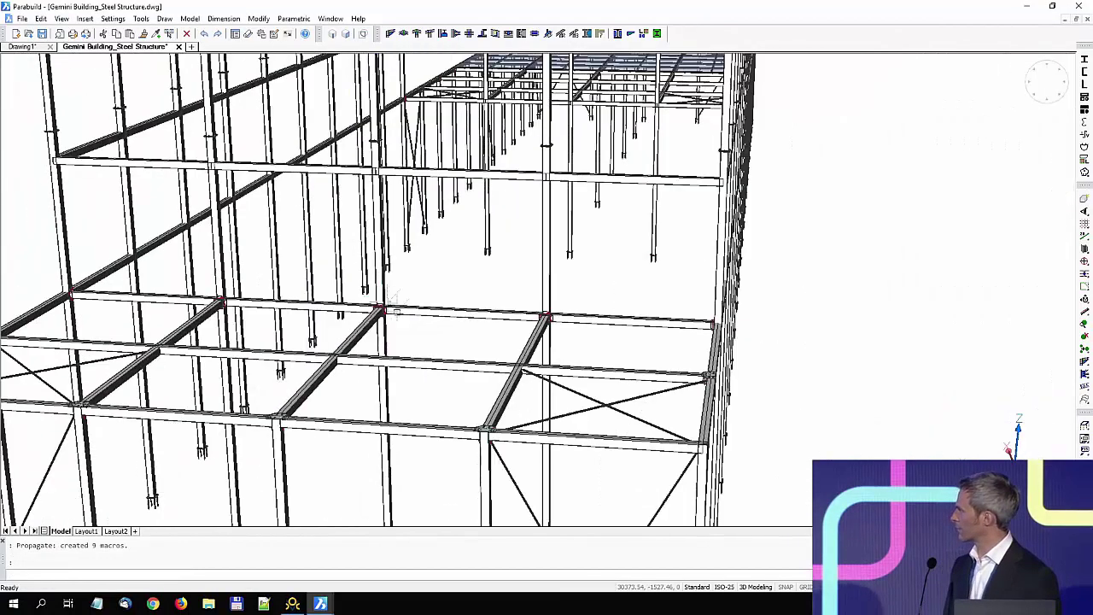
Step: Add a Single Cleat connection between the corner column as continuous member and the roof edge beam meeting its head
{"action": "scroll", "coordinate": [659, 470], "scroll_direction": "up", "scroll_amount": 8}
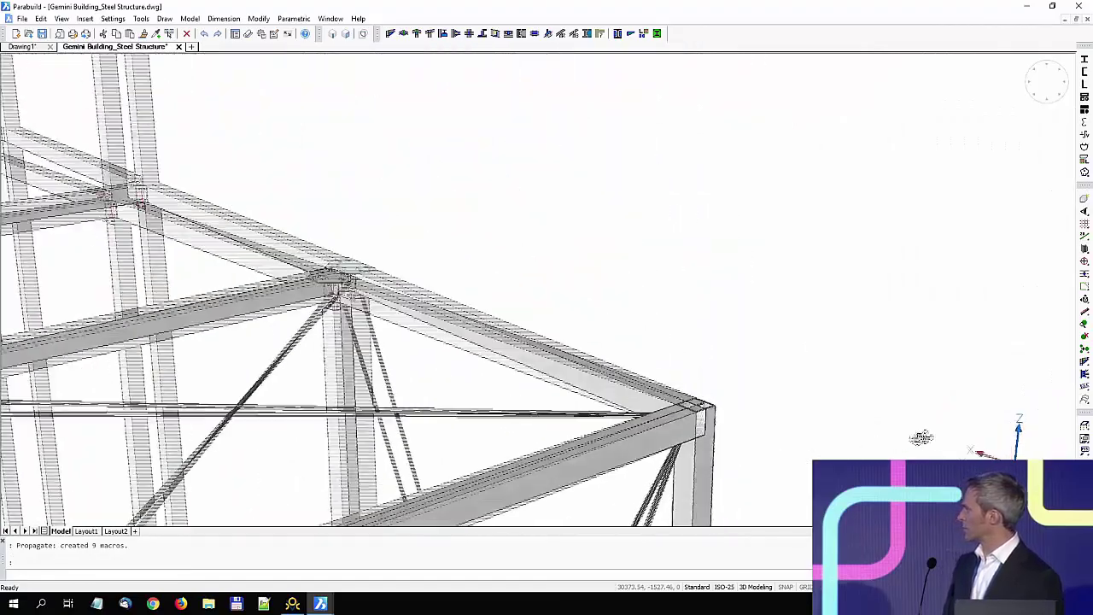
{"action": "middle_click_drag", "start_coordinate": [1043, 421], "coordinate": [1056, 423], "text": "shift"}
{"action": "middle_click_drag", "start_coordinate": [708, 459], "coordinate": [739, 469], "text": "shift"}
{"action": "scroll", "coordinate": [565, 411], "scroll_direction": "up", "scroll_amount": 5}
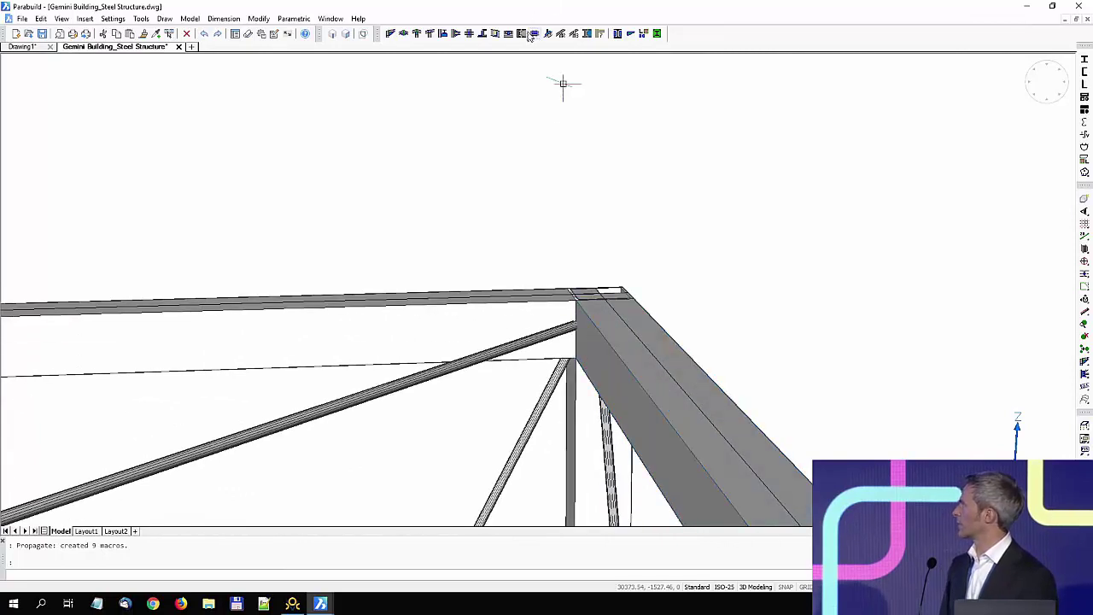
{"action": "left_click", "coordinate": [527, 33]}
{"action": "left_click", "coordinate": [579, 364]}
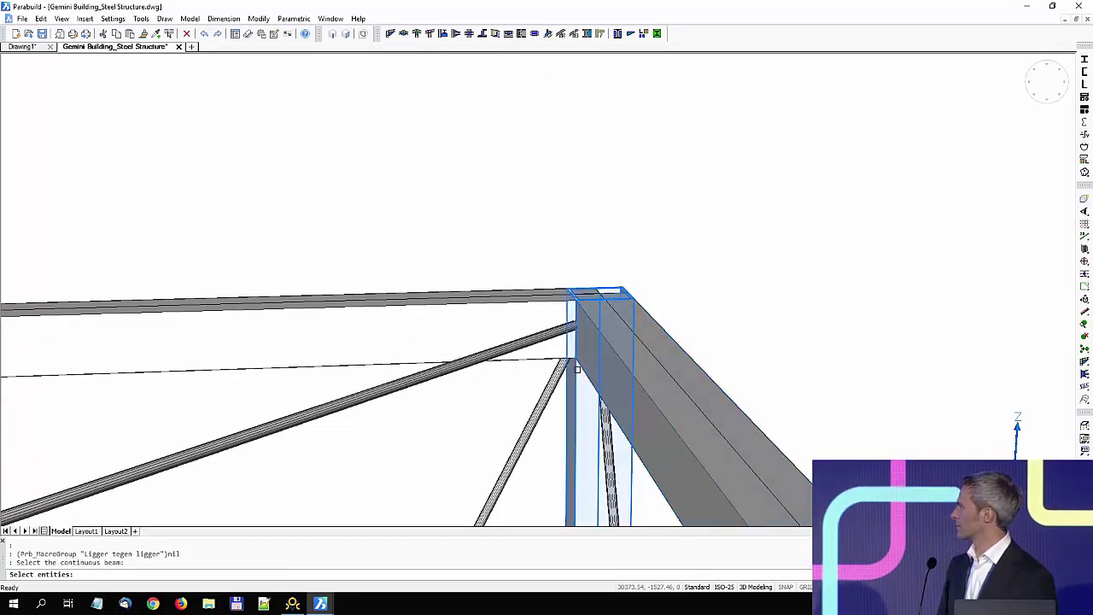
{"action": "left_click", "coordinate": [532, 360]}
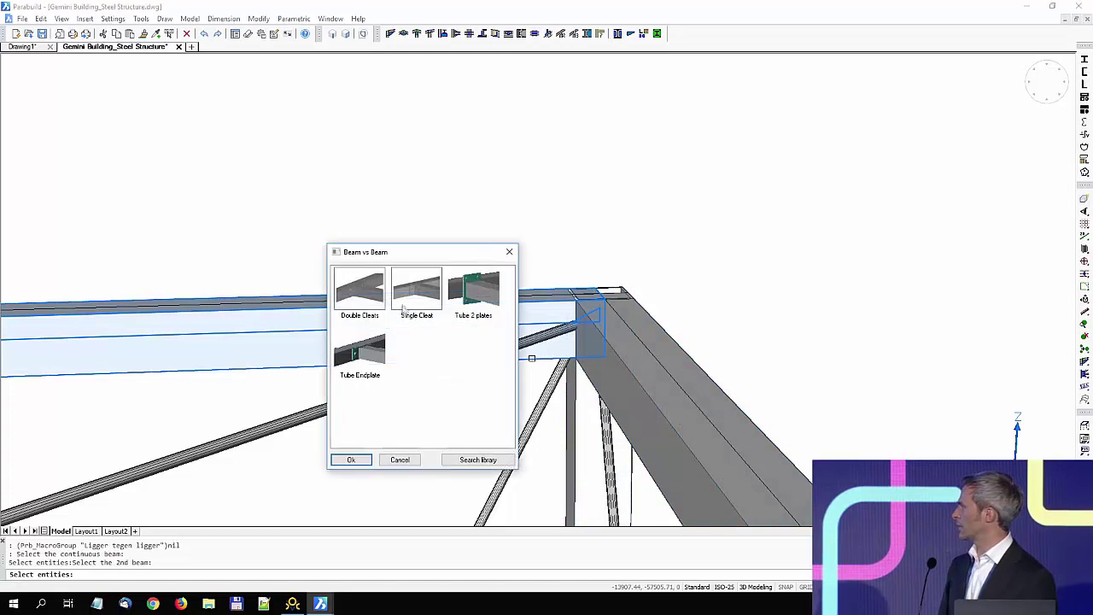
{"action": "double_click", "coordinate": [405, 307]}
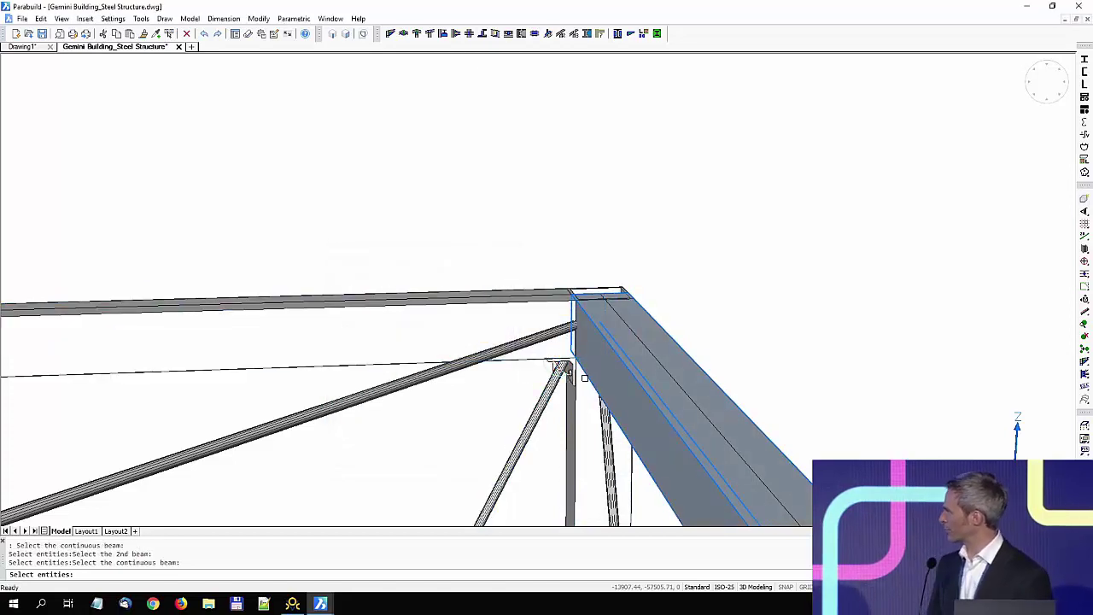
Step: Add single cleats between the two edge beams at the corner and between the corner column and the other edge beam
{"action": "left_click", "coordinate": [583, 377]}
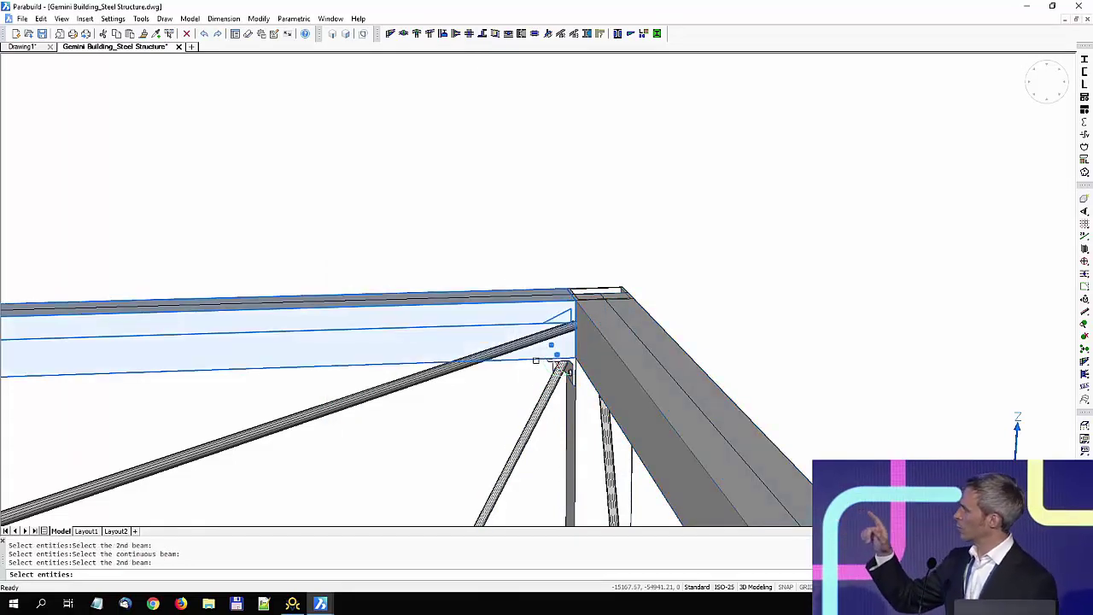
{"action": "left_click", "coordinate": [536, 360]}
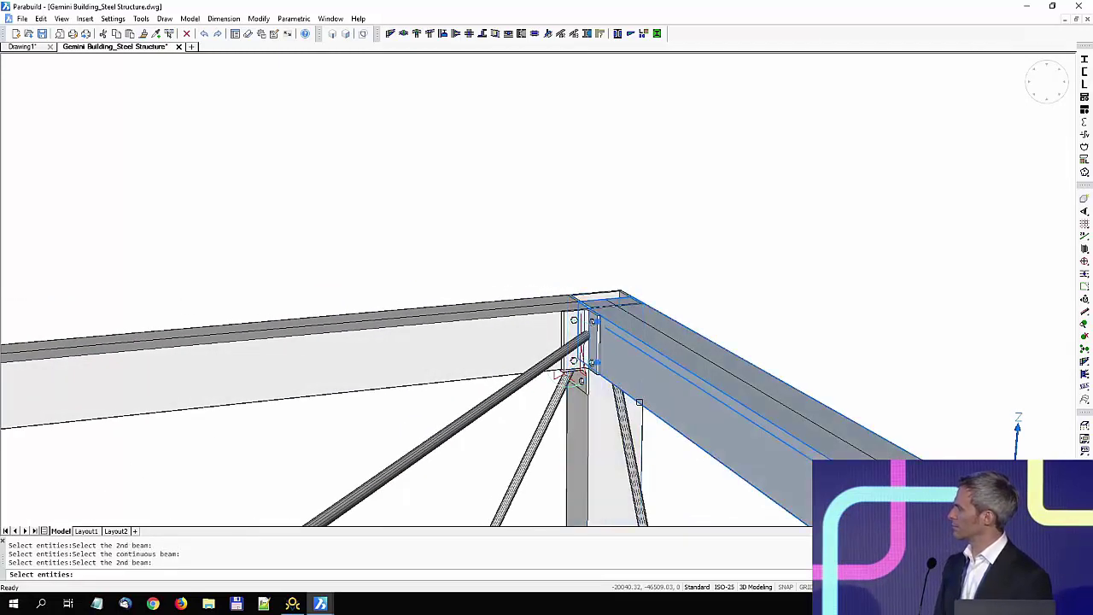
{"action": "left_click", "coordinate": [651, 412]}
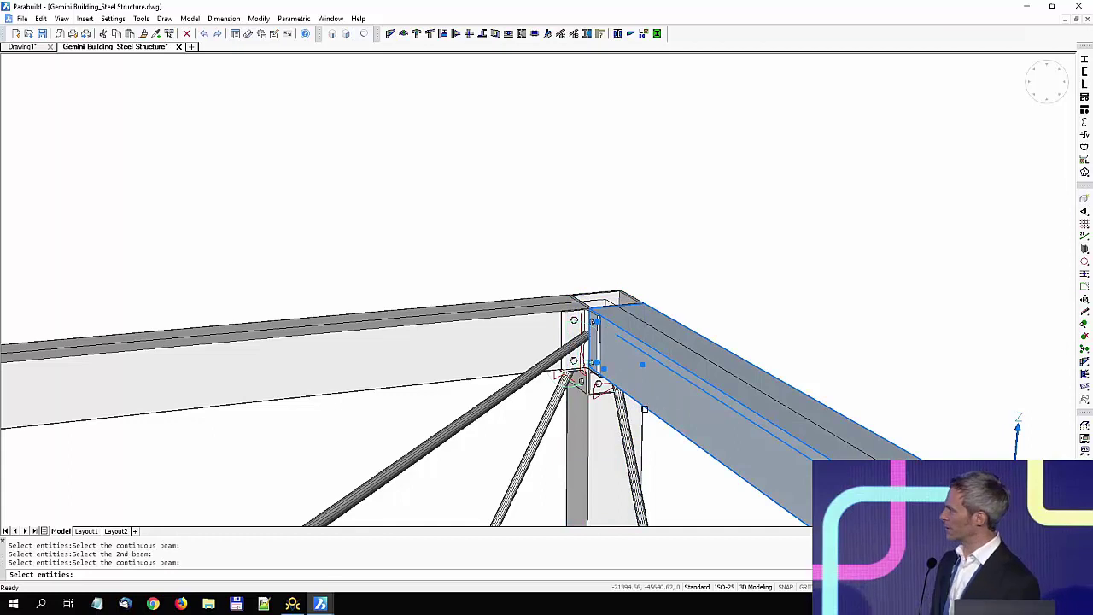
{"action": "key", "text": "Return"}
{"action": "key", "text": "Escape"}
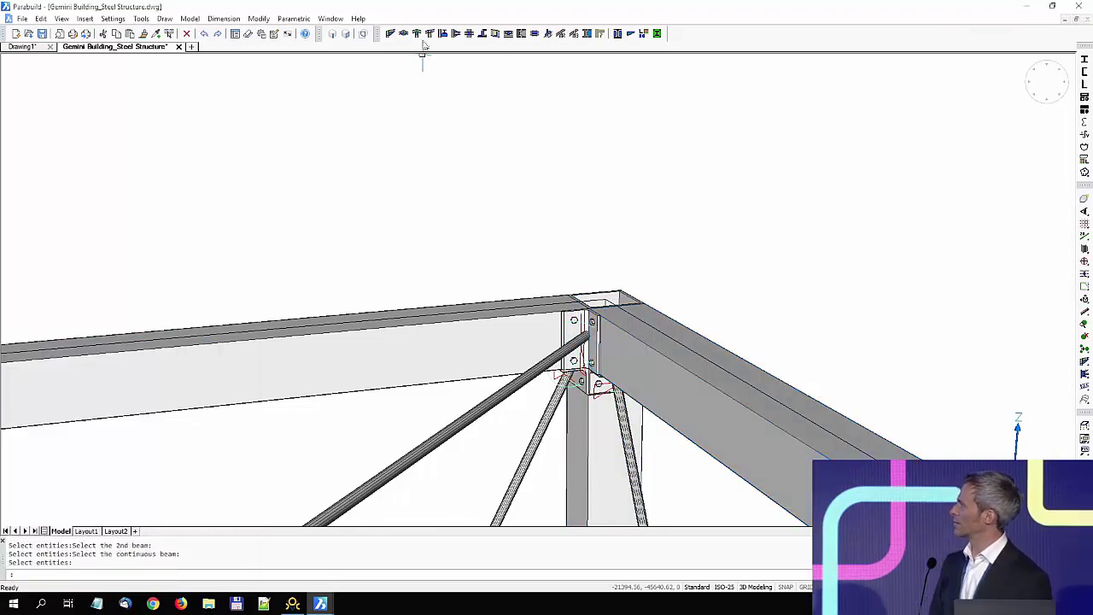
Step: Add an RHS capplate connection on the corner column's head, joining both edge beams
{"action": "left_click", "coordinate": [416, 34]}
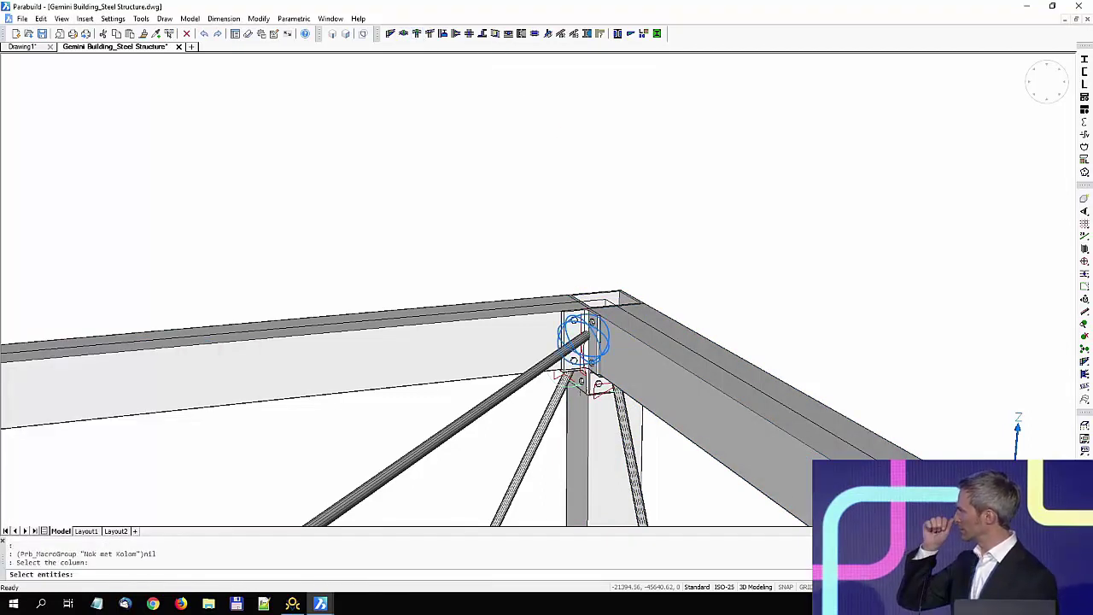
{"action": "left_click", "coordinate": [588, 407]}
{"action": "left_click", "coordinate": [504, 378]}
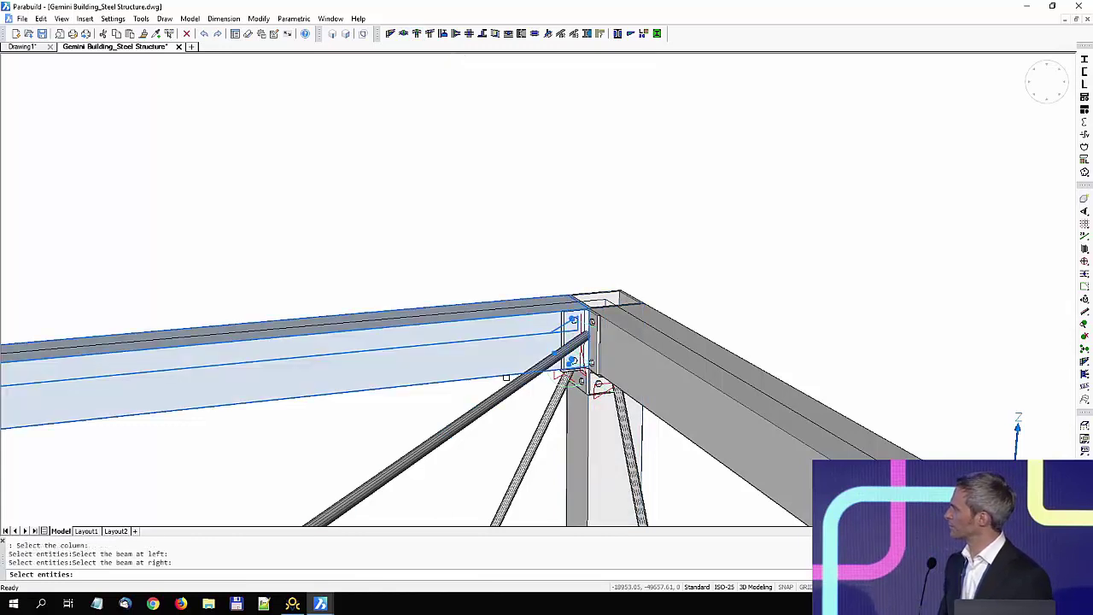
{"action": "left_click", "coordinate": [646, 417]}
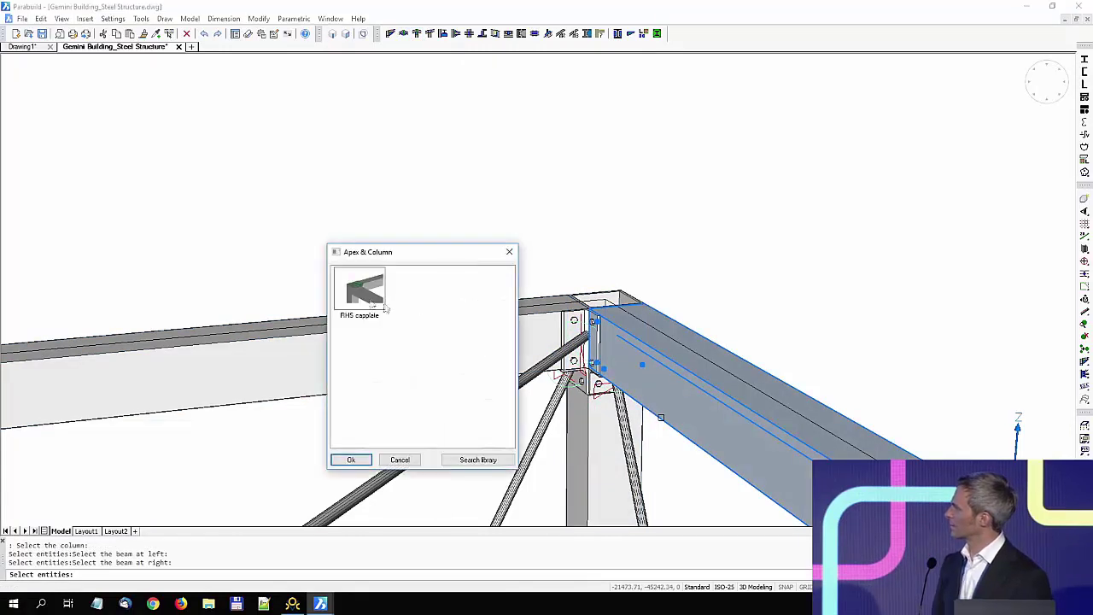
{"action": "double_click", "coordinate": [365, 297]}
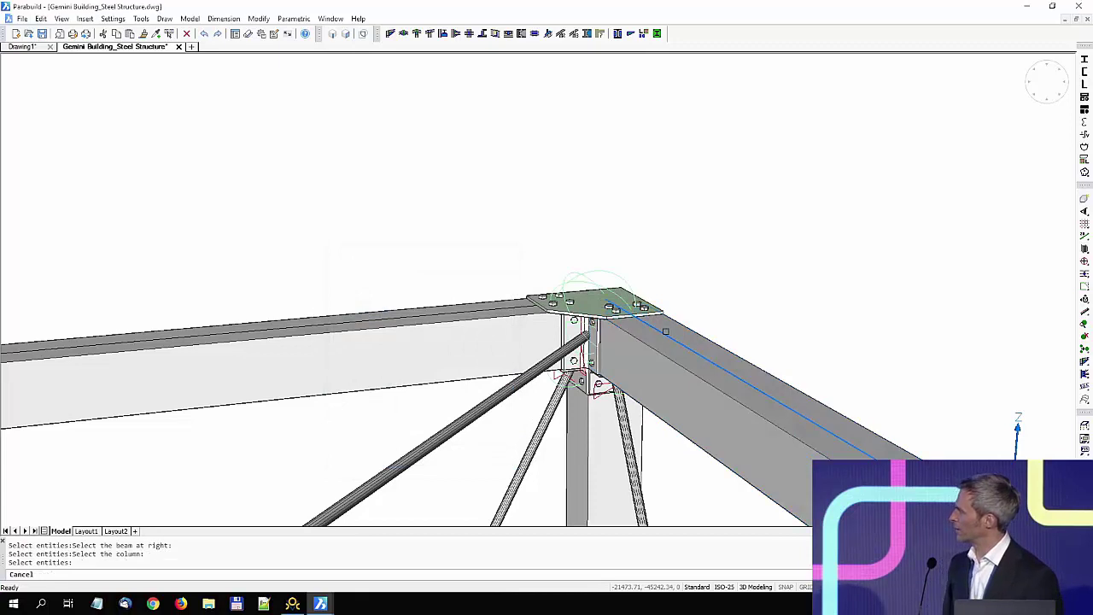
{"action": "key", "text": "Escape"}
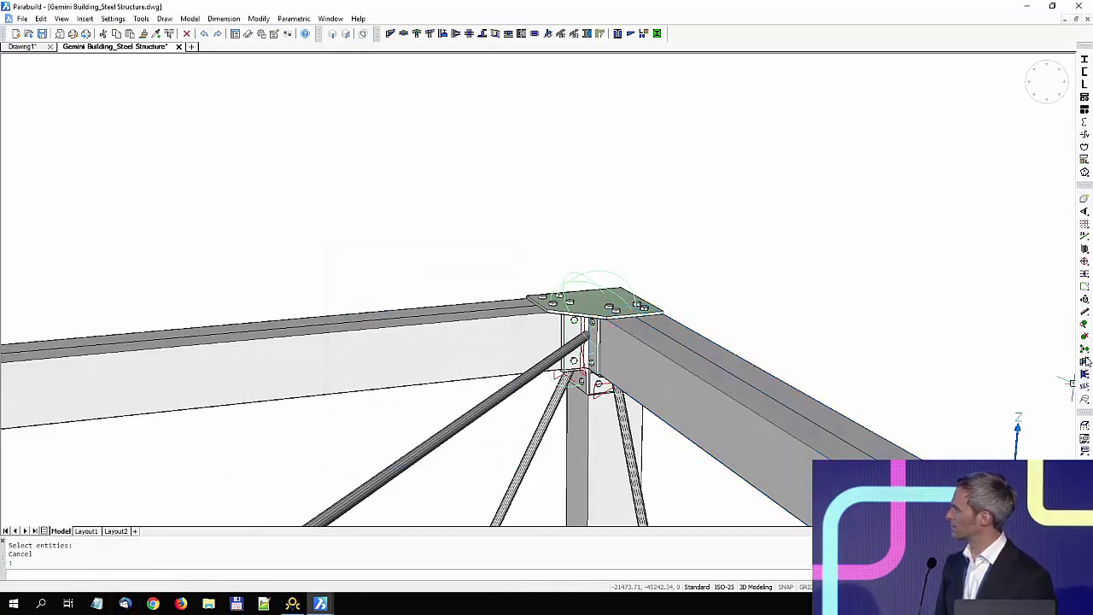
Step: Merge all cleat macros at the corner column's head into the cap plate macro, which is preserved
{"action": "left_click", "coordinate": [612, 272]}
{"action": "left_click", "coordinate": [561, 301]}
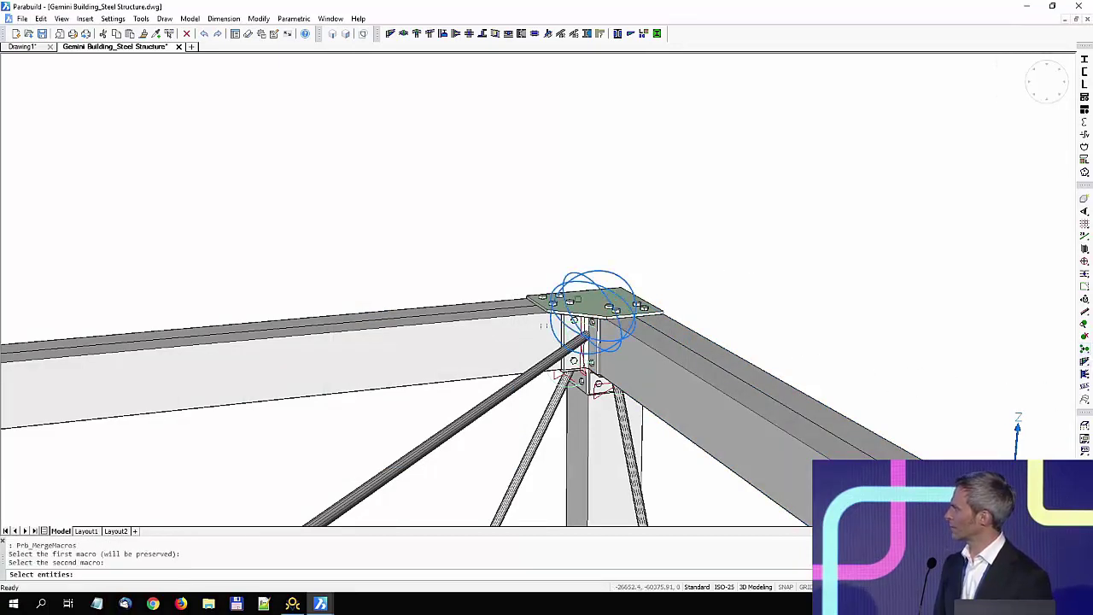
{"action": "left_click", "coordinate": [515, 413]}
{"action": "left_click", "coordinate": [703, 260]}
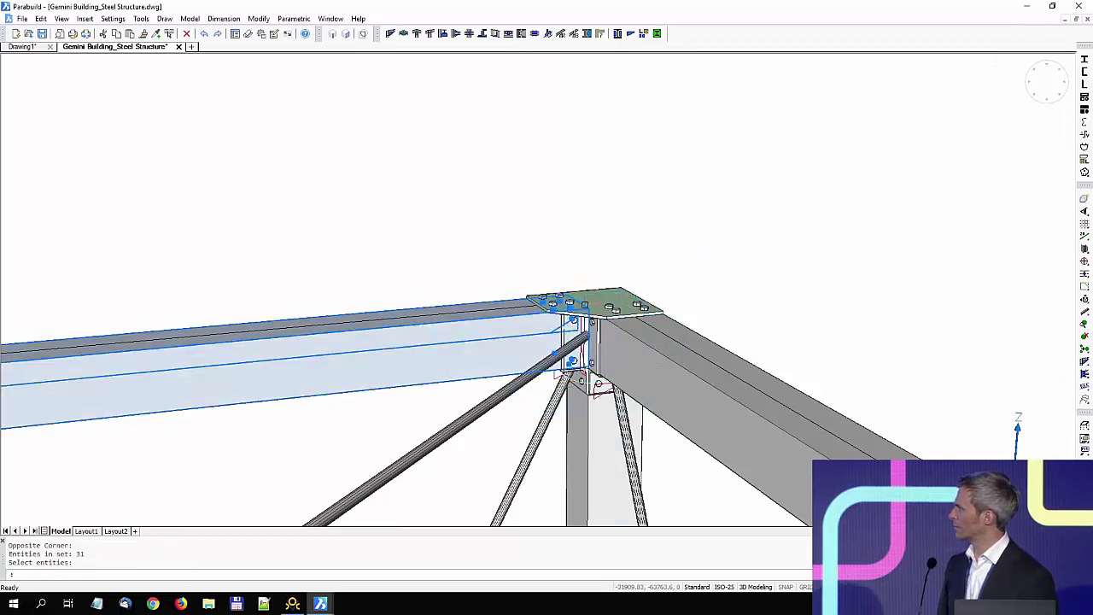
{"action": "key", "text": "Return"}
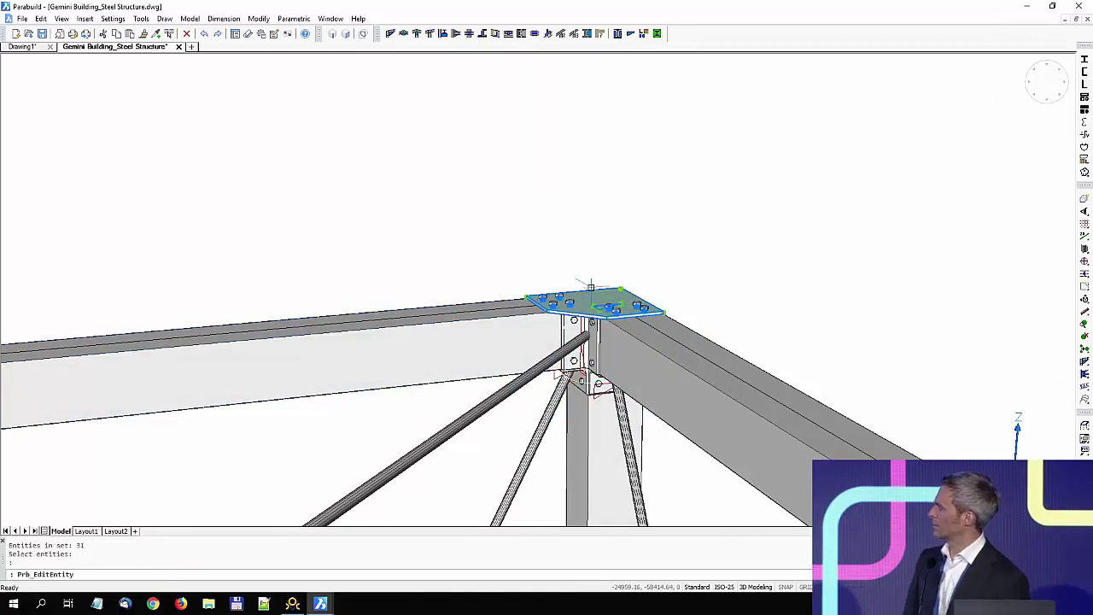
Step: Propagate the merged corner cap plate and cleat connection to the matching corner columns
{"action": "left_click", "coordinate": [143, 578]}
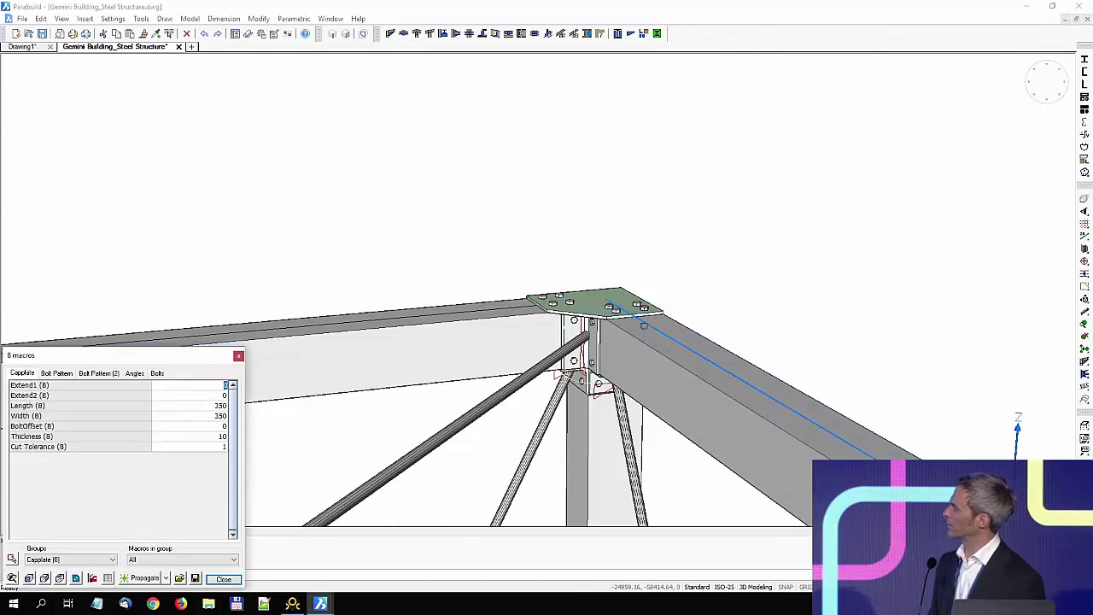
{"action": "key", "text": "Escape"}
{"action": "scroll", "coordinate": [624, 302], "scroll_direction": "down", "scroll_amount": 8}
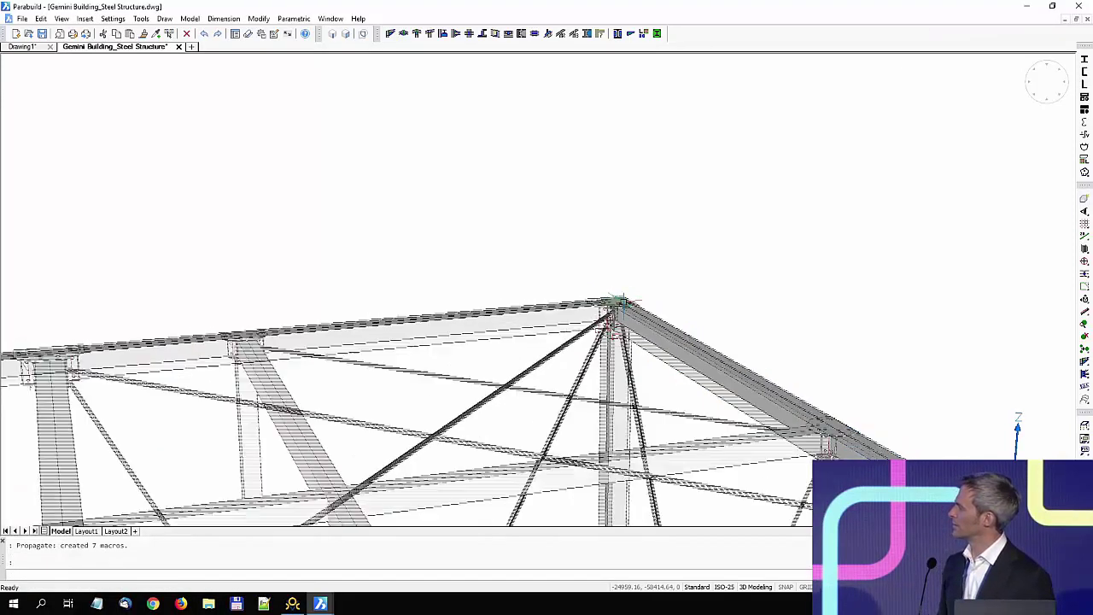
Step: Add a Single Cleat connection between an intermediate column on the taller part's top edge and the nearer edge beam
{"action": "scroll", "coordinate": [612, 338], "scroll_direction": "down", "scroll_amount": 2}
{"action": "scroll", "coordinate": [575, 166], "scroll_direction": "up", "scroll_amount": 7}
{"action": "scroll", "coordinate": [568, 356], "scroll_direction": "down", "scroll_amount": 3}
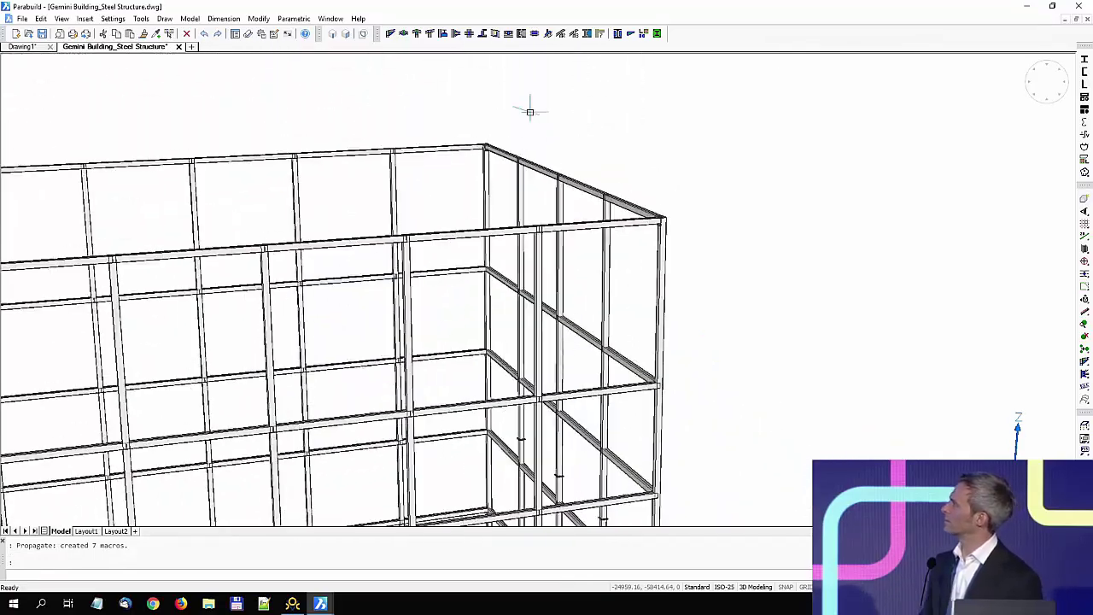
{"action": "scroll", "coordinate": [520, 151], "scroll_direction": "up", "scroll_amount": 6}
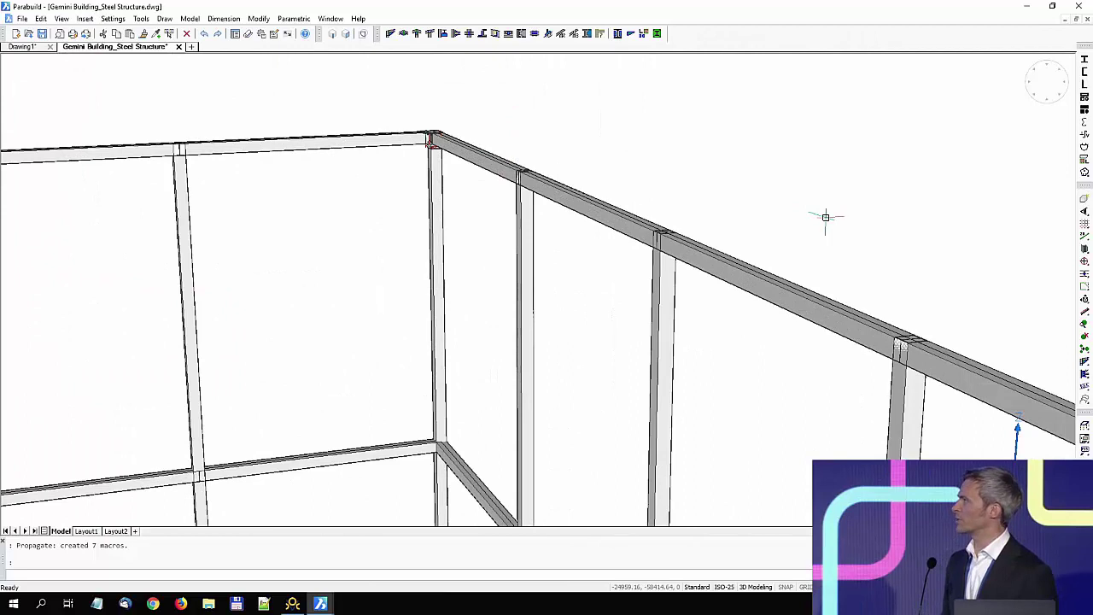
{"action": "left_click", "coordinate": [508, 34]}
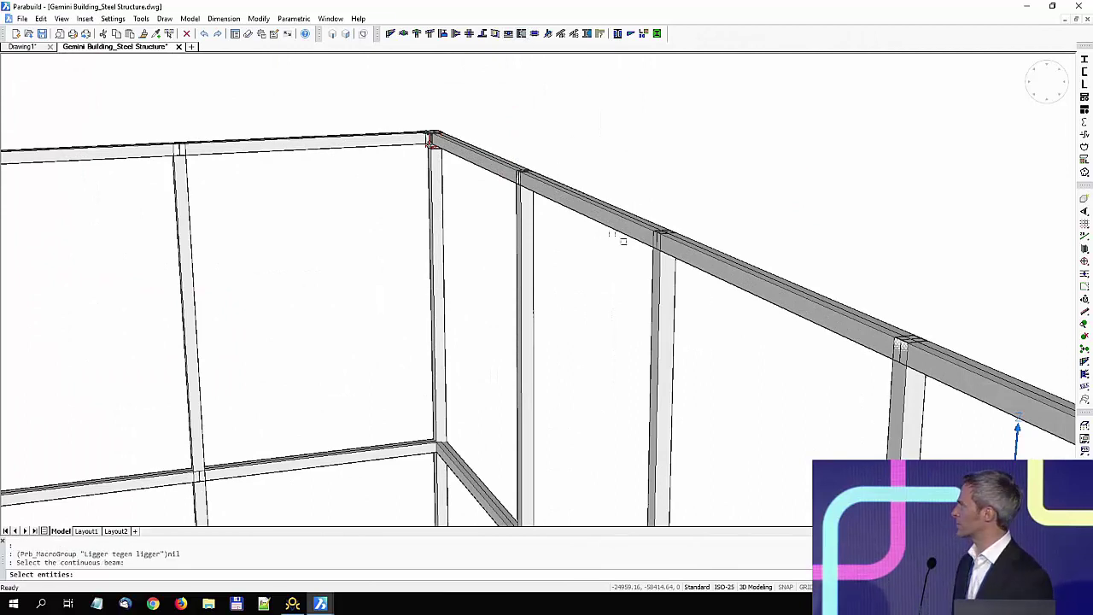
{"action": "scroll", "coordinate": [674, 265], "scroll_direction": "up", "scroll_amount": 2}
{"action": "left_click", "coordinate": [653, 253]}
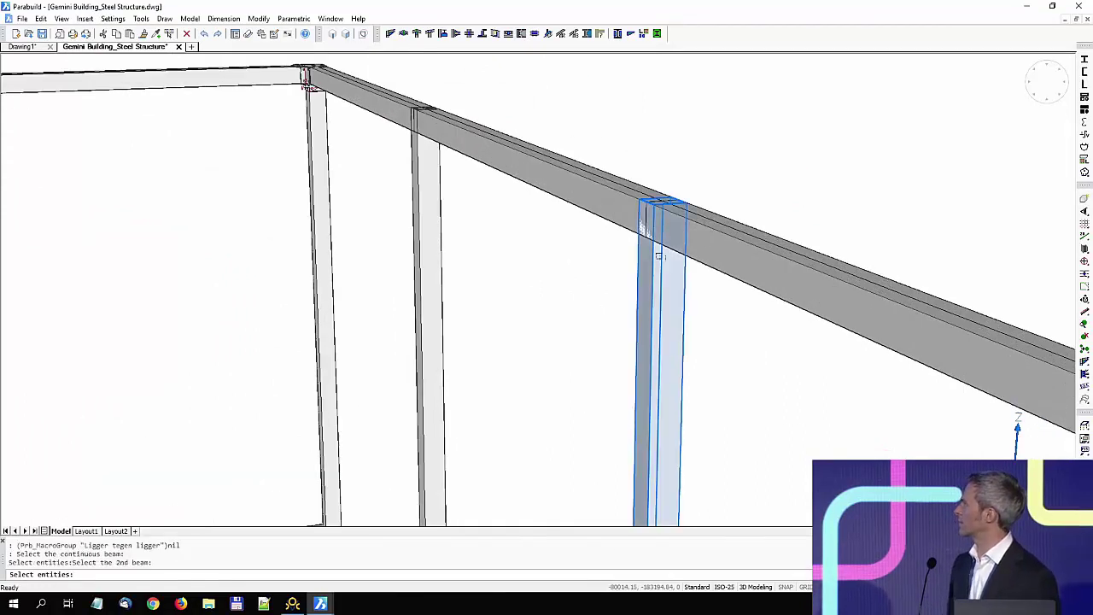
{"action": "left_click", "coordinate": [694, 259]}
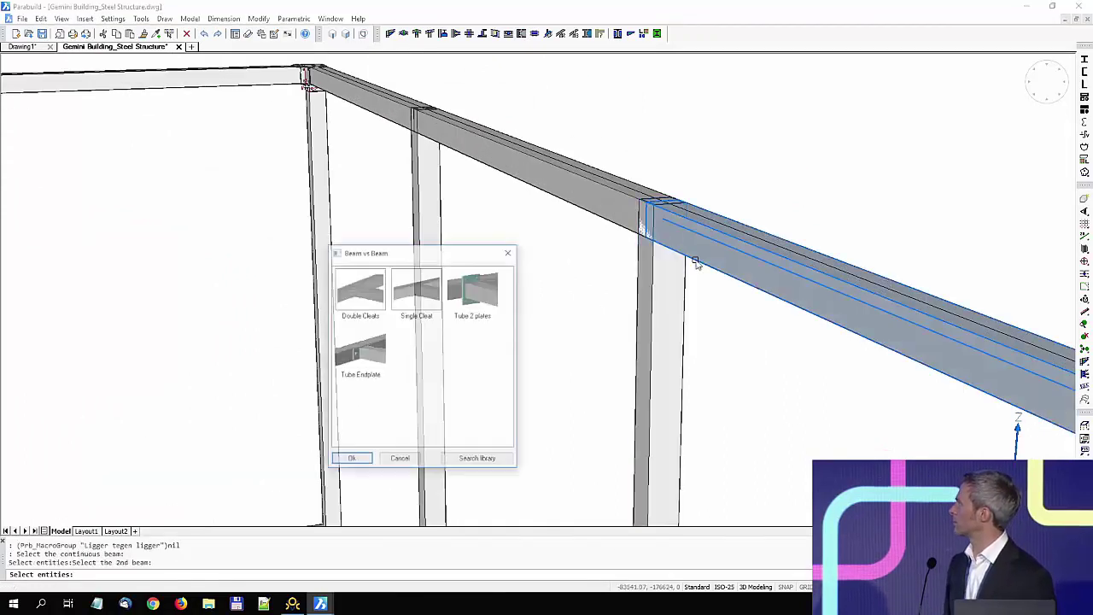
{"action": "double_click", "coordinate": [427, 292]}
Step: Add a single cleat between the same intermediate column and the edge beam on its opposite side
{"action": "left_click", "coordinate": [646, 246]}
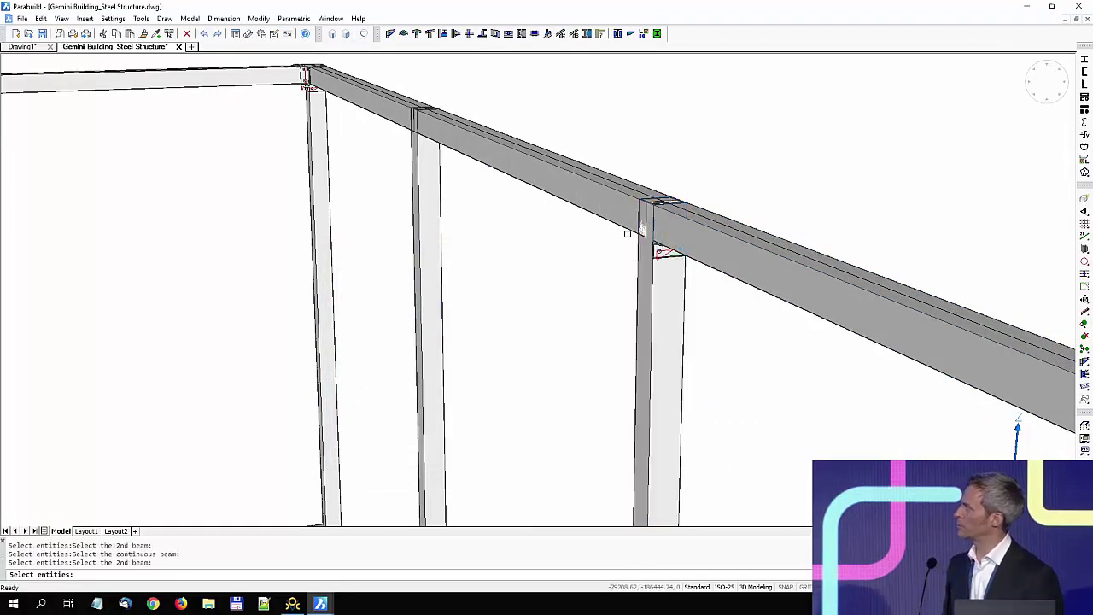
{"action": "left_click", "coordinate": [628, 237]}
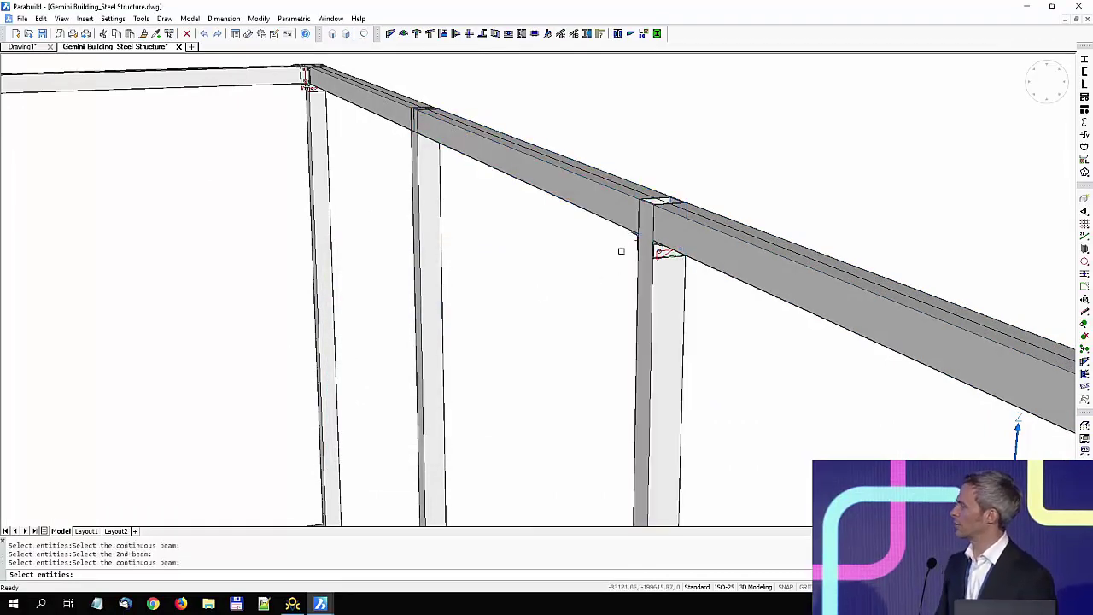
{"action": "key", "text": "Return"}
{"action": "key", "text": "Escape"}
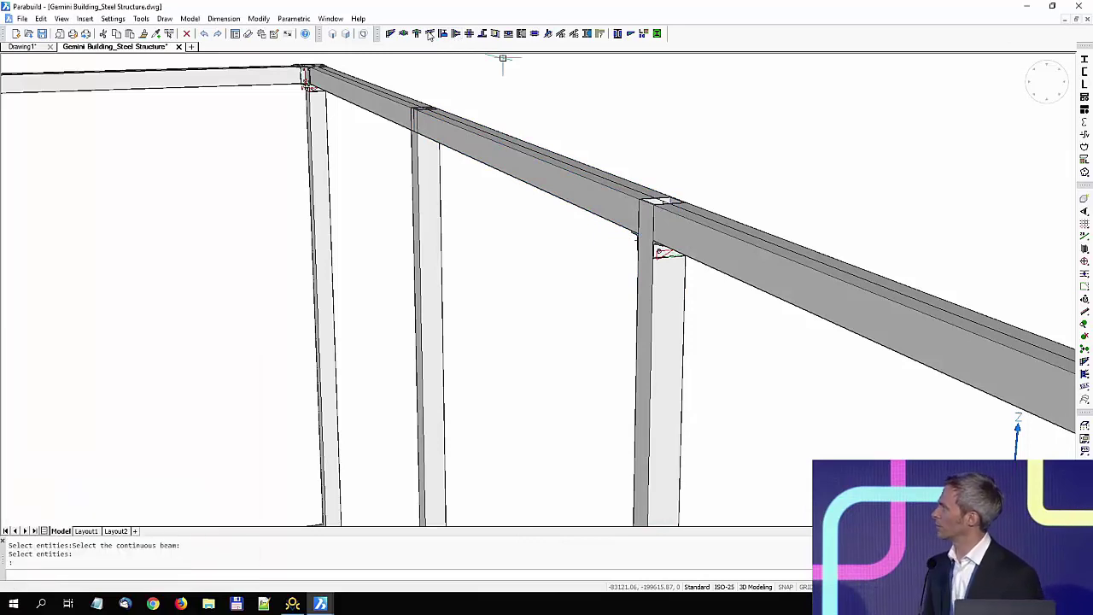
Step: Add an RHS Capplate connection on the intermediate column's head, joining the edge beams on both sides
{"action": "left_click", "coordinate": [418, 36]}
{"action": "left_click", "coordinate": [640, 285]}
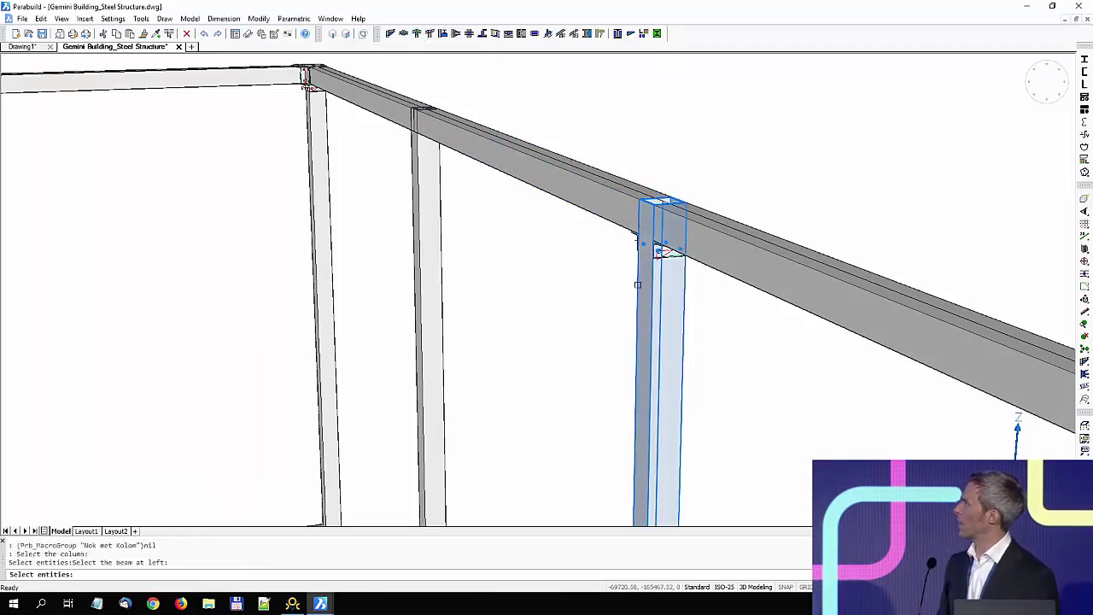
{"action": "left_click", "coordinate": [651, 214]}
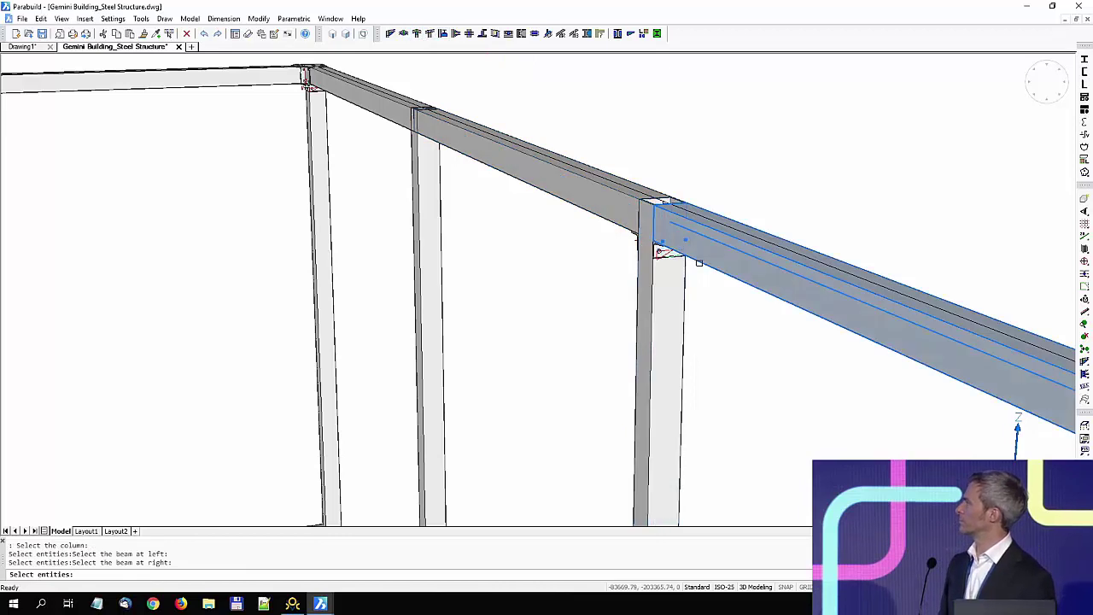
{"action": "left_click", "coordinate": [699, 263]}
{"action": "double_click", "coordinate": [368, 284]}
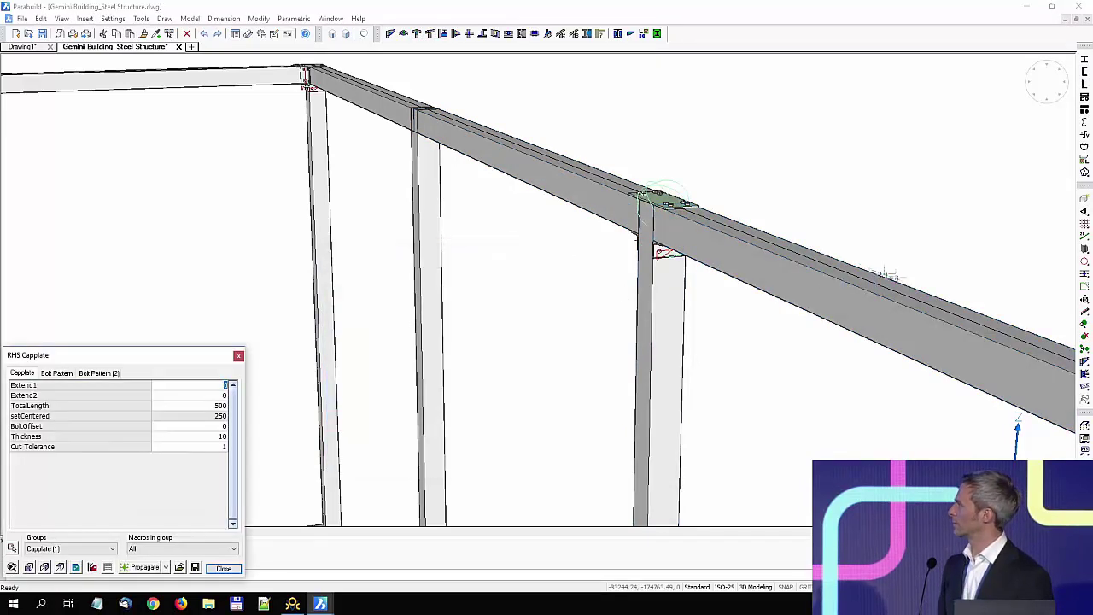
Step: Merge the intermediate column's cleat macros into its preserved cap plate macro and propagate the merged connection to matching columns
{"action": "left_click", "coordinate": [1084, 350]}
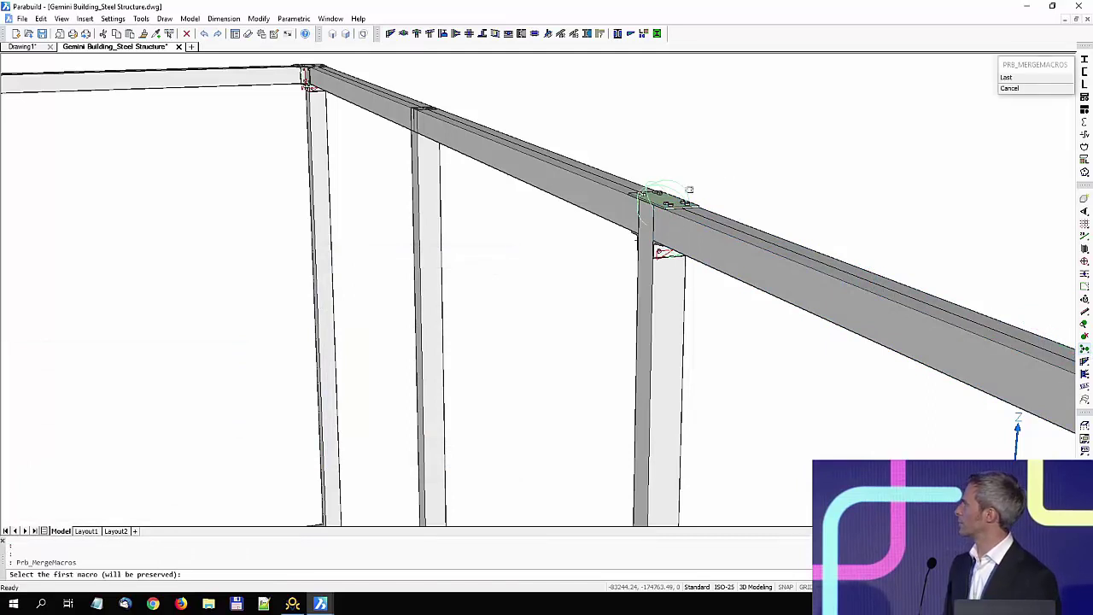
{"action": "left_click", "coordinate": [670, 191]}
{"action": "left_click", "coordinate": [611, 272]}
{"action": "left_click", "coordinate": [727, 178]}
{"action": "key", "text": "Return"}
{"action": "key", "text": "Return"}
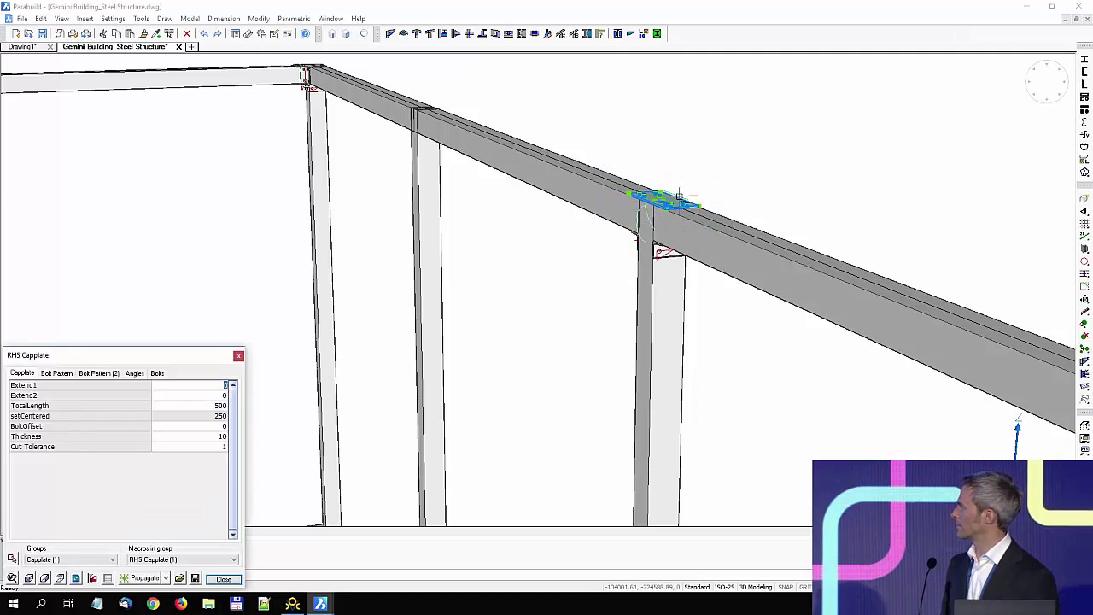
{"action": "left_click", "coordinate": [150, 579]}
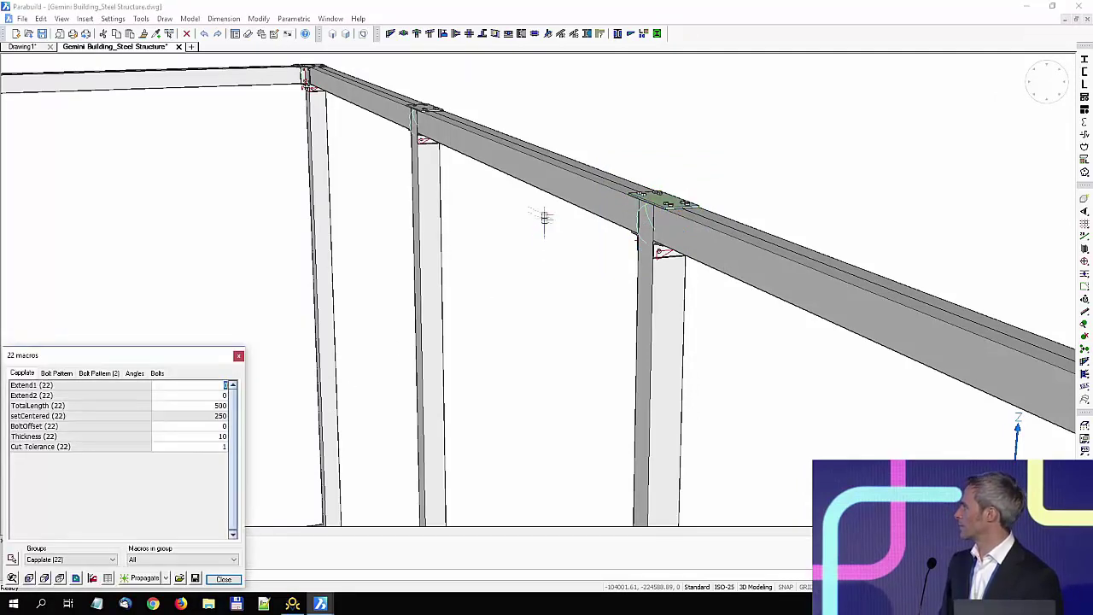
{"action": "key", "text": "Escape"}
Step: Add a Double Cleat connection between an intermediate column and the edge beam at a lower floor level, and propagate it across the model
{"action": "scroll", "coordinate": [566, 163], "scroll_direction": "down", "scroll_amount": 4}
{"action": "middle_click_drag", "start_coordinate": [550, 318], "coordinate": [510, 86]}
{"action": "scroll", "coordinate": [578, 360], "scroll_direction": "up", "scroll_amount": 3}
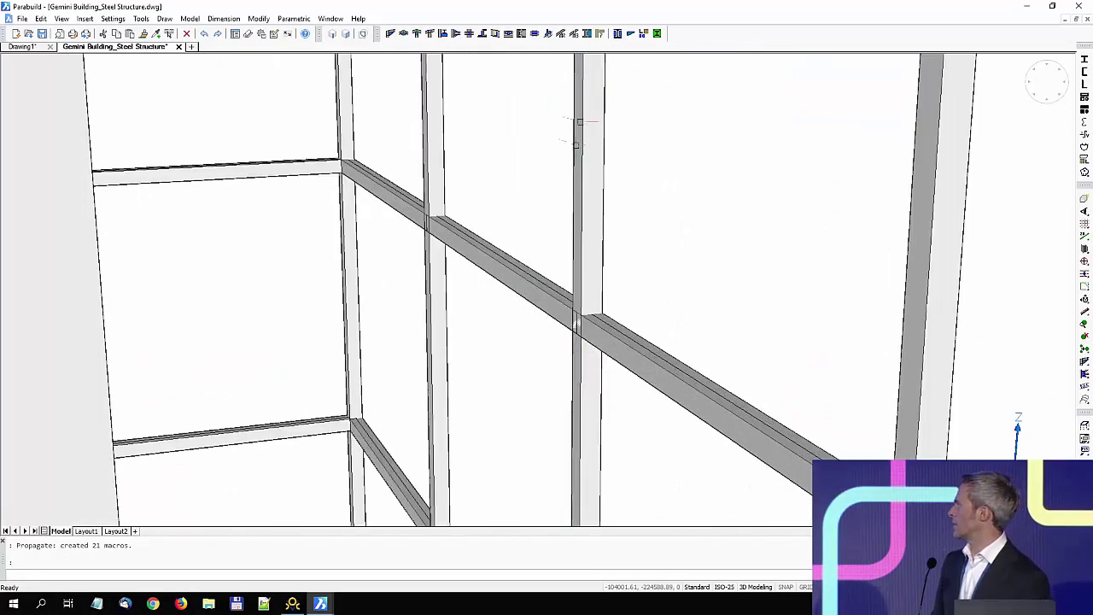
{"action": "left_click", "coordinate": [521, 34]}
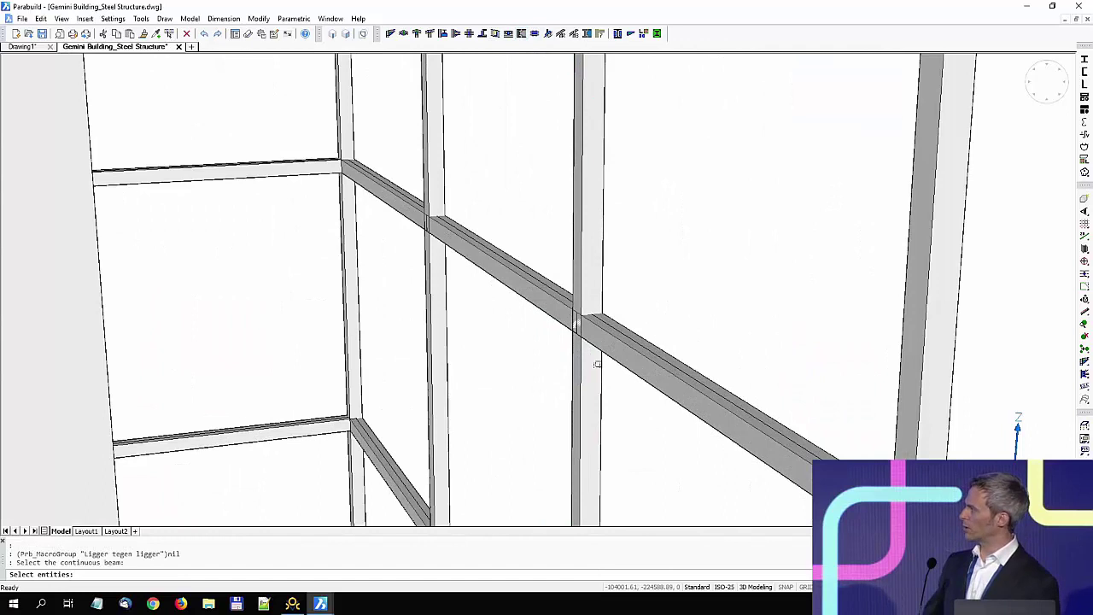
{"action": "left_click", "coordinate": [591, 365]}
{"action": "left_click", "coordinate": [616, 364]}
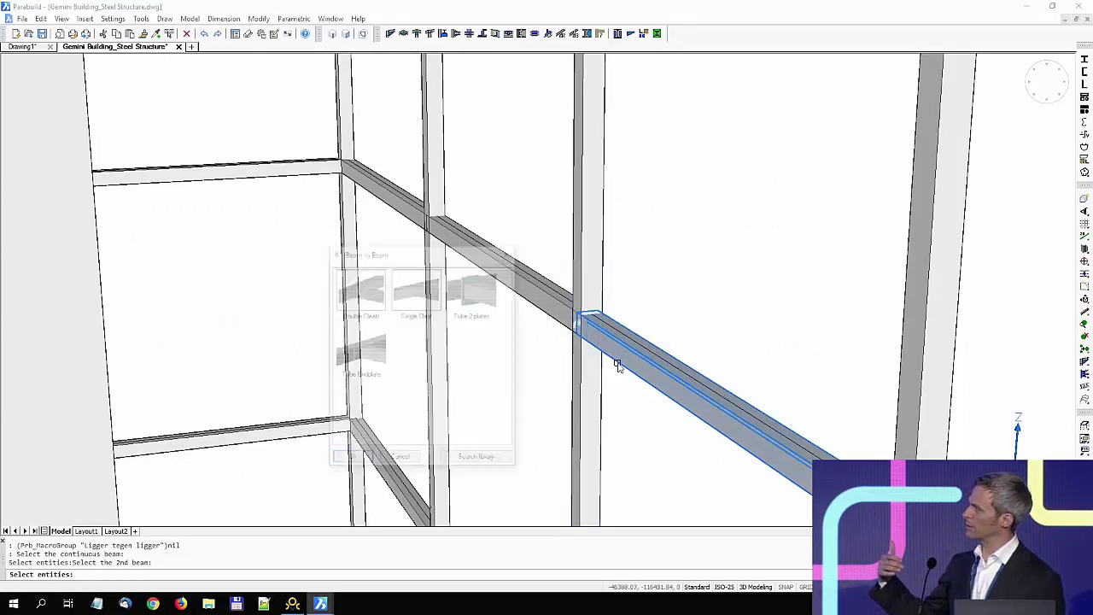
{"action": "double_click", "coordinate": [361, 301]}
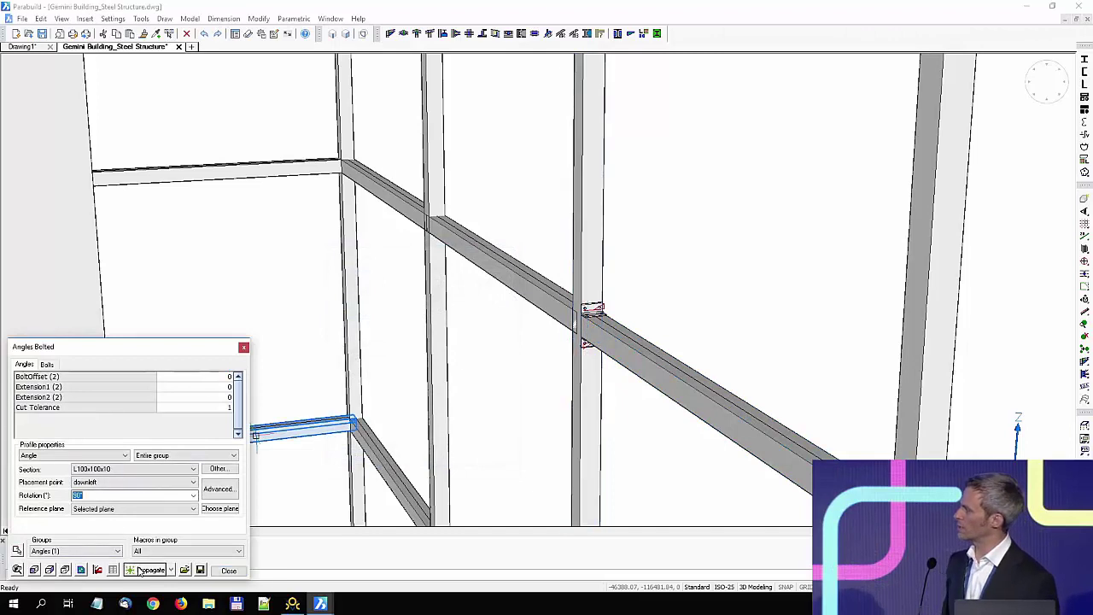
{"action": "left_click", "coordinate": [139, 570]}
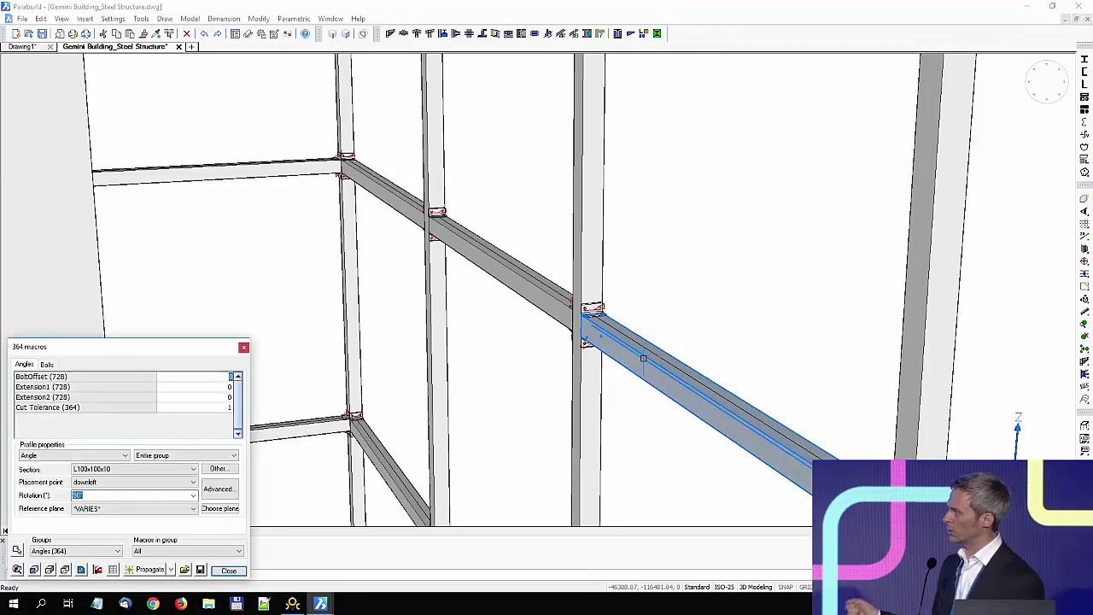
{"action": "key", "text": "Escape"}
Step: Add a Double Cleat connection where two roof beams cross near the braced corner bay, and propagate it to matching beam joints
{"action": "scroll", "coordinate": [641, 269], "scroll_direction": "down", "scroll_amount": 2}
{"action": "middle_click_drag", "start_coordinate": [691, 481], "coordinate": [583, 139]}
{"action": "middle_click_drag", "start_coordinate": [648, 508], "coordinate": [590, 54]}
{"action": "middle_click_drag", "start_coordinate": [595, 487], "coordinate": [606, 292]}
{"action": "scroll", "coordinate": [605, 292], "scroll_direction": "up", "scroll_amount": 3}
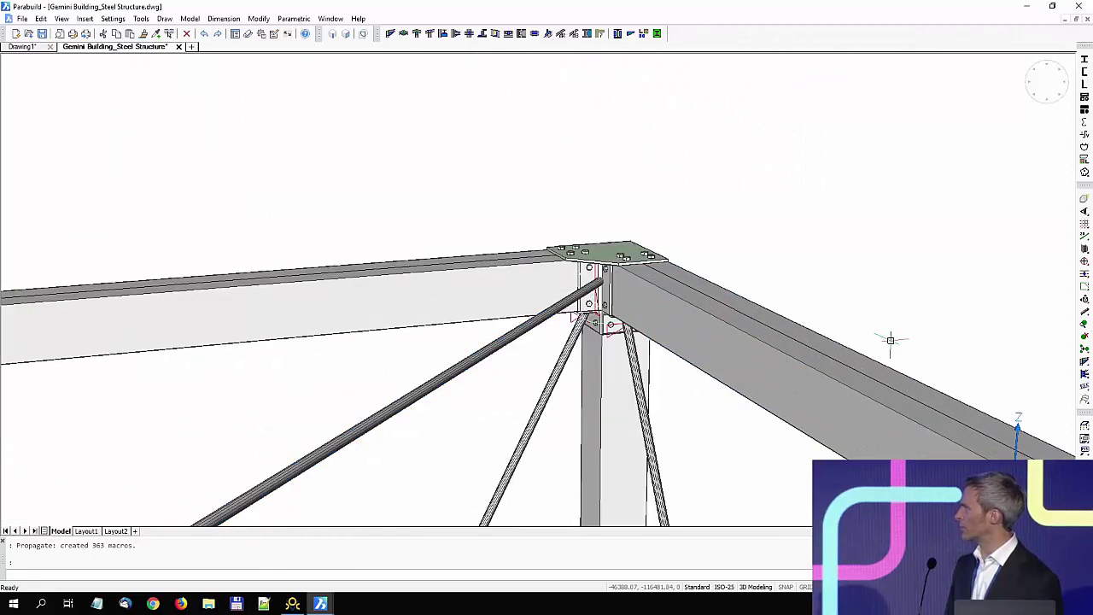
{"action": "scroll", "coordinate": [729, 249], "scroll_direction": "down", "scroll_amount": 3}
{"action": "middle_click_drag", "start_coordinate": [670, 371], "coordinate": [828, 236]}
{"action": "left_click", "coordinate": [523, 33]}
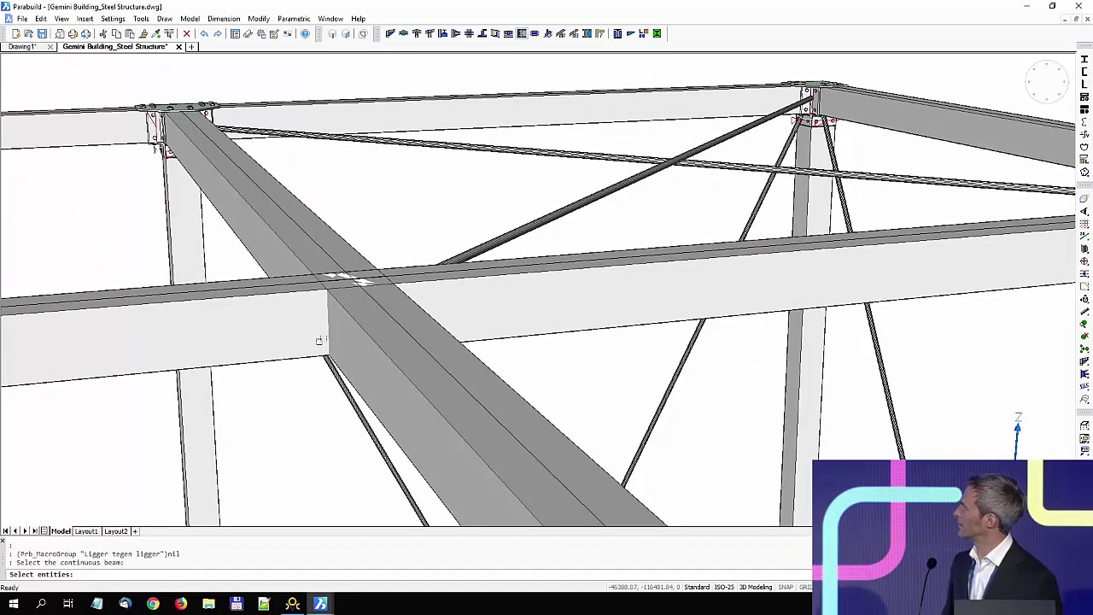
{"action": "left_click", "coordinate": [312, 355]}
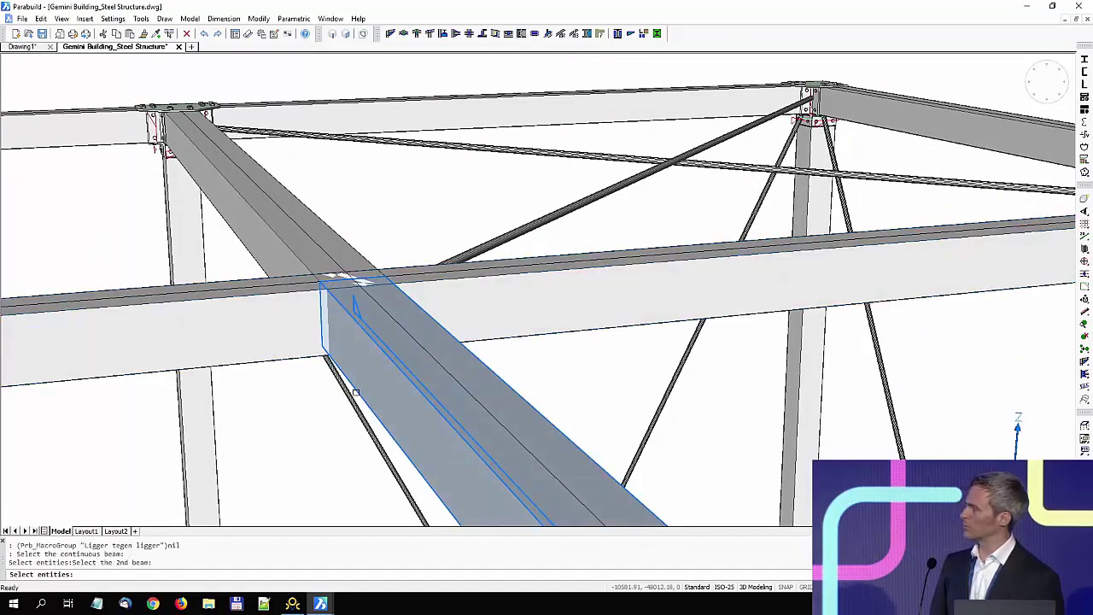
{"action": "left_click", "coordinate": [355, 393]}
{"action": "double_click", "coordinate": [332, 288]}
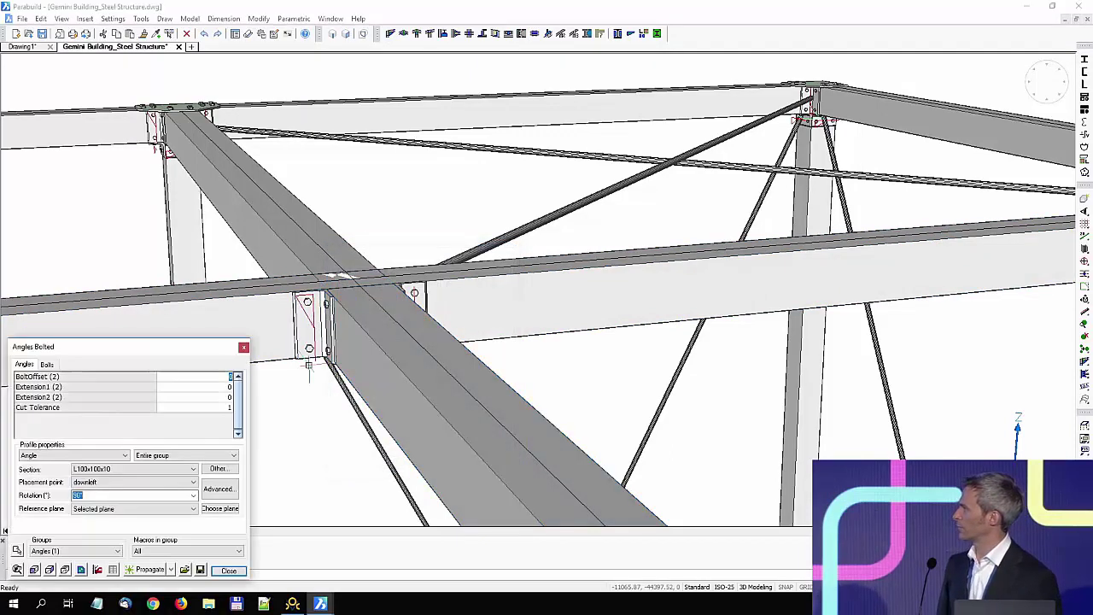
{"action": "left_click", "coordinate": [147, 570]}
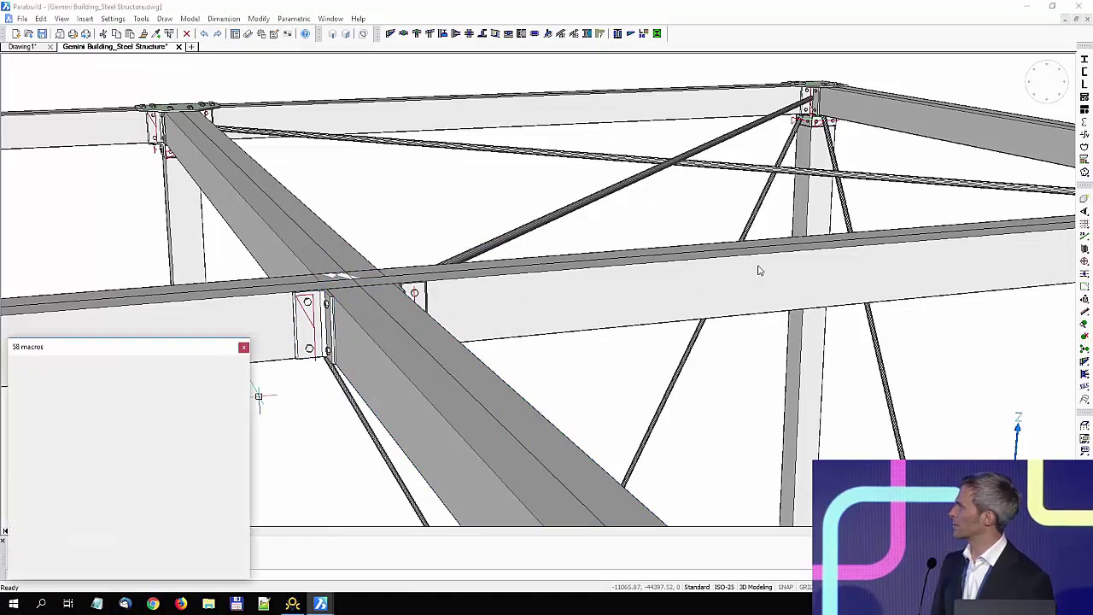
{"action": "key", "text": "Escape"}
Step: Add a Gusset for Rod with Turnbuckle between the corner column's head and the horizontal roof windbracing rod
{"action": "middle_click_drag", "start_coordinate": [850, 139], "coordinate": [742, 329], "text": "shift"}
{"action": "left_click", "coordinate": [1084, 376]}
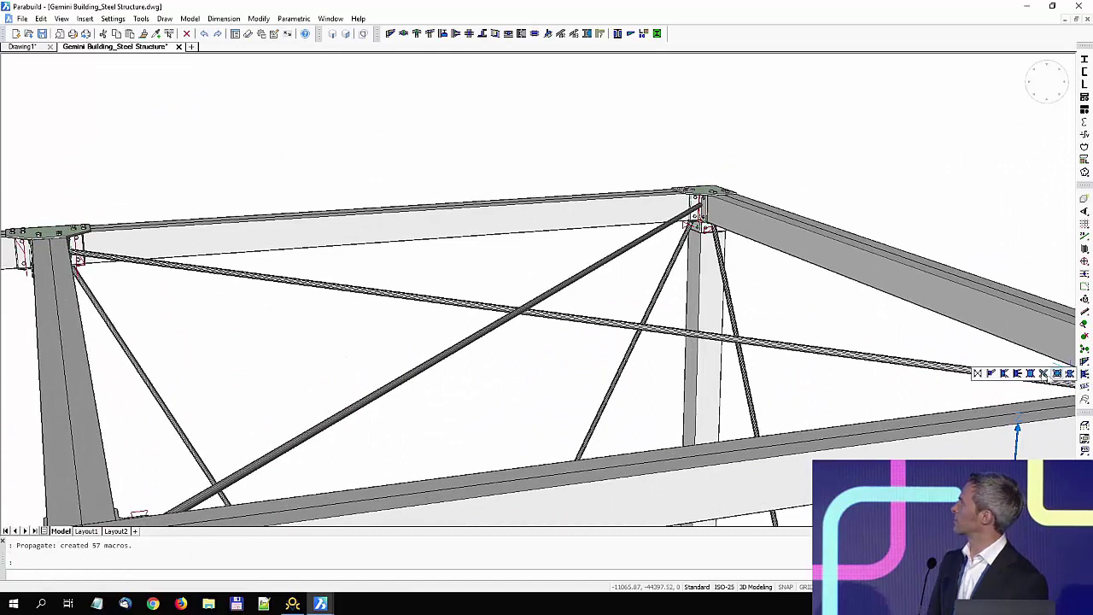
{"action": "left_click", "coordinate": [993, 374]}
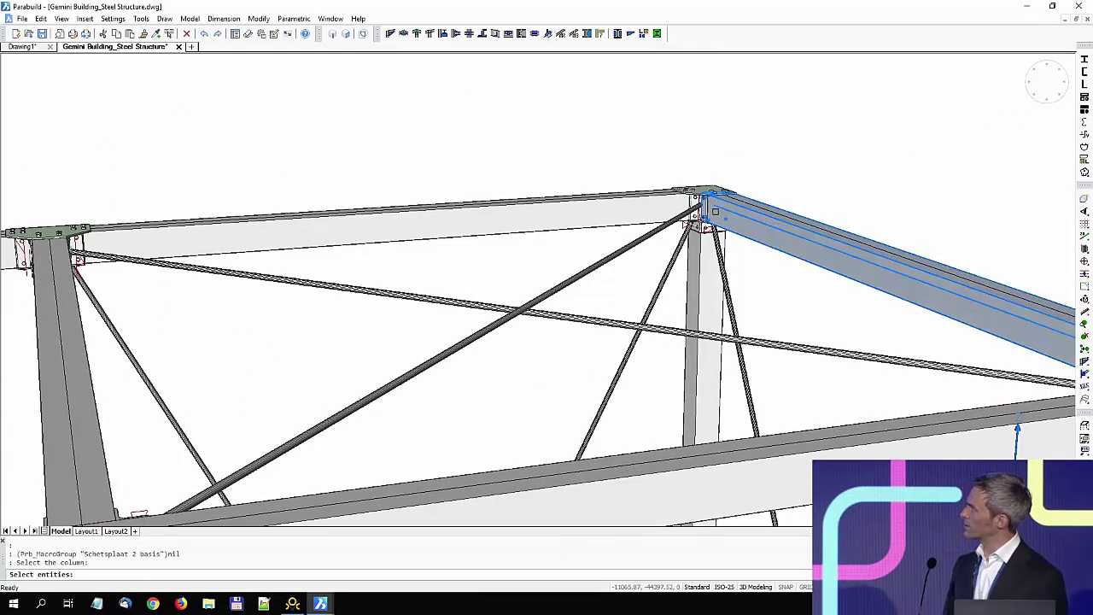
{"action": "scroll", "coordinate": [751, 213], "scroll_direction": "up", "scroll_amount": 5}
{"action": "left_click", "coordinate": [680, 217]}
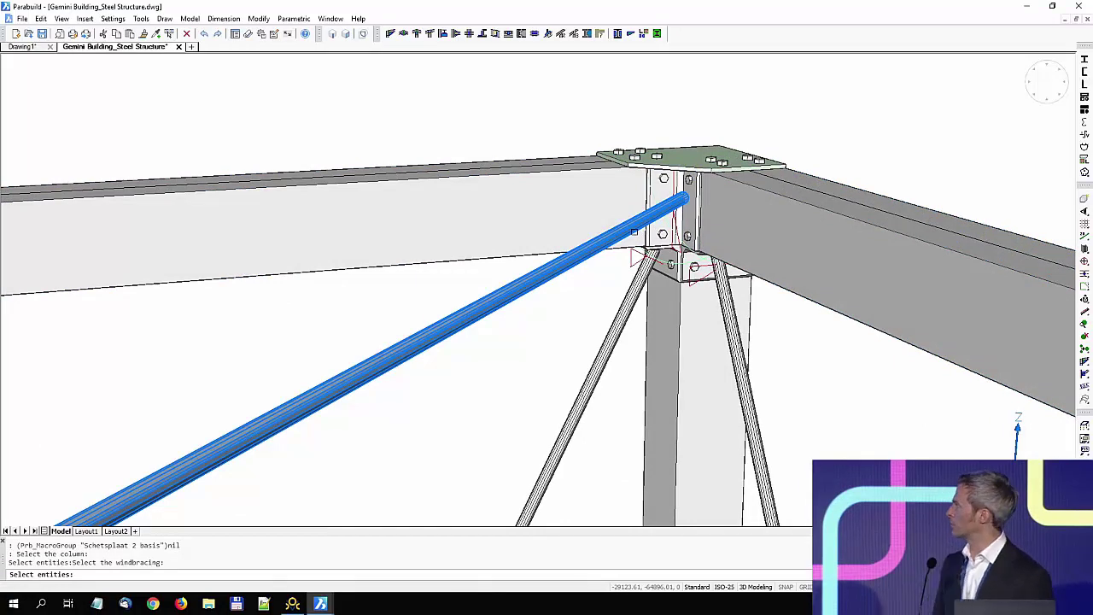
{"action": "left_click", "coordinate": [634, 232]}
{"action": "double_click", "coordinate": [359, 291]}
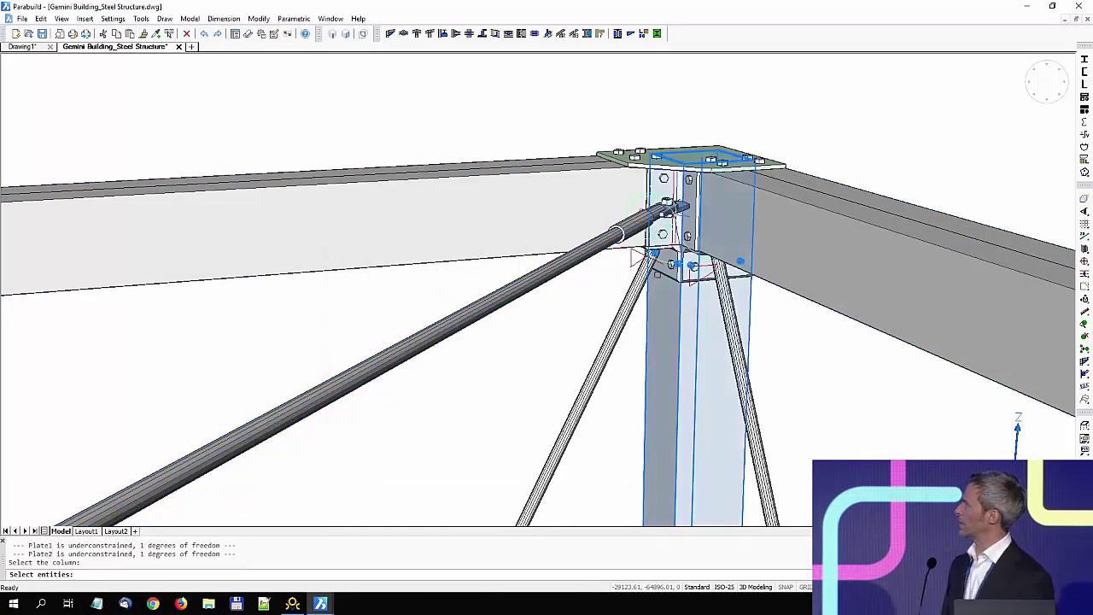
Step: Add the same turnbuckle gusset between the corner column and the adjacent wall windbracing rod
{"action": "left_click", "coordinate": [658, 273]}
{"action": "left_click", "coordinate": [633, 295]}
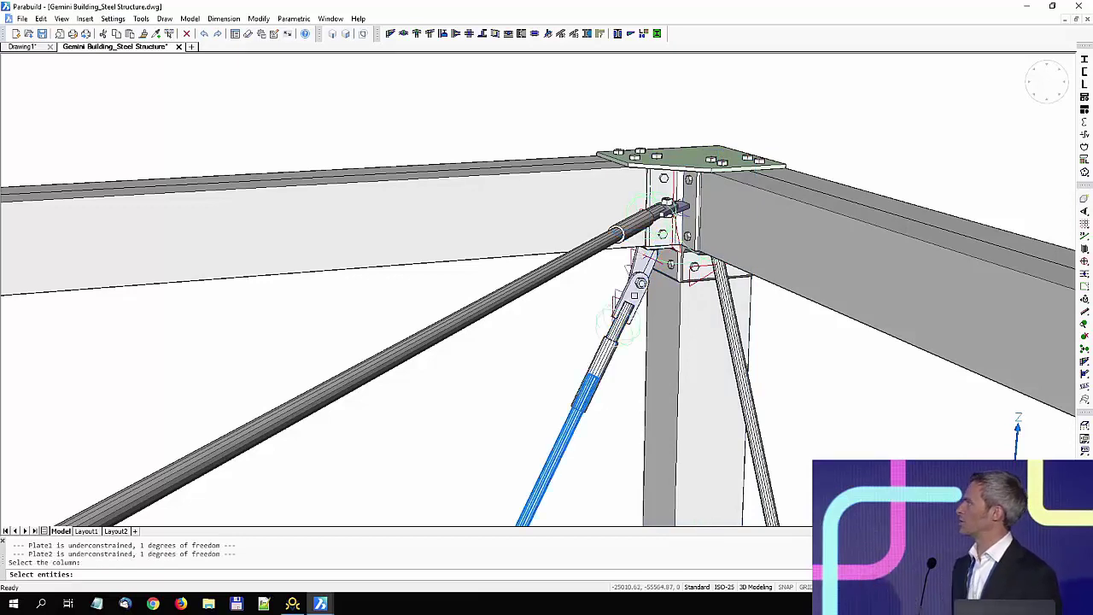
{"action": "left_click", "coordinate": [627, 299]}
{"action": "key", "text": "Return"}
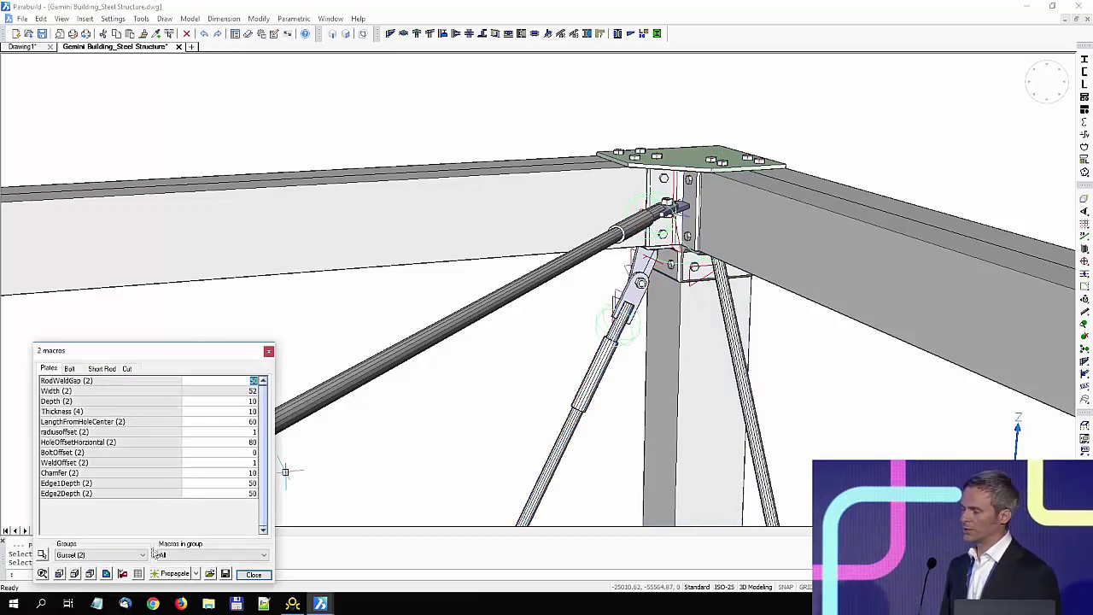
Step: Propagate both turnbuckle gusset connections to the matching windbracing ends across the model
{"action": "key", "text": "Escape"}
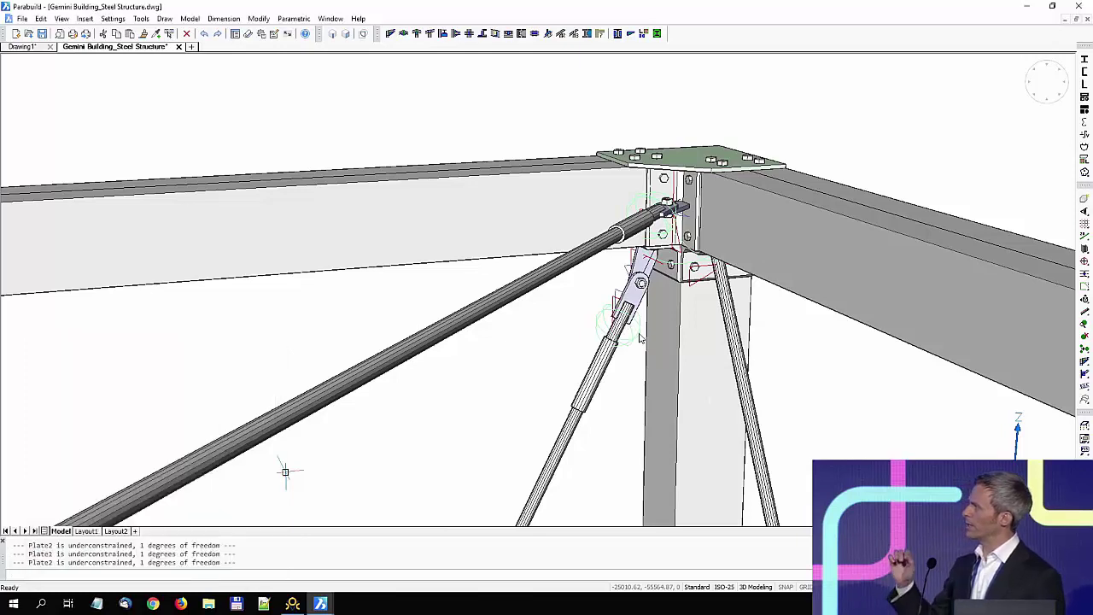
{"action": "double_click", "coordinate": [639, 338]}
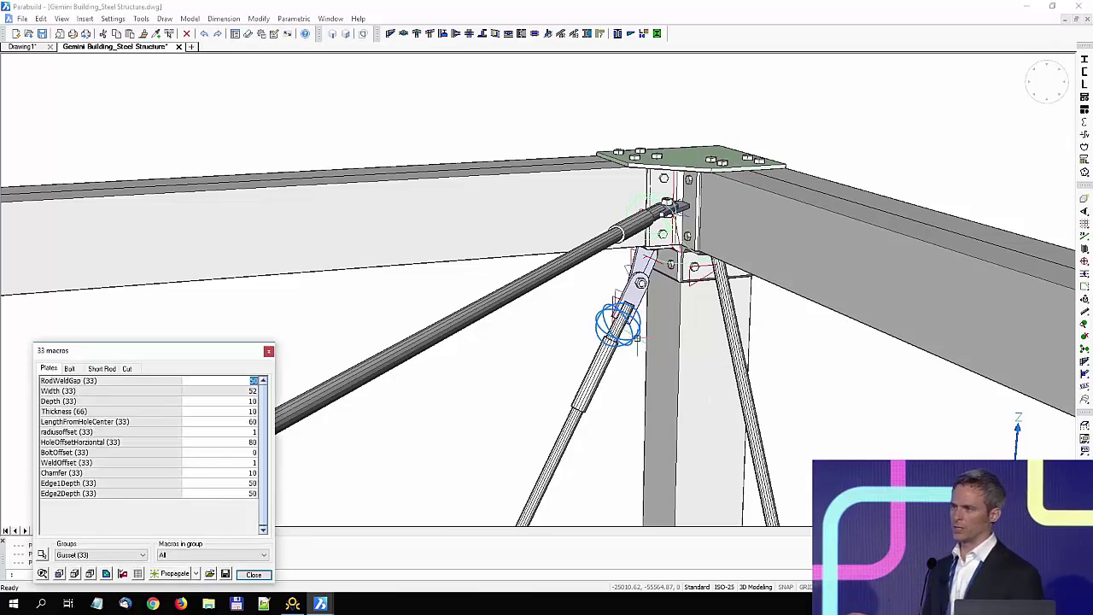
{"action": "key", "text": "Escape"}
Step: Propagate the wall windbracing's turnbuckle gusset on its own to the remaining matching rod ends
{"action": "double_click", "coordinate": [634, 333]}
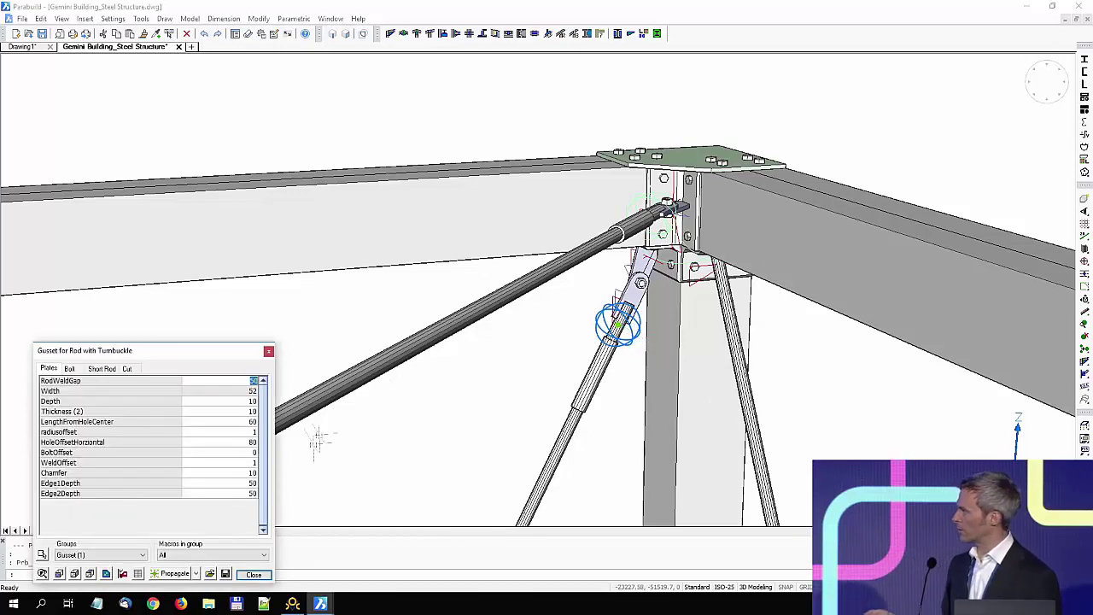
{"action": "left_click", "coordinate": [163, 572]}
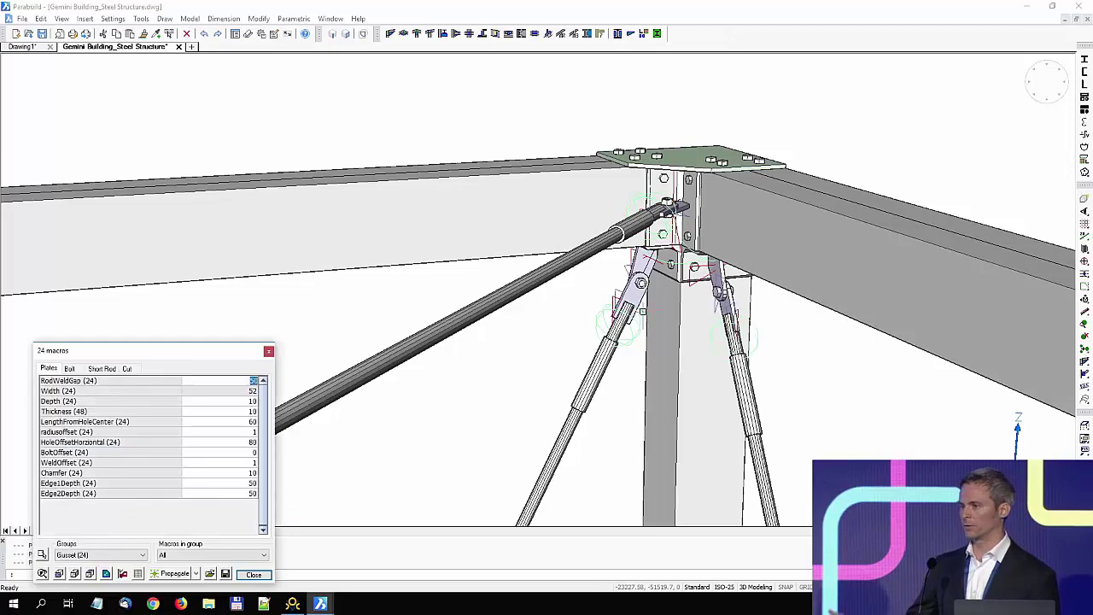
{"action": "key", "text": "Escape"}
Step: Open the visibility manager and set the level of detail display to Show only LOD 200
{"action": "scroll", "coordinate": [733, 227], "scroll_direction": "down", "scroll_amount": 6}
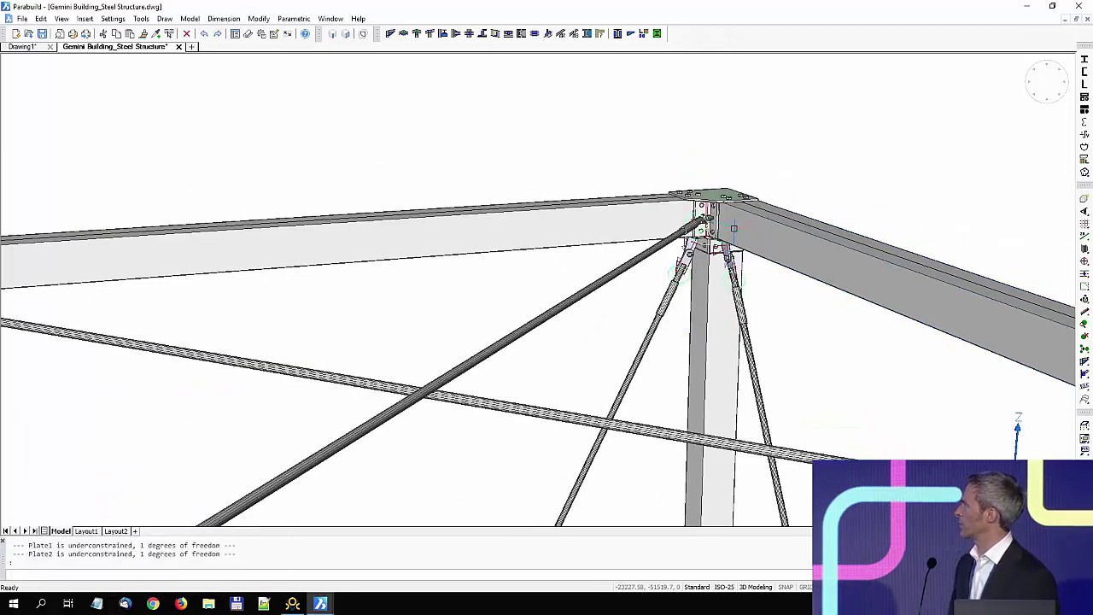
{"action": "middle_click_drag", "start_coordinate": [693, 246], "coordinate": [523, 273], "text": "shift"}
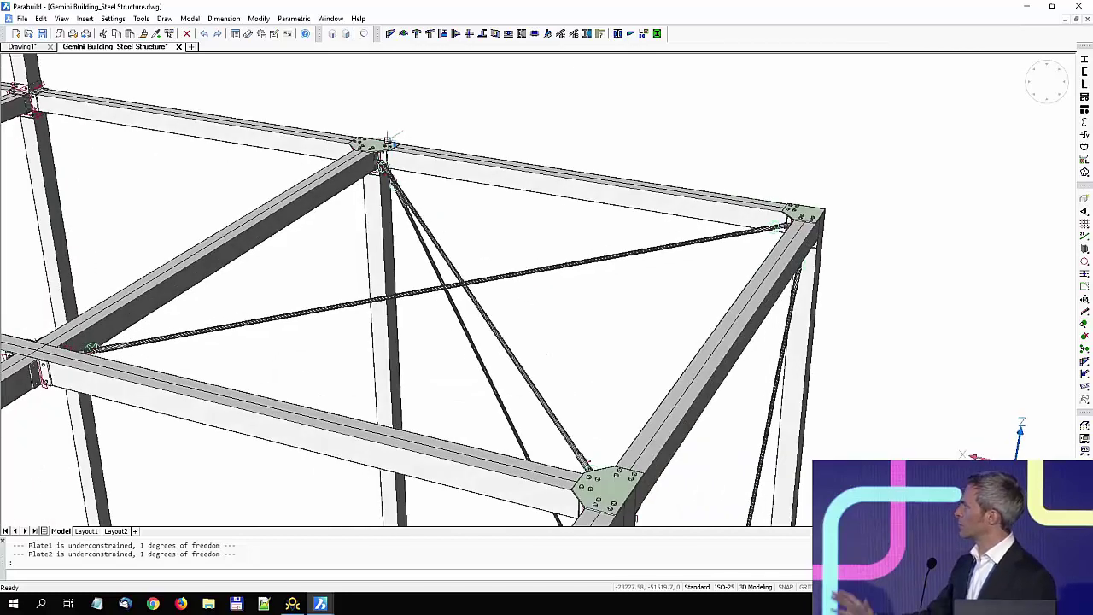
{"action": "scroll", "coordinate": [393, 158], "scroll_direction": "up", "scroll_amount": 5}
{"action": "scroll", "coordinate": [402, 160], "scroll_direction": "down", "scroll_amount": 6}
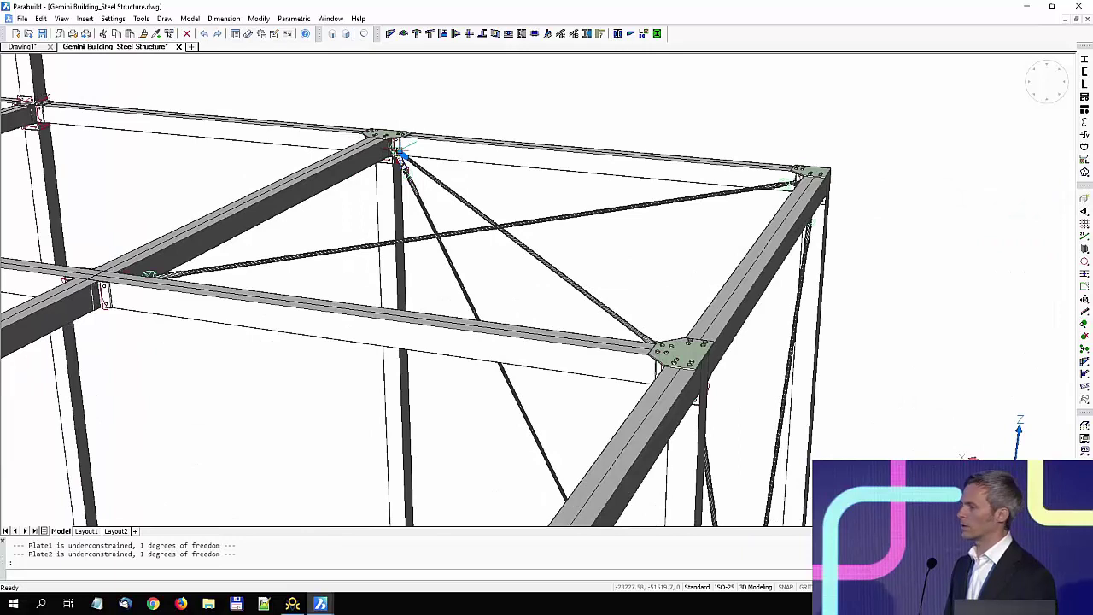
{"action": "mouse_move", "coordinate": [399, 155]}
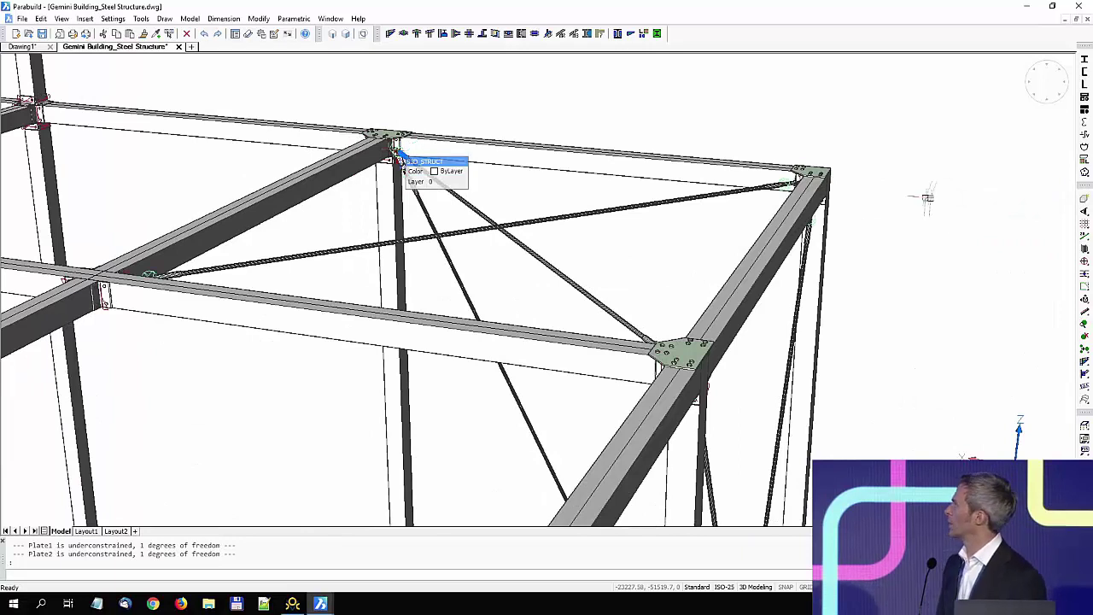
{"action": "left_click", "coordinate": [1085, 224]}
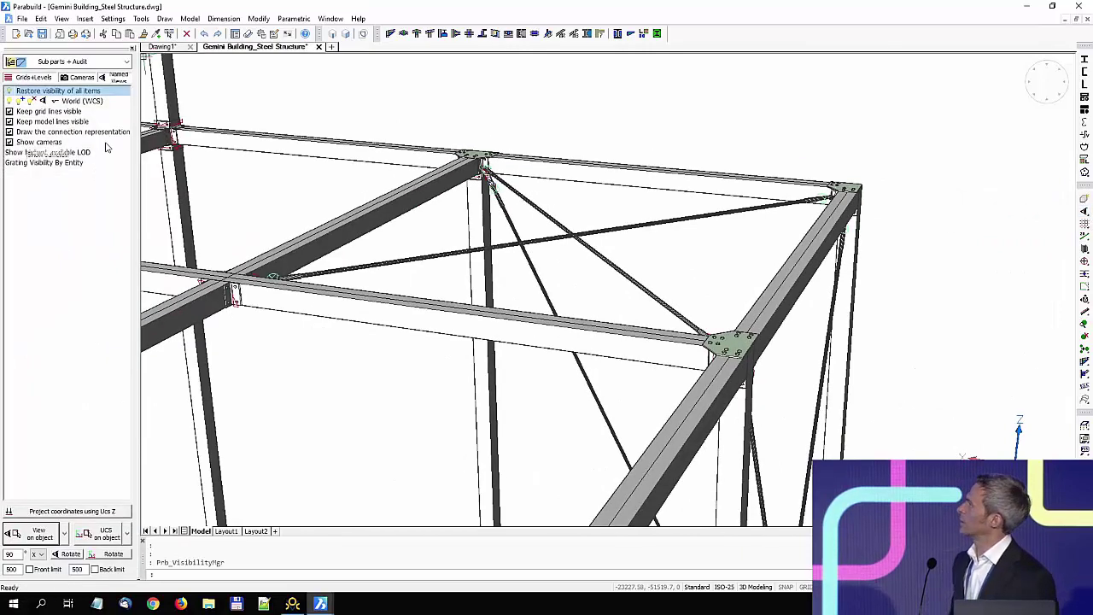
{"action": "left_click", "coordinate": [106, 155]}
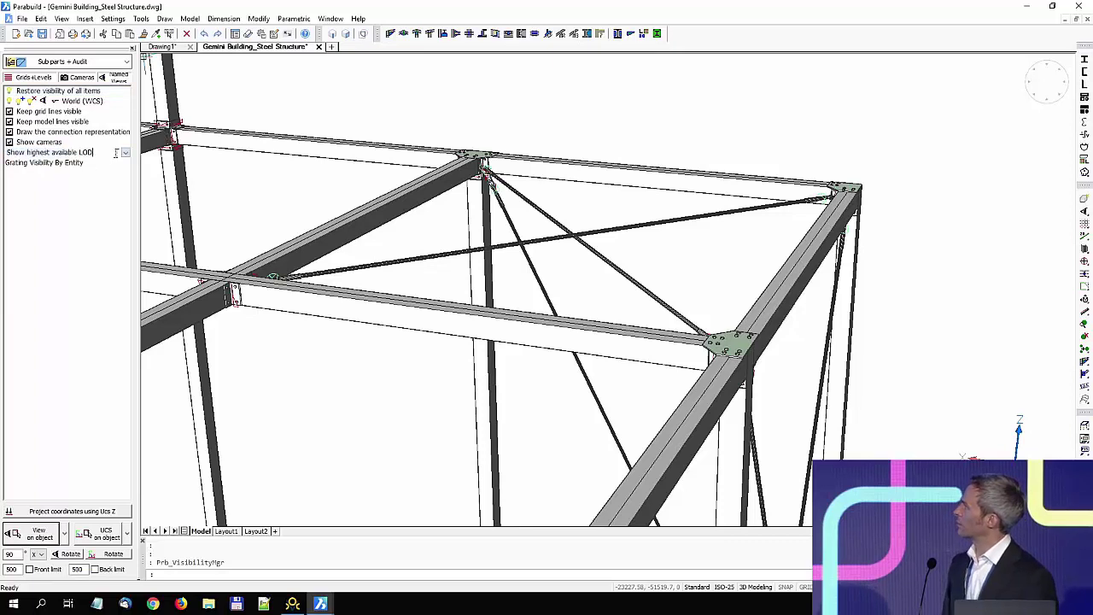
{"action": "left_click", "coordinate": [125, 154]}
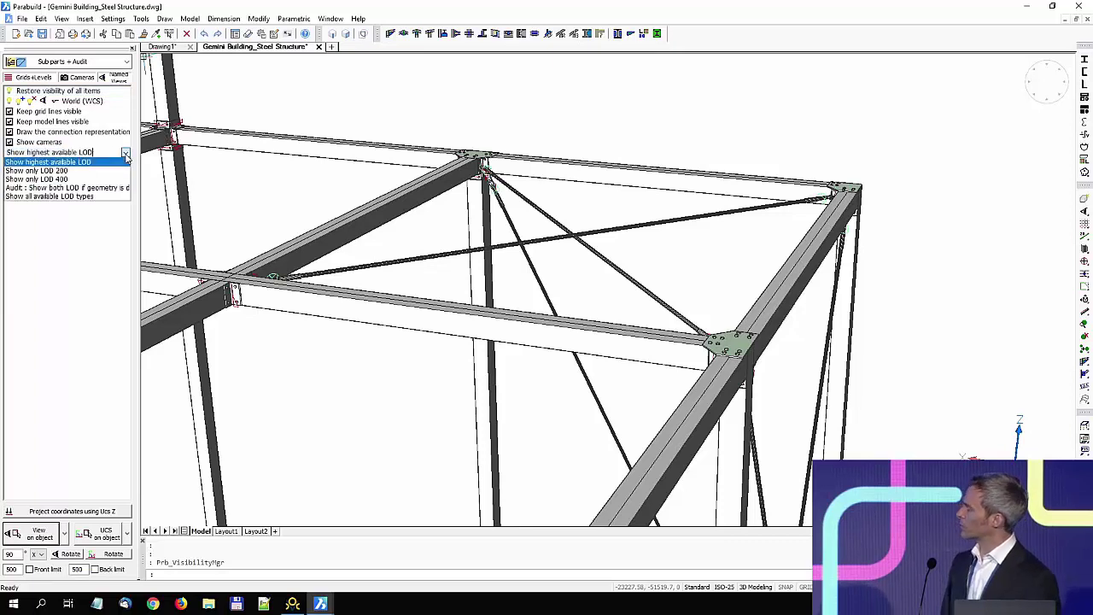
{"action": "left_click", "coordinate": [109, 173]}
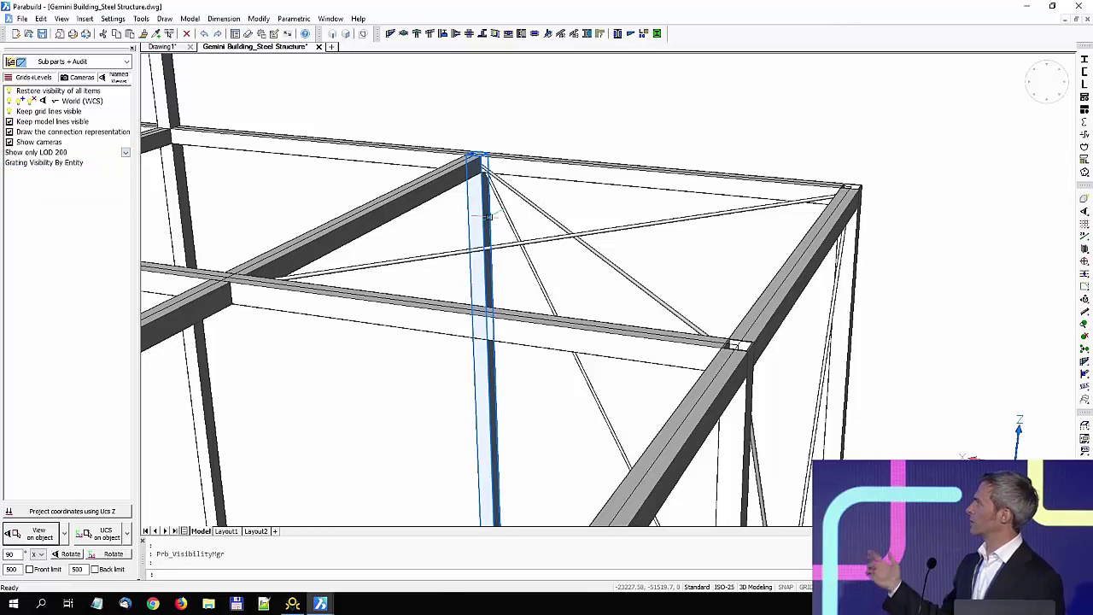
{"action": "scroll", "coordinate": [576, 213], "scroll_direction": "down", "scroll_amount": 2}
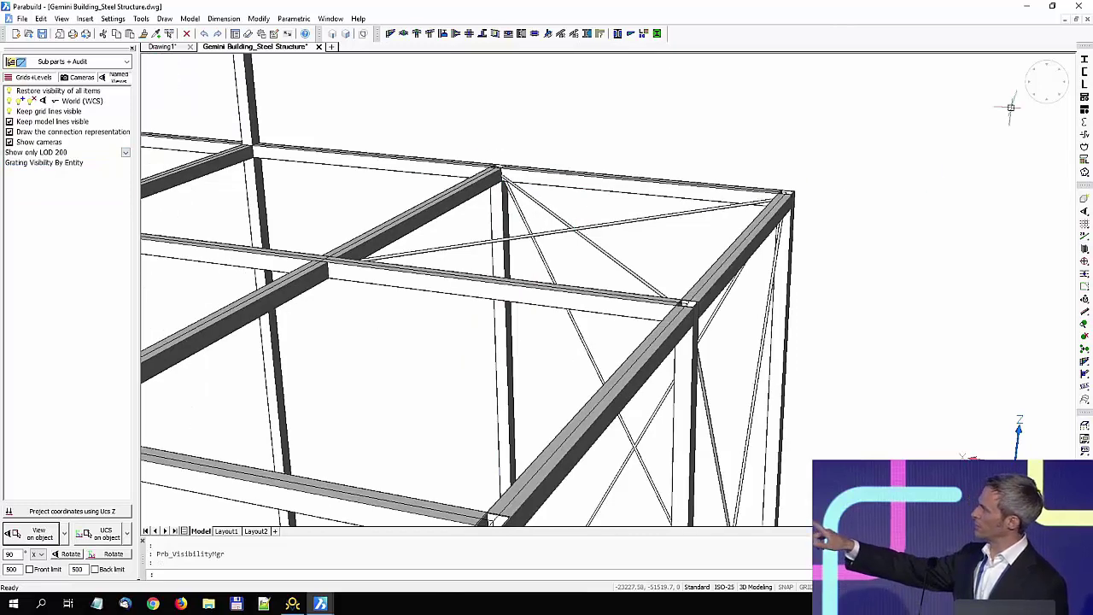
Step: Move the half of the steel structure on one side of the central column line 2000 sideways, away from the other half
{"action": "left_click", "coordinate": [1029, 85]}
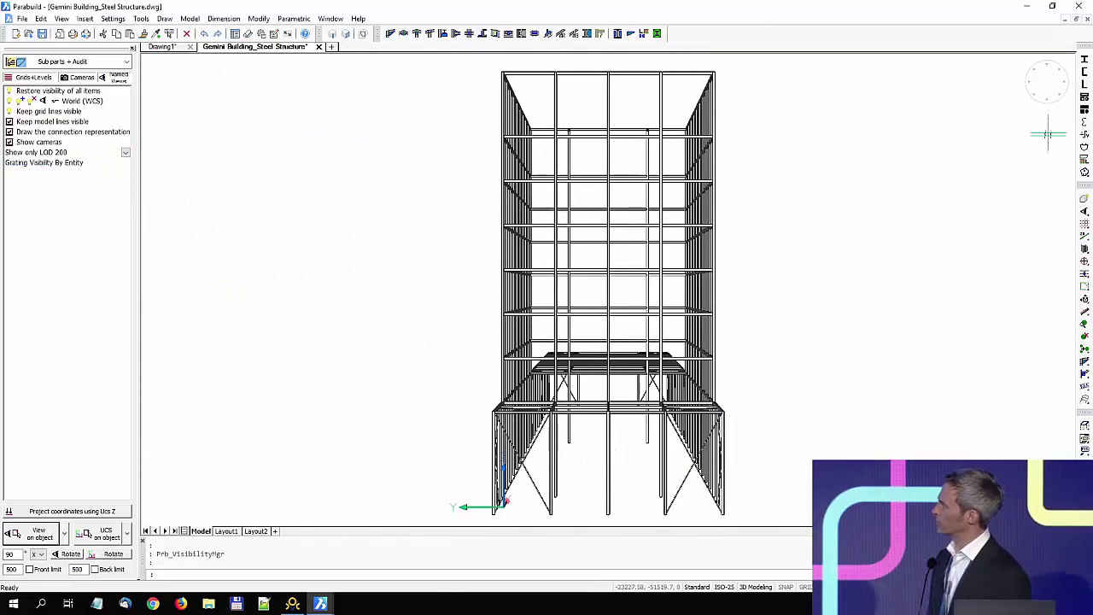
{"action": "left_click", "coordinate": [1057, 95]}
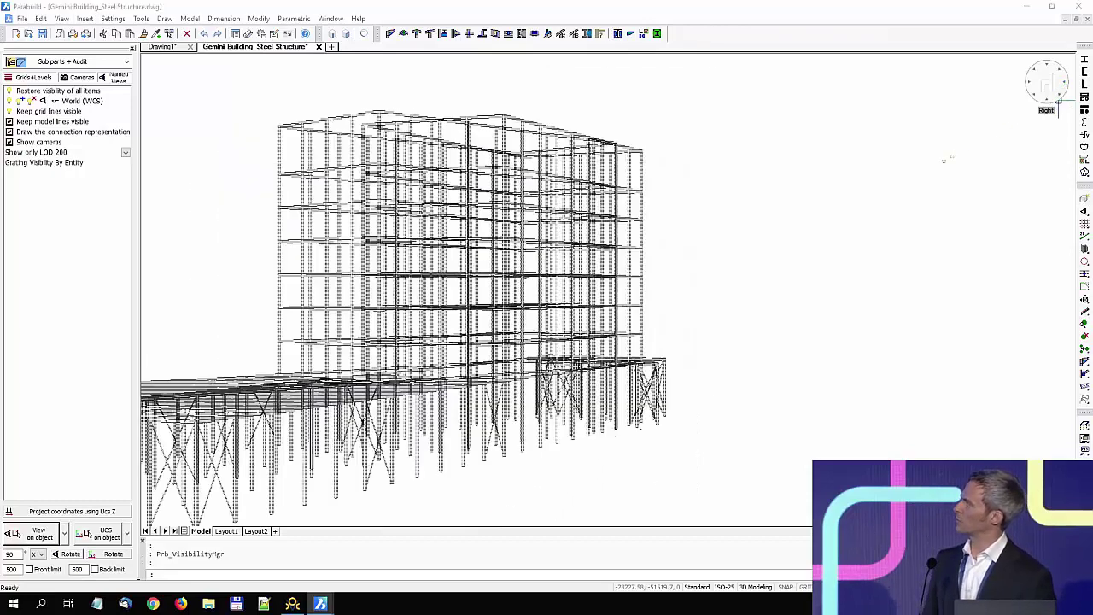
{"action": "key", "text": "Return"}
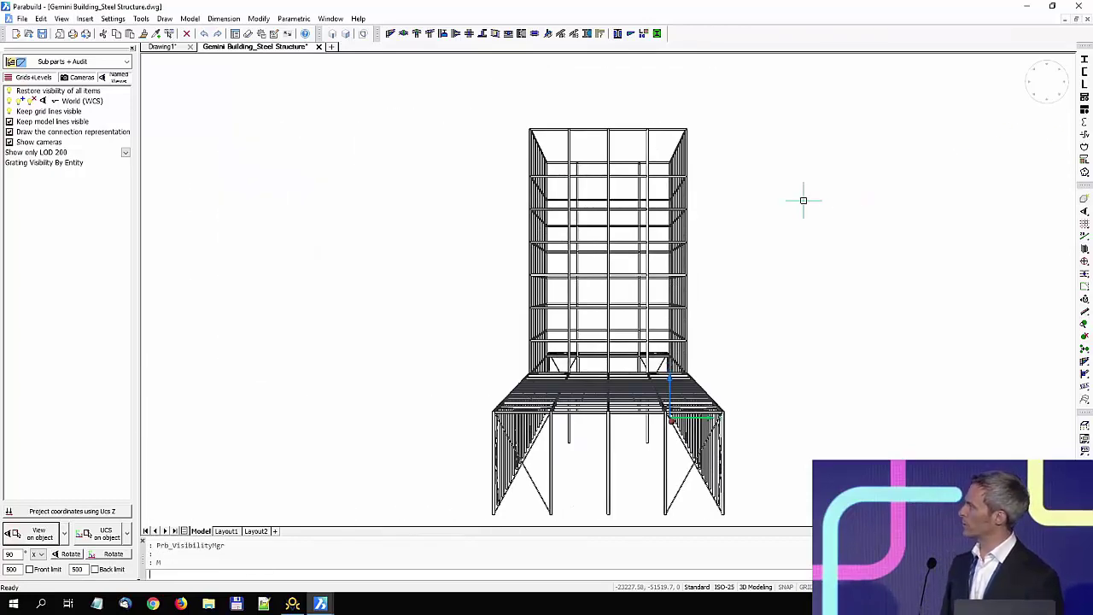
{"action": "left_click", "coordinate": [592, 105]}
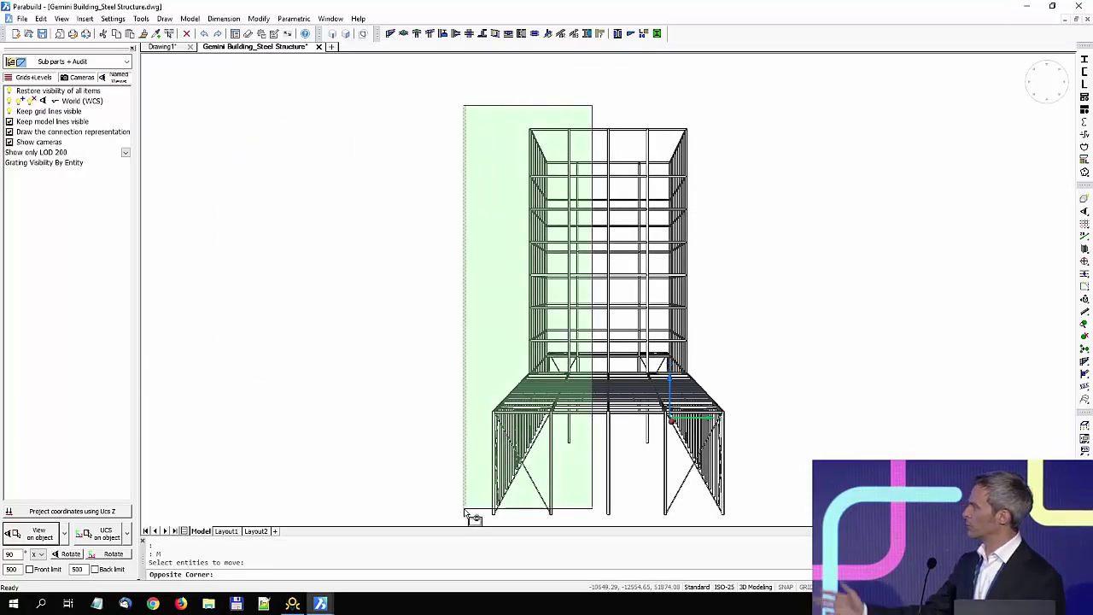
{"action": "left_click", "coordinate": [466, 461]}
{"action": "key", "text": "Return"}
{"action": "left_click", "coordinate": [478, 347]}
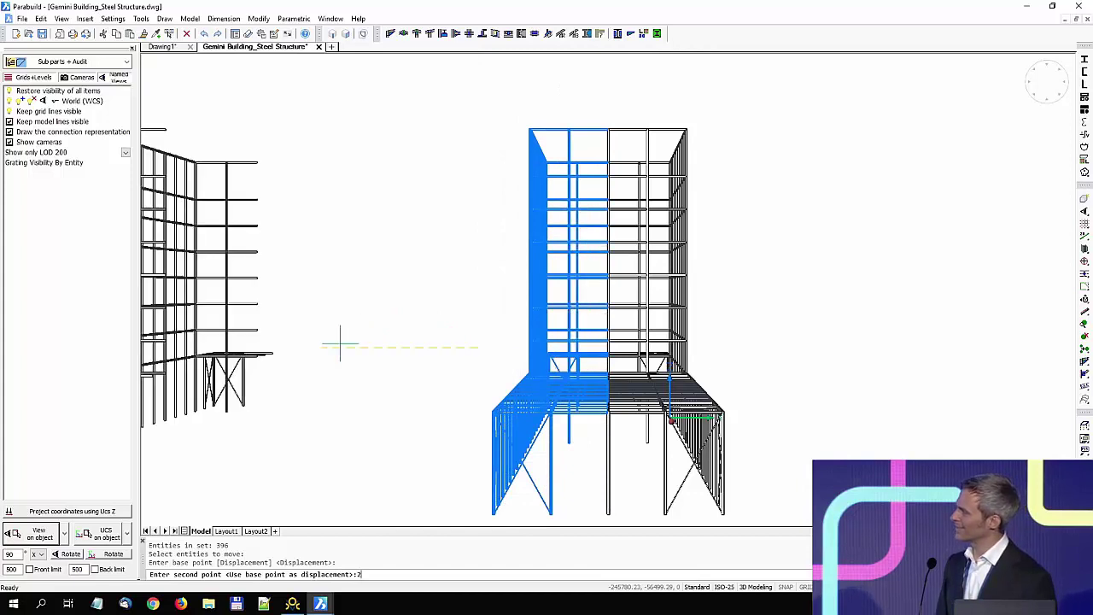
{"action": "key", "text": "Return"}
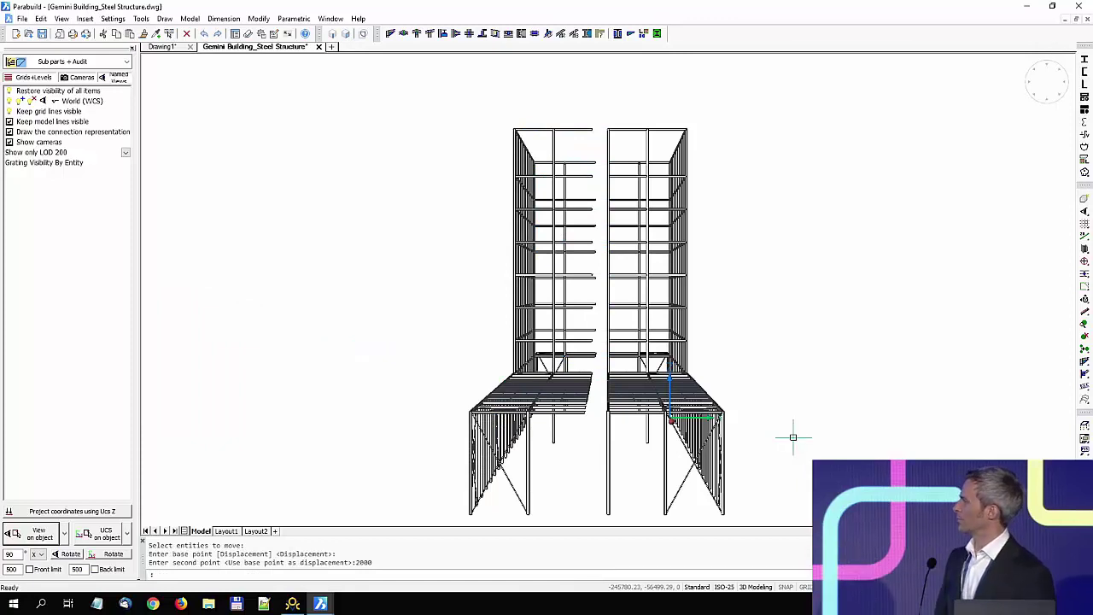
Step: Set the level of detail display to Show only LOD 400 and inspect the beam connections along the central beam line
{"action": "scroll", "coordinate": [610, 414], "scroll_direction": "up", "scroll_amount": 3}
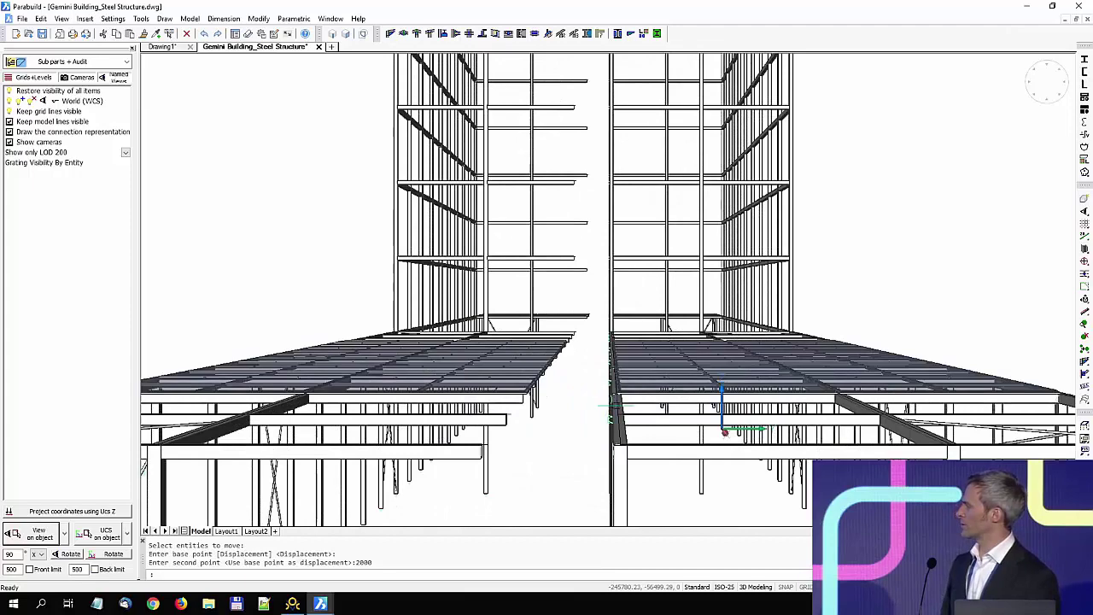
{"action": "middle_click_drag", "start_coordinate": [628, 413], "coordinate": [367, 249], "text": "shift"}
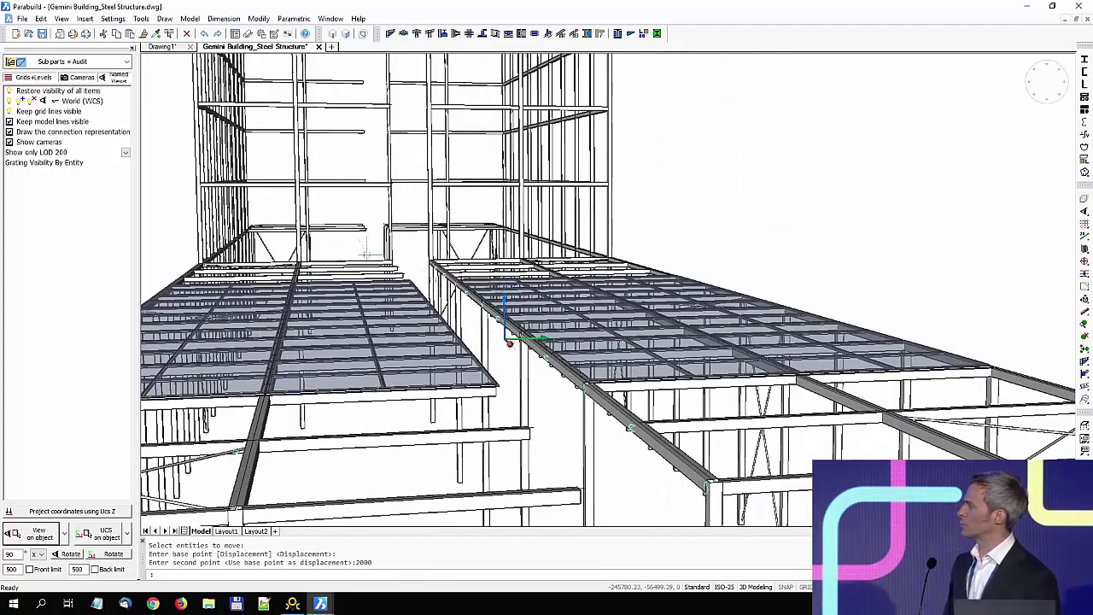
{"action": "left_click", "coordinate": [125, 155]}
{"action": "left_click", "coordinate": [57, 181]}
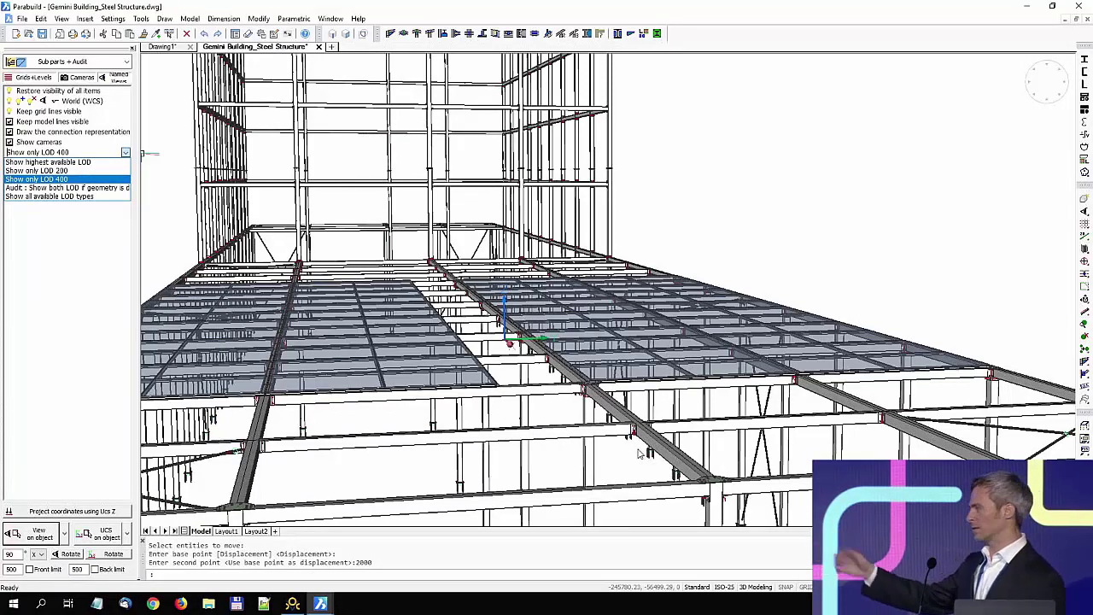
{"action": "key", "text": "Escape"}
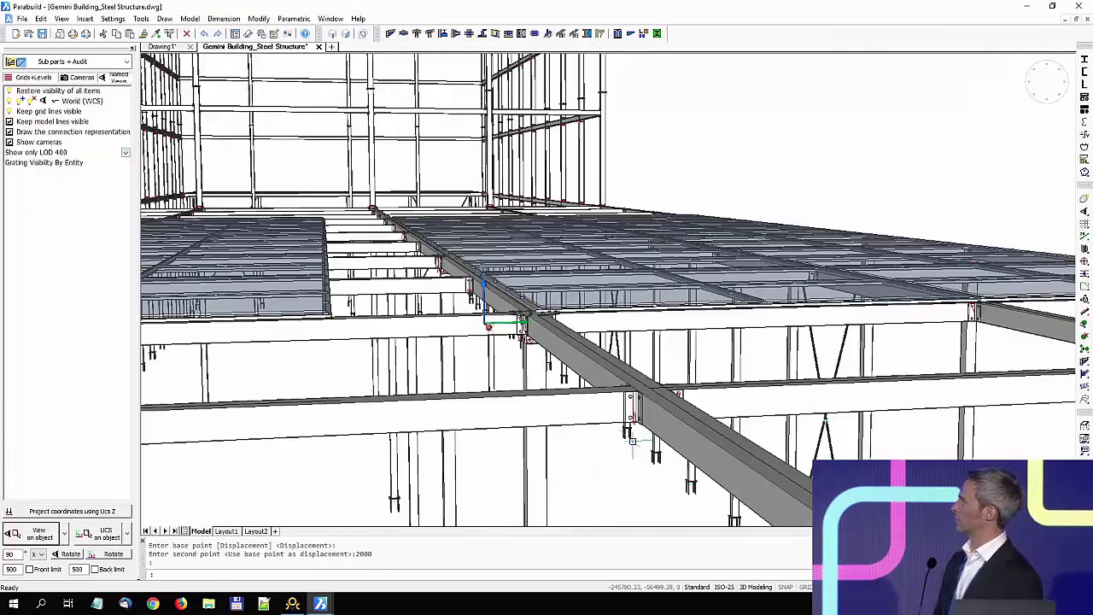
{"action": "middle_click_drag", "start_coordinate": [657, 416], "coordinate": [676, 427], "text": "shift"}
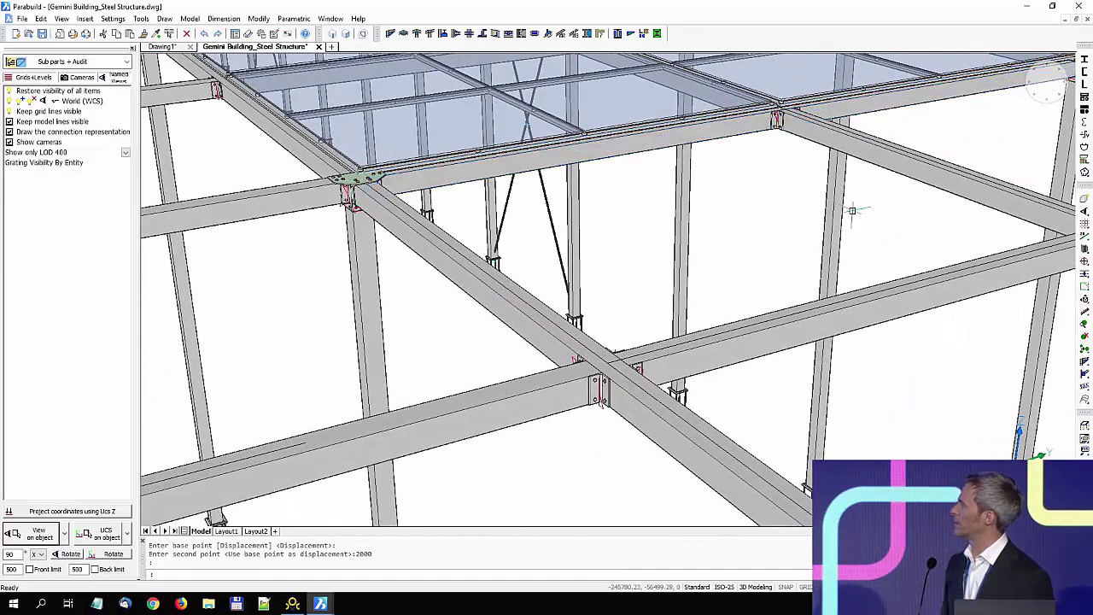
Step: Insert the free-standing staircase from the Frame macro library beside a column's base plate at the foot of the building
{"action": "scroll", "coordinate": [852, 210], "scroll_direction": "down", "scroll_amount": 2}
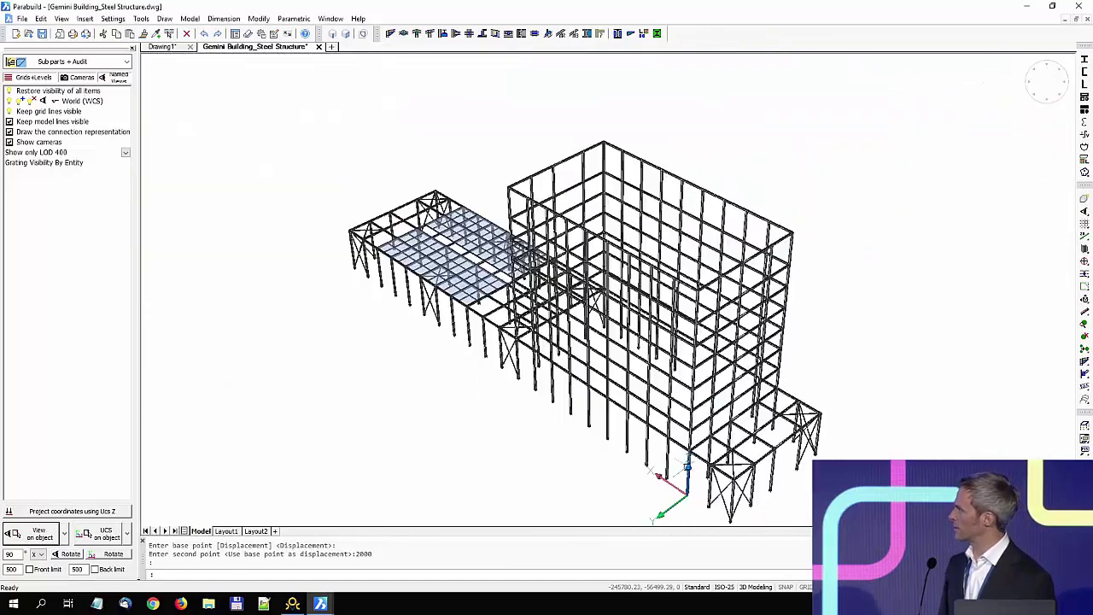
{"action": "scroll", "coordinate": [682, 504], "scroll_direction": "up", "scroll_amount": 6}
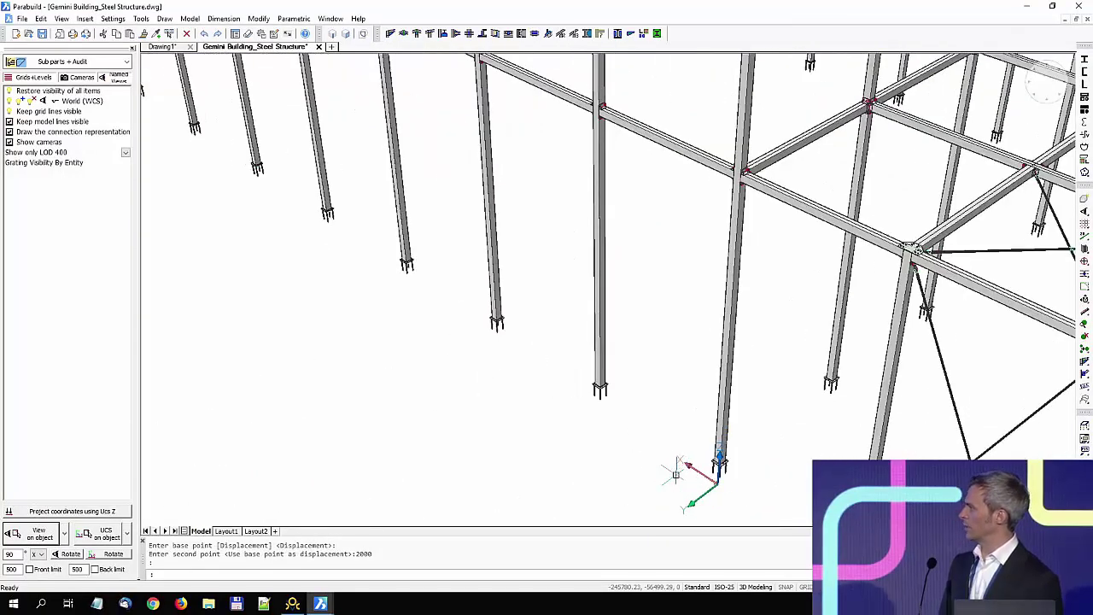
{"action": "left_click", "coordinate": [1086, 405]}
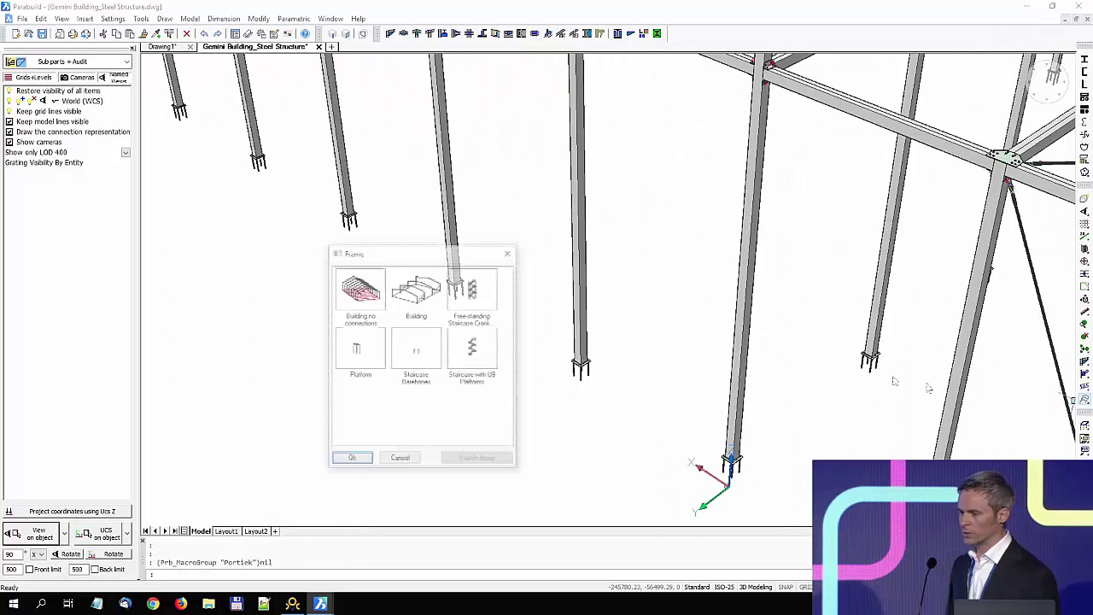
{"action": "double_click", "coordinate": [494, 290]}
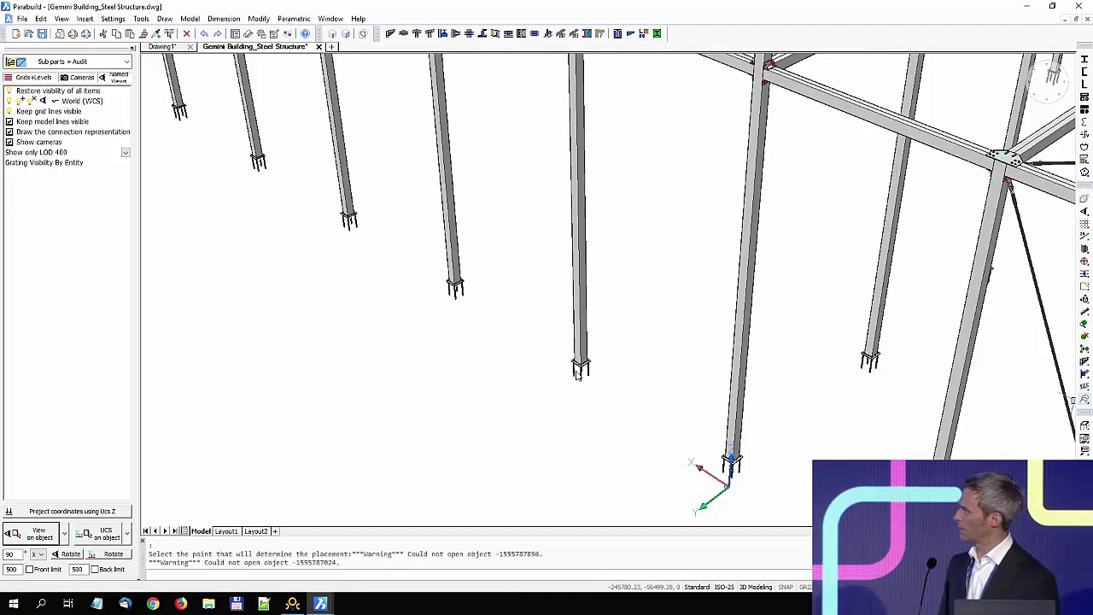
{"action": "scroll", "coordinate": [577, 369], "scroll_direction": "up", "scroll_amount": 6}
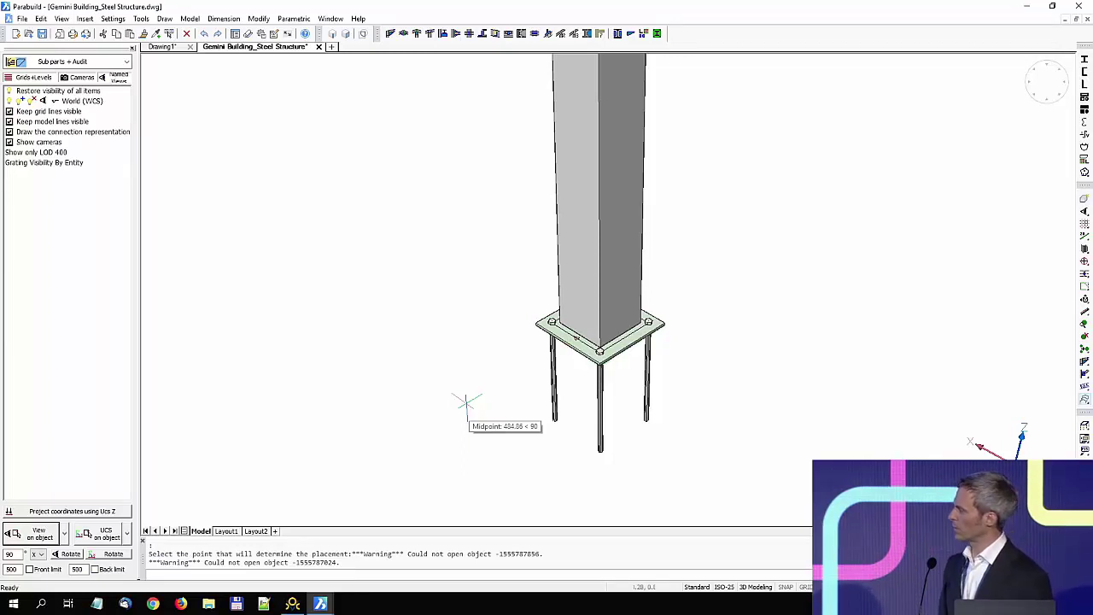
{"action": "left_click", "coordinate": [467, 401]}
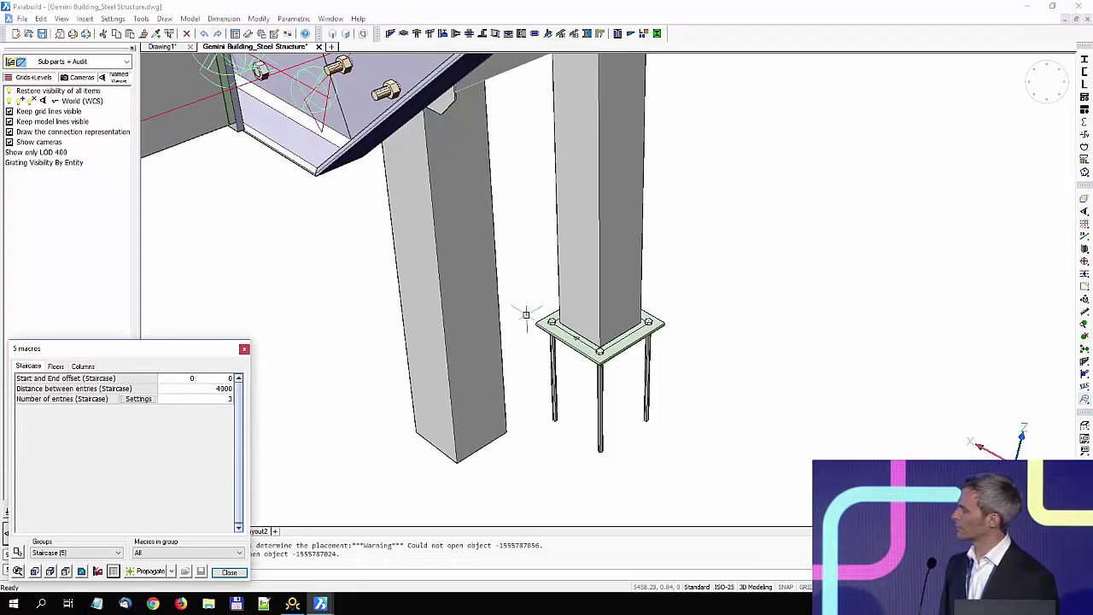
Step: Stretch the staircase outward by 700 using its reference handle near the lowest flight
{"action": "scroll", "coordinate": [542, 276], "scroll_direction": "down", "scroll_amount": 4}
{"action": "middle_click_drag", "start_coordinate": [499, 399], "coordinate": [538, 308]}
{"action": "middle_click_drag", "start_coordinate": [415, 468], "coordinate": [486, 368], "text": "shift"}
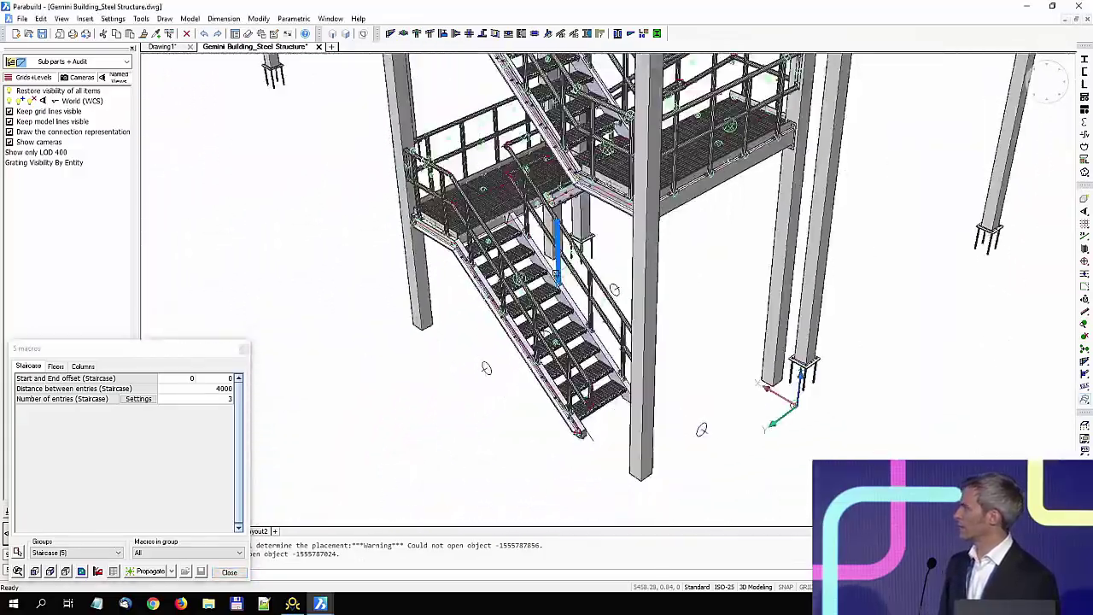
{"action": "left_click", "coordinate": [485, 368]}
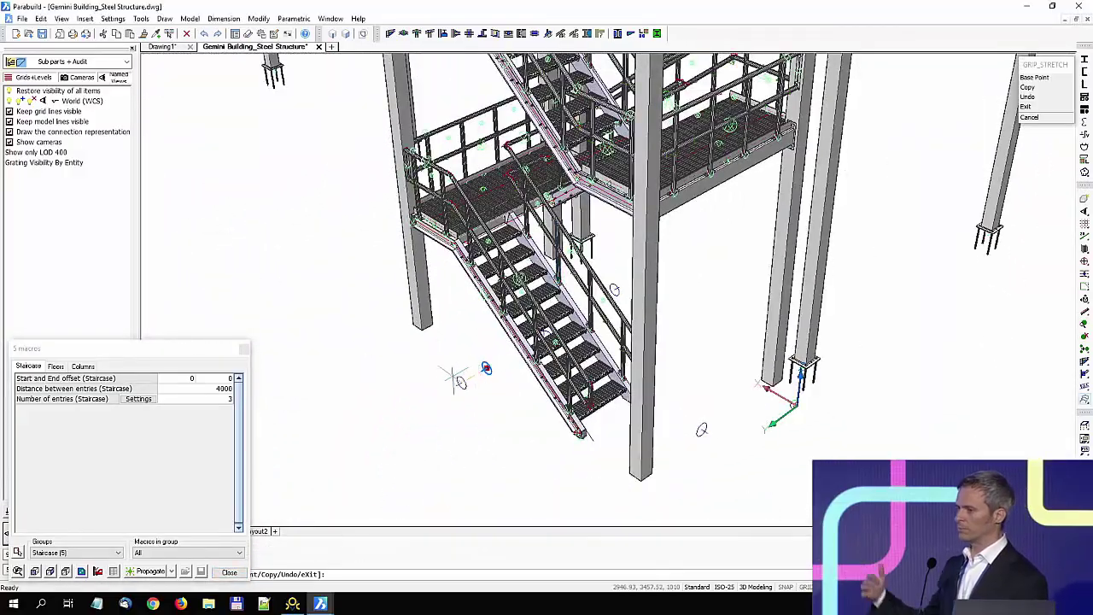
{"action": "type", "text": "700"}
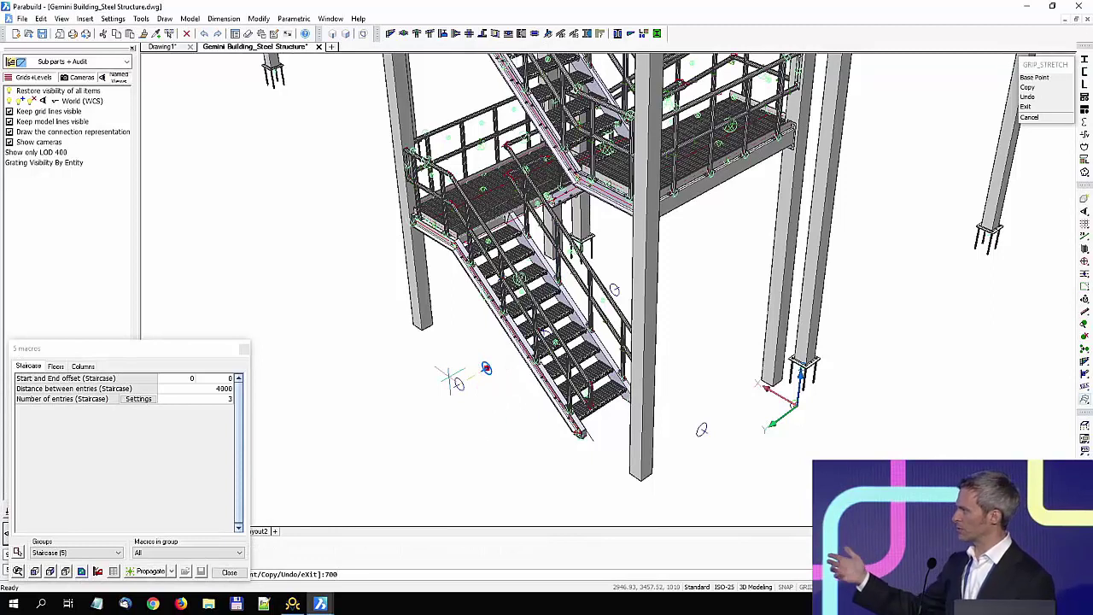
{"action": "key", "text": "Return"}
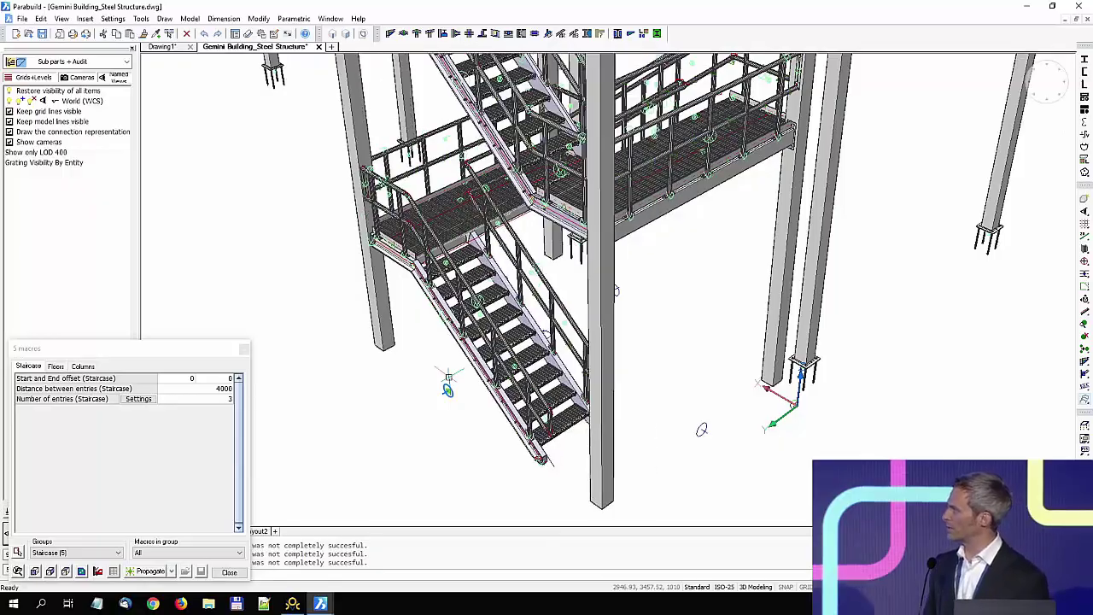
{"action": "key", "text": "Escape"}
Step: Examine the staircase's upper flights, landing grating and railings from close up
{"action": "middle_click_drag", "start_coordinate": [551, 316], "coordinate": [495, 415]}
{"action": "middle_click_drag", "start_coordinate": [611, 266], "coordinate": [553, 408]}
{"action": "middle_click_drag", "start_coordinate": [547, 159], "coordinate": [388, 331]}
{"action": "scroll", "coordinate": [551, 246], "scroll_direction": "up", "scroll_amount": 1}
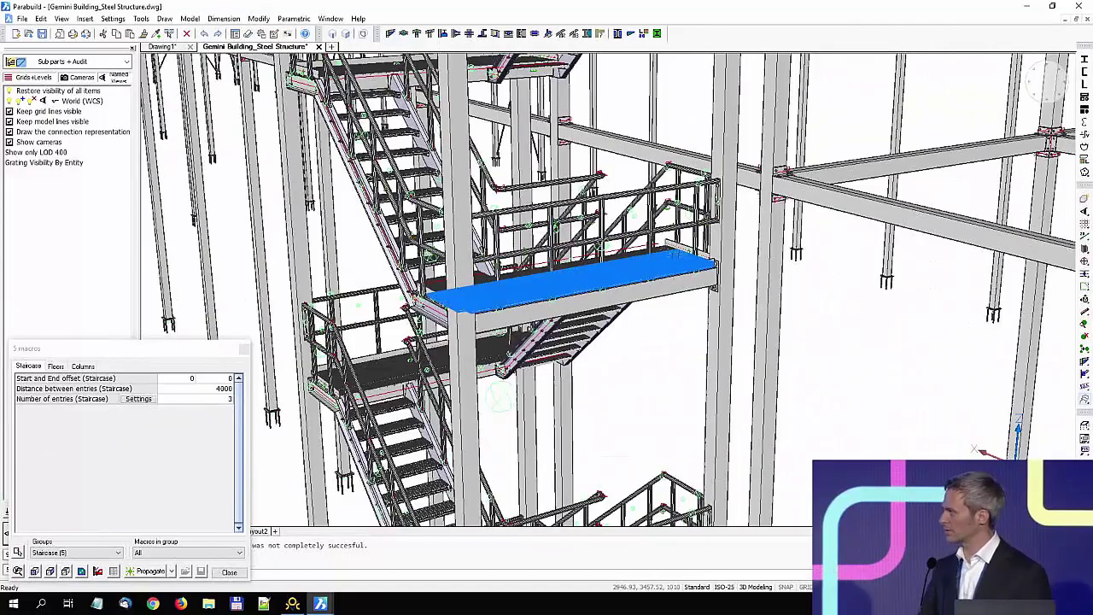
{"action": "scroll", "coordinate": [676, 250], "scroll_direction": "up", "scroll_amount": 3}
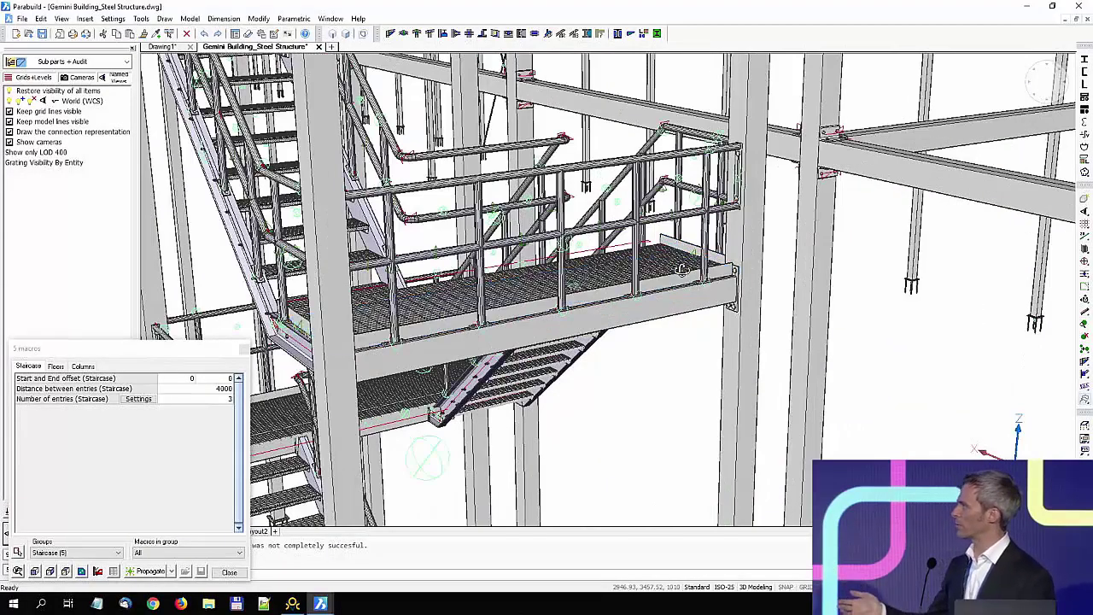
{"action": "scroll", "coordinate": [683, 270], "scroll_direction": "up", "scroll_amount": 3}
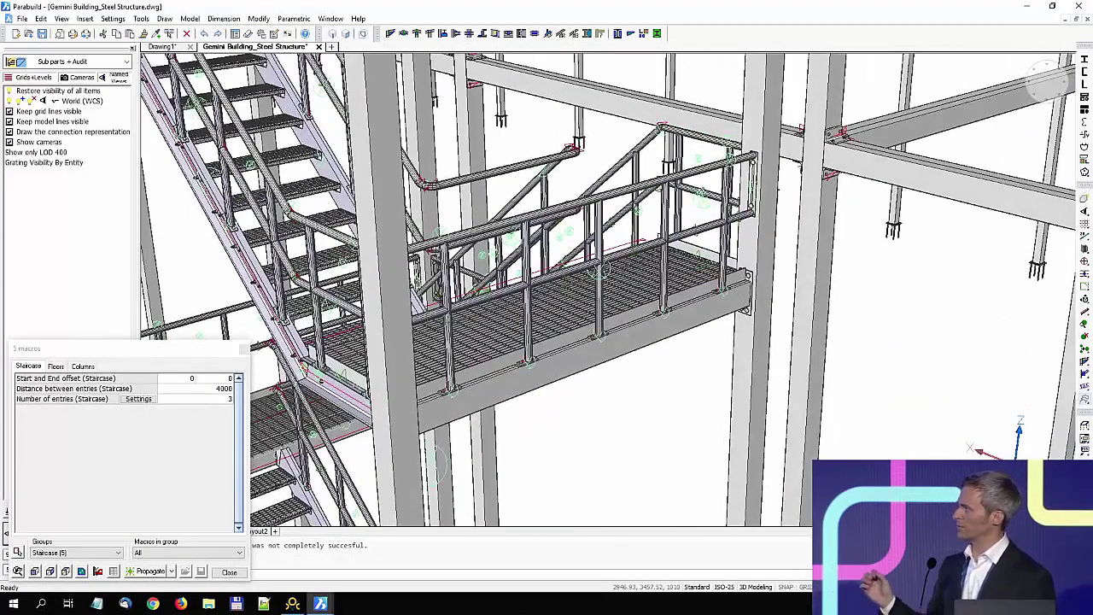
{"action": "scroll", "coordinate": [698, 272], "scroll_direction": "up", "scroll_amount": 3}
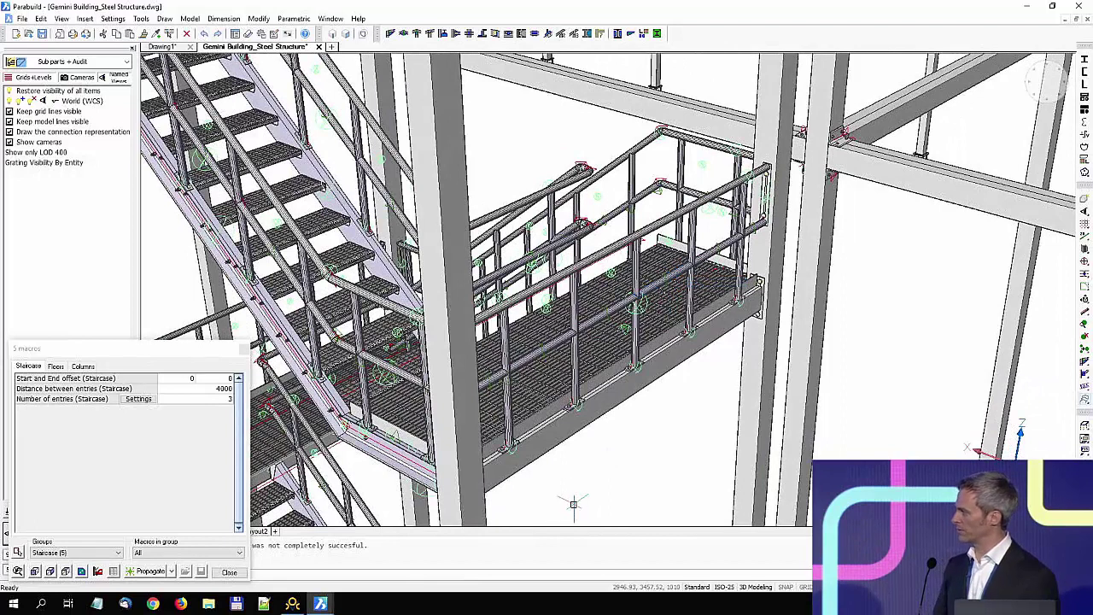
Step: Switch to the window with the Staircase Barebones drawing and view its columns and landing beams
{"action": "mouse_move", "coordinate": [320, 603]}
{"action": "left_click", "coordinate": [337, 566]}
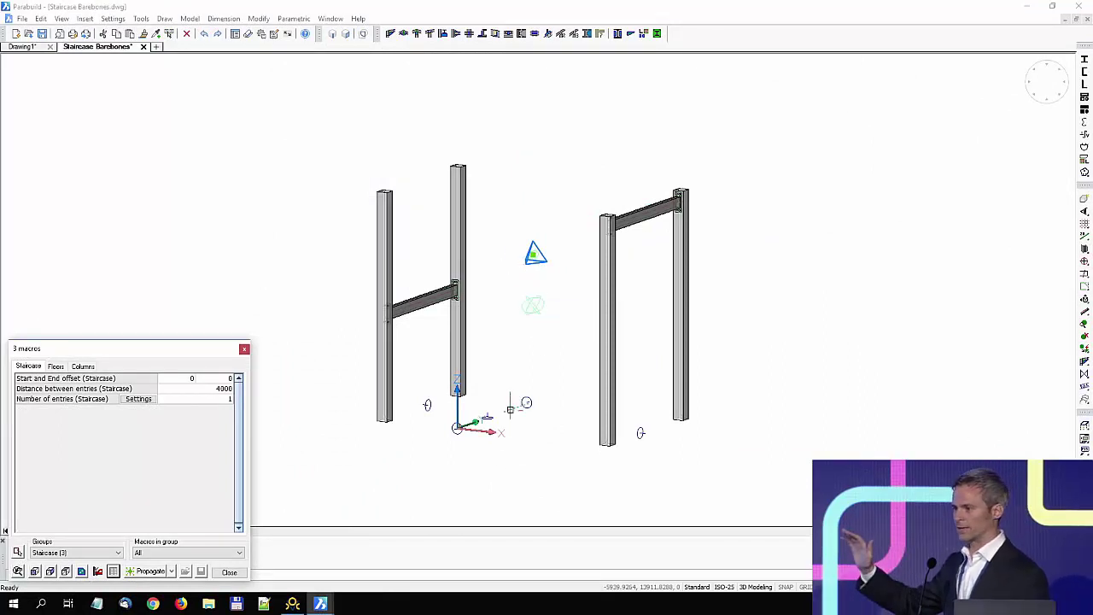
{"action": "scroll", "coordinate": [517, 334], "scroll_direction": "up", "scroll_amount": 2}
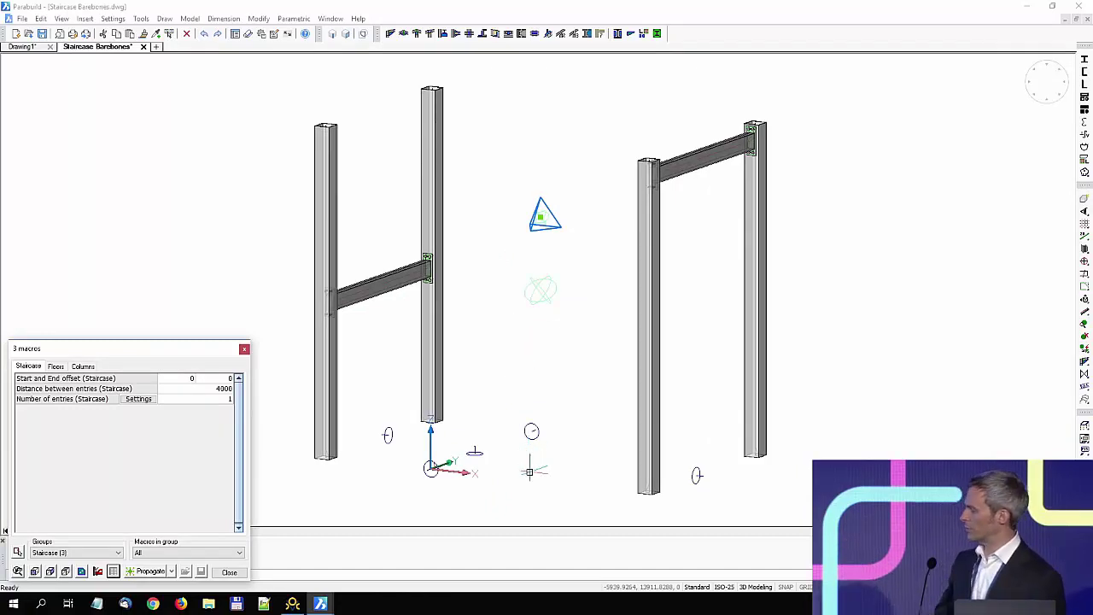
Step: Set the number of staircase entries to 10 and view the stacked column and landing beam levels
{"action": "scroll", "coordinate": [529, 471], "scroll_direction": "down", "scroll_amount": 5}
{"action": "left_click", "coordinate": [212, 399]}
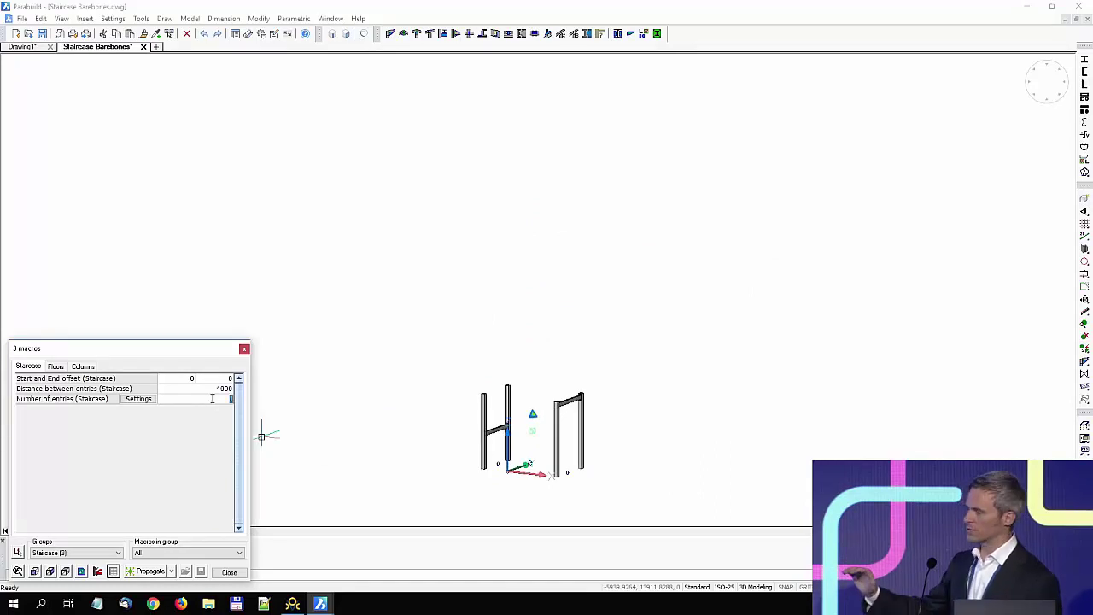
{"action": "type", "text": "1"}
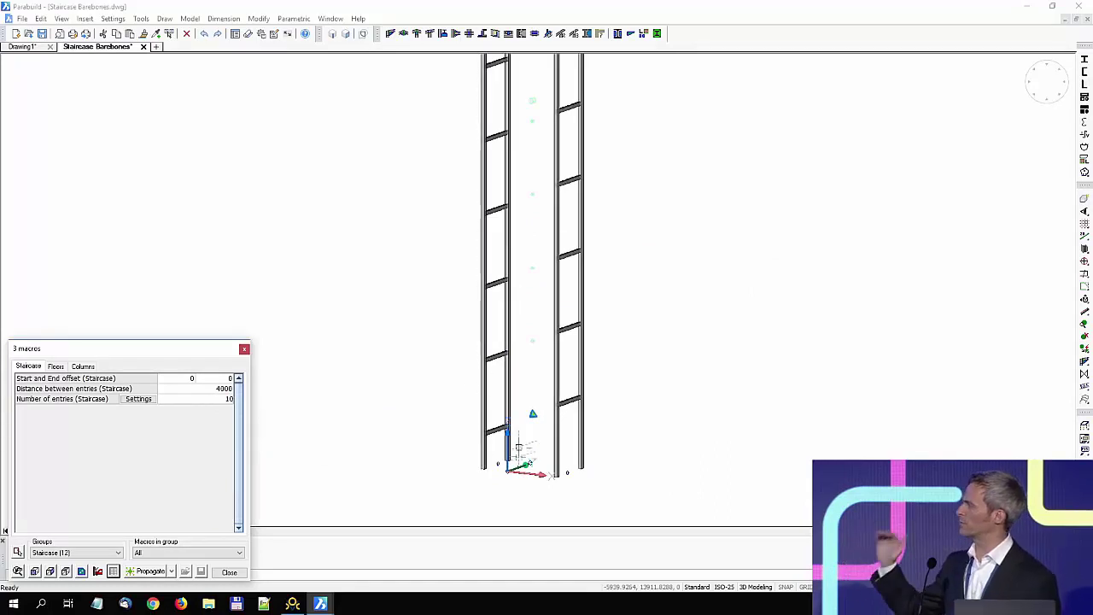
{"action": "scroll", "coordinate": [539, 468], "scroll_direction": "down", "scroll_amount": 2}
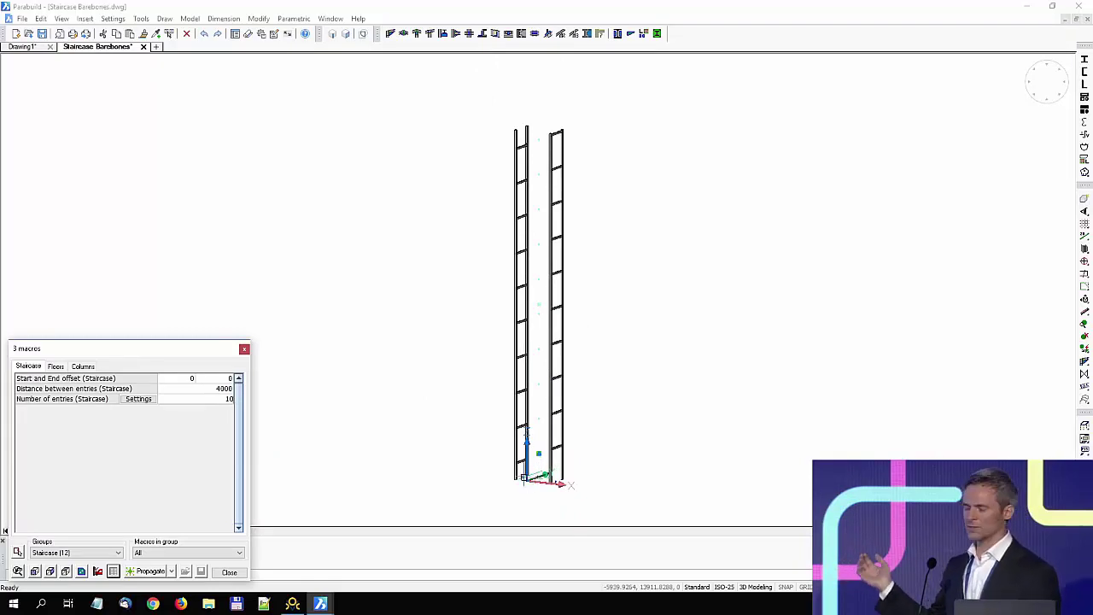
{"action": "scroll", "coordinate": [525, 474], "scroll_direction": "up", "scroll_amount": 3}
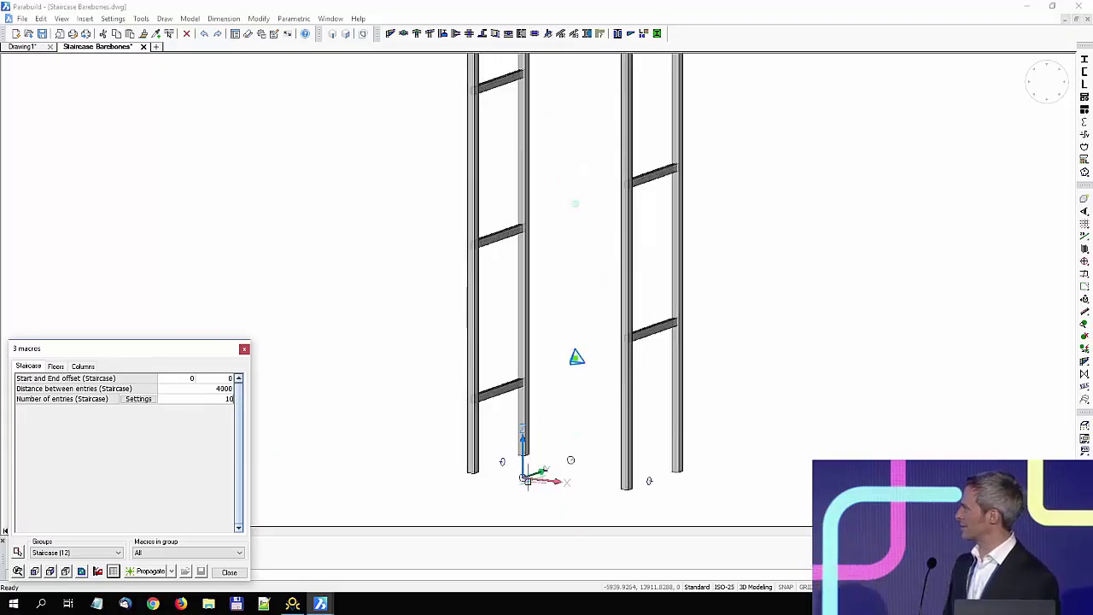
Step: Reset the number of staircase entries to 1
{"action": "left_click", "coordinate": [196, 400]}
{"action": "type", "text": "1"}
{"action": "key", "text": "Return"}
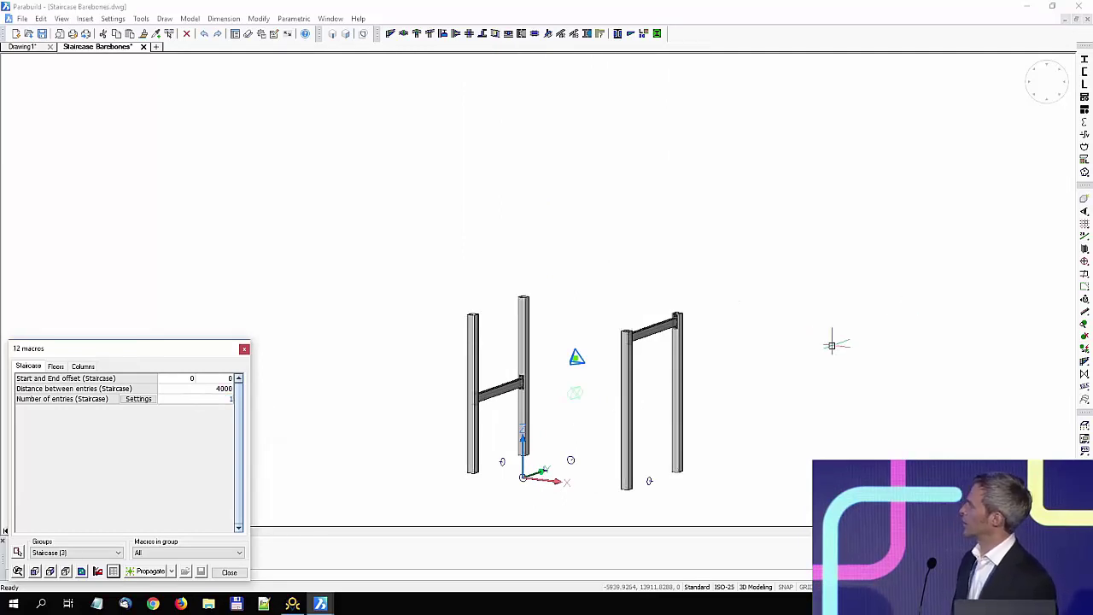
Step: Insert a Stair Channels Cranked flight between the lower landing beam and the higher landing beam of the barebones frame
{"action": "left_click", "coordinate": [1084, 324]}
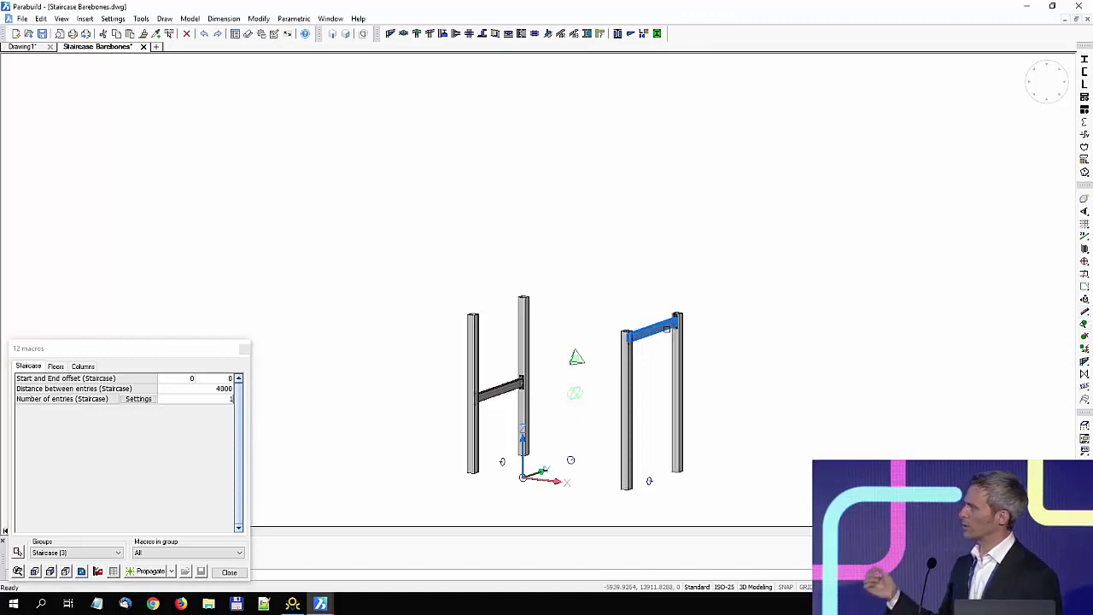
{"action": "left_click", "coordinate": [666, 329]}
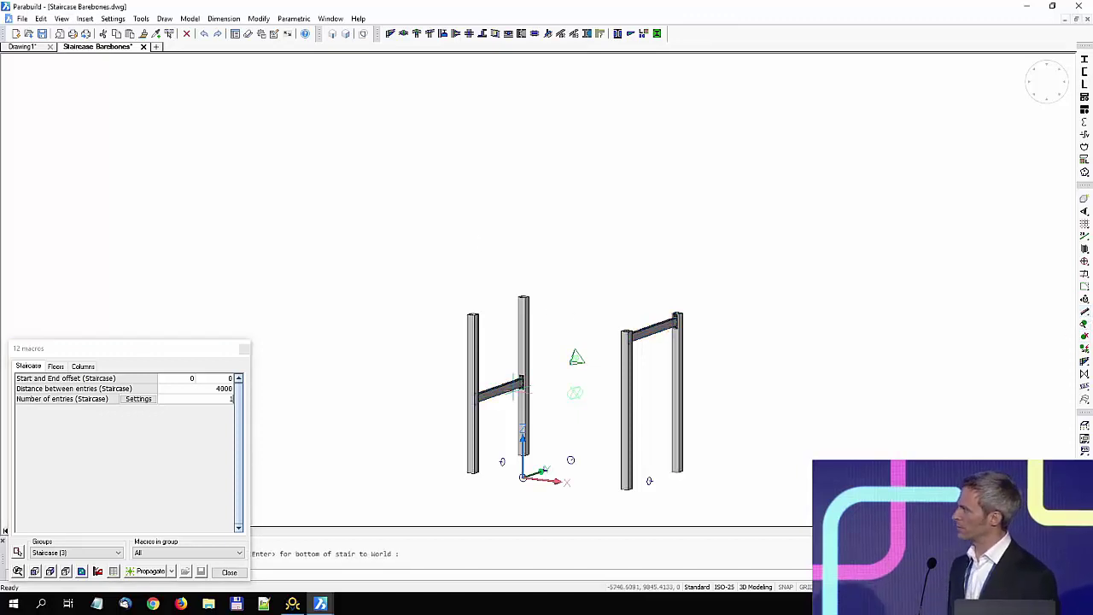
{"action": "scroll", "coordinate": [559, 461], "scroll_direction": "up", "scroll_amount": 5}
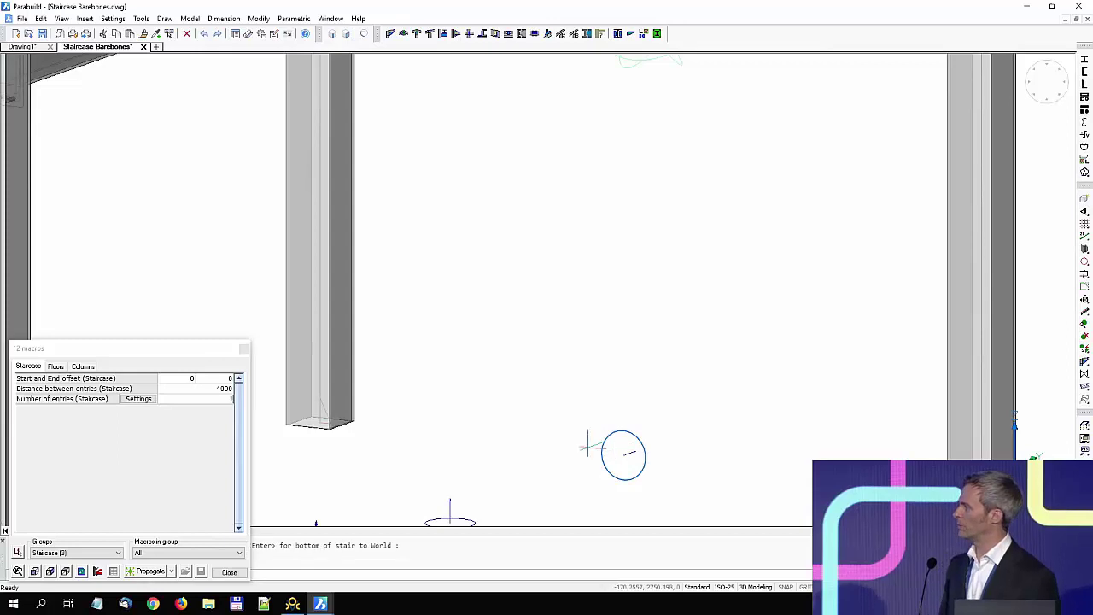
{"action": "scroll", "coordinate": [586, 447], "scroll_direction": "down", "scroll_amount": 5}
{"action": "key", "text": "Return"}
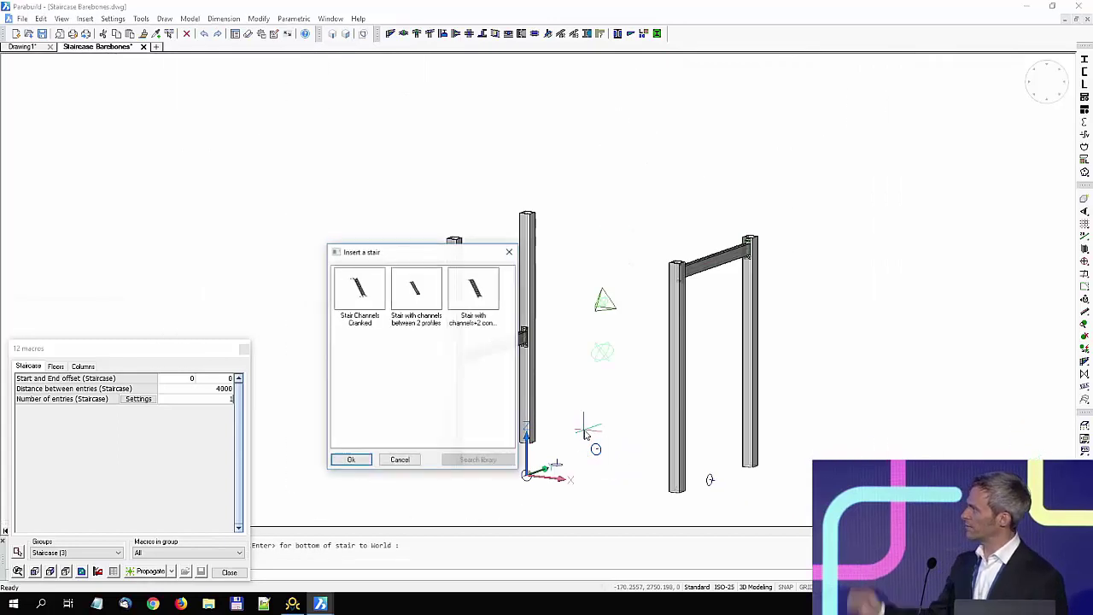
{"action": "double_click", "coordinate": [370, 310]}
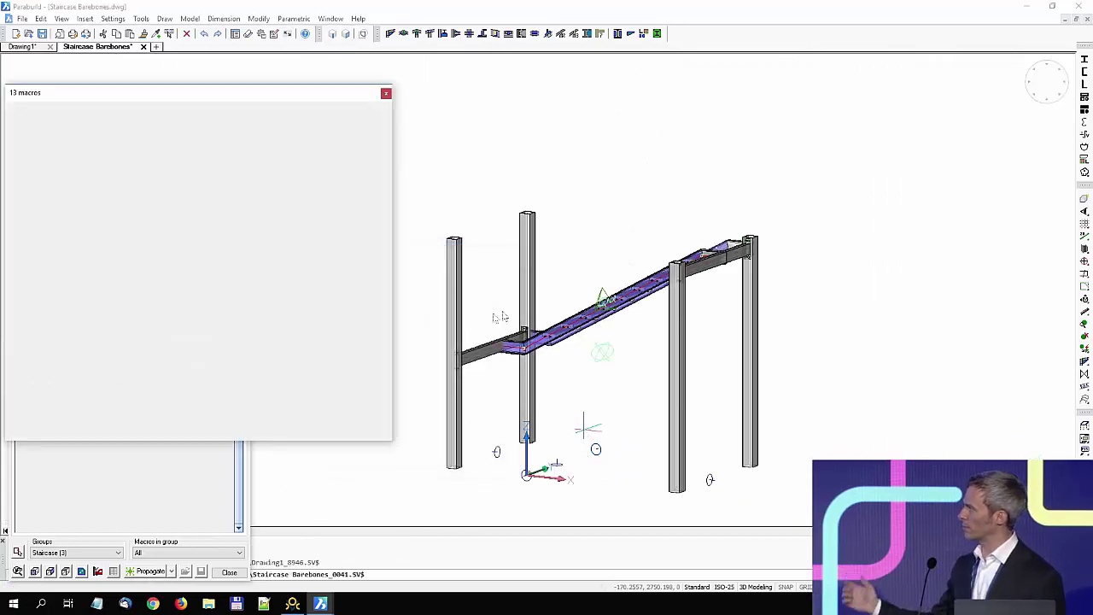
{"action": "key", "text": "Escape"}
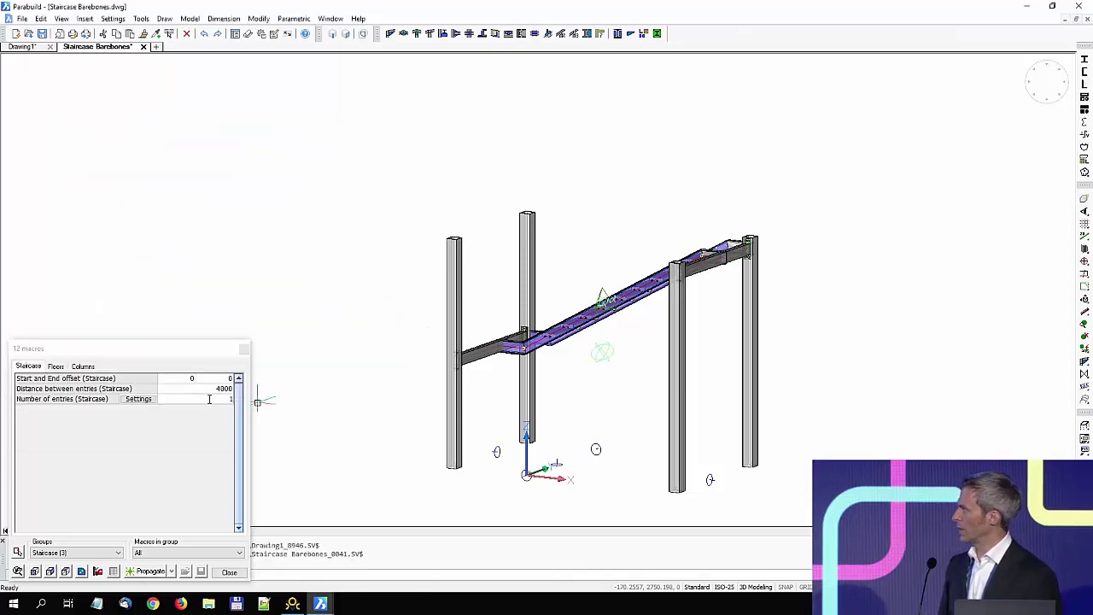
Step: Set the number of staircase entries to 2 and insert a Stair Channels Cranked return flight from the first level's higher beam to the second level's lower beam
{"action": "left_click", "coordinate": [208, 399]}
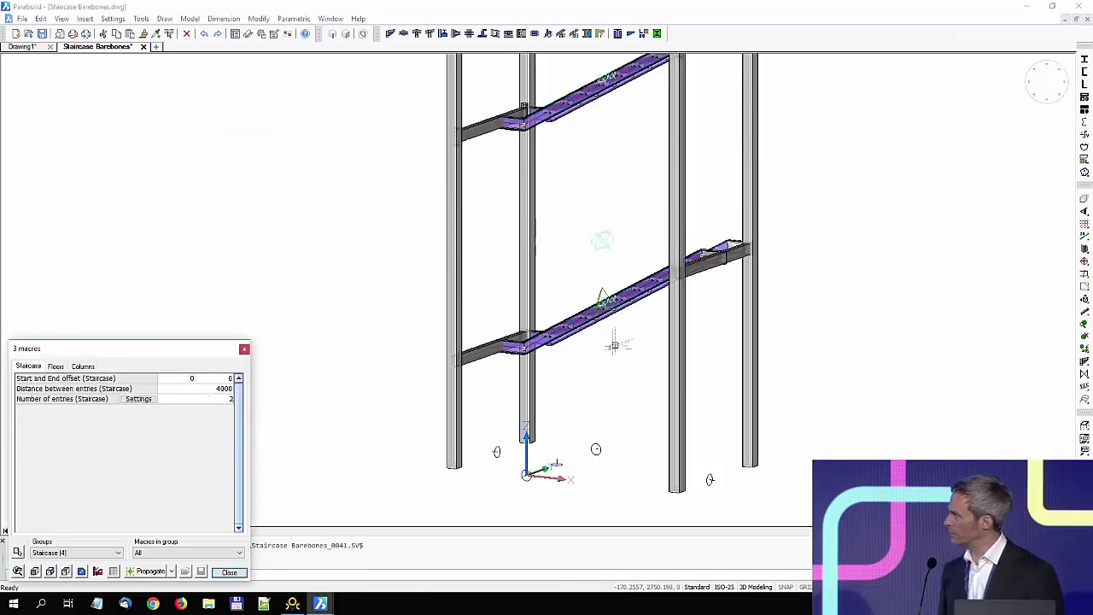
{"action": "scroll", "coordinate": [550, 397], "scroll_direction": "down", "scroll_amount": 2}
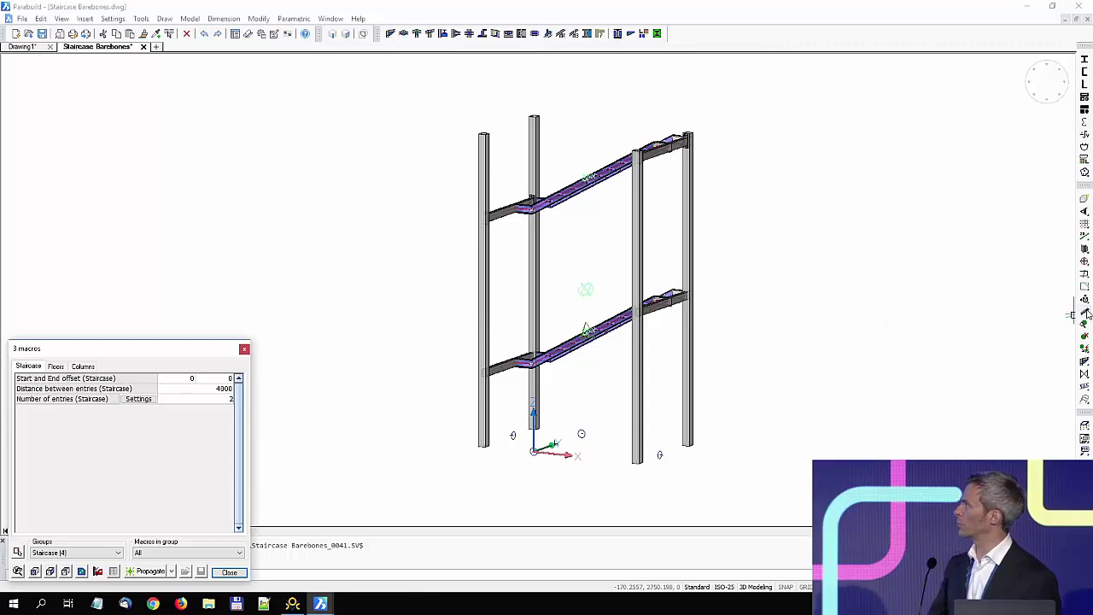
{"action": "scroll", "coordinate": [590, 212], "scroll_direction": "up", "scroll_amount": 5}
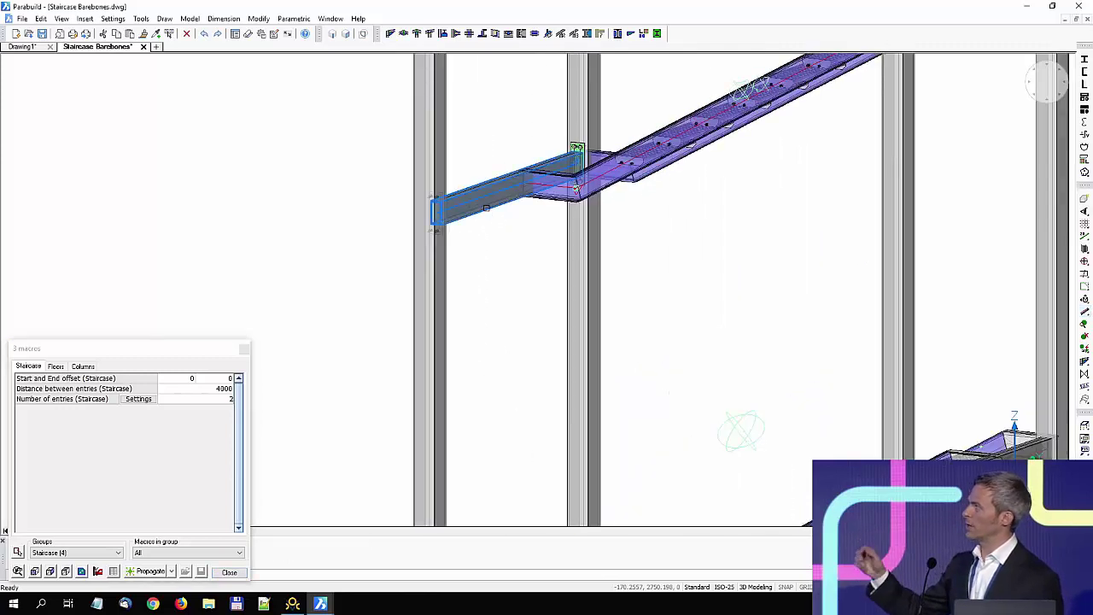
{"action": "scroll", "coordinate": [489, 213], "scroll_direction": "down", "scroll_amount": 5}
{"action": "scroll", "coordinate": [703, 346], "scroll_direction": "up", "scroll_amount": 3}
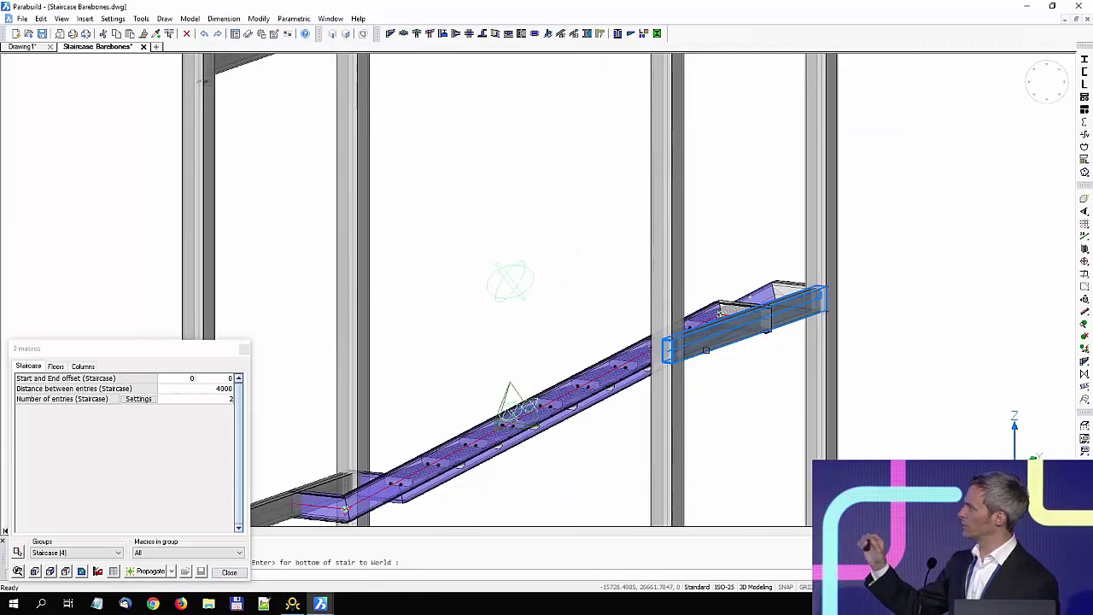
{"action": "scroll", "coordinate": [653, 278], "scroll_direction": "down", "scroll_amount": 5}
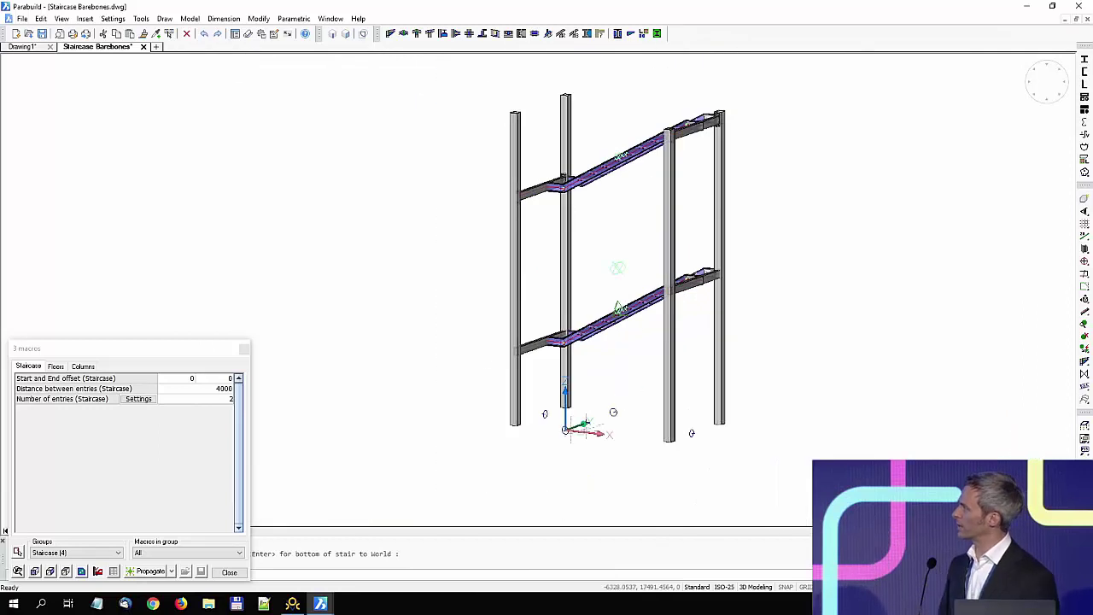
{"action": "scroll", "coordinate": [567, 427], "scroll_direction": "up", "scroll_amount": 5}
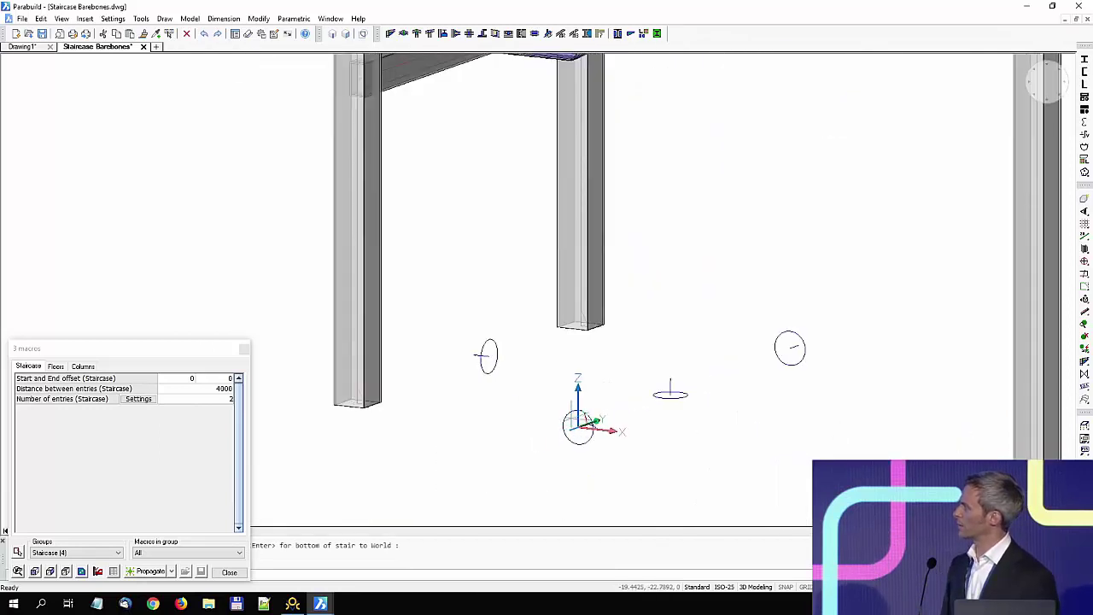
{"action": "scroll", "coordinate": [578, 419], "scroll_direction": "down", "scroll_amount": 5}
{"action": "left_click", "coordinate": [578, 418]}
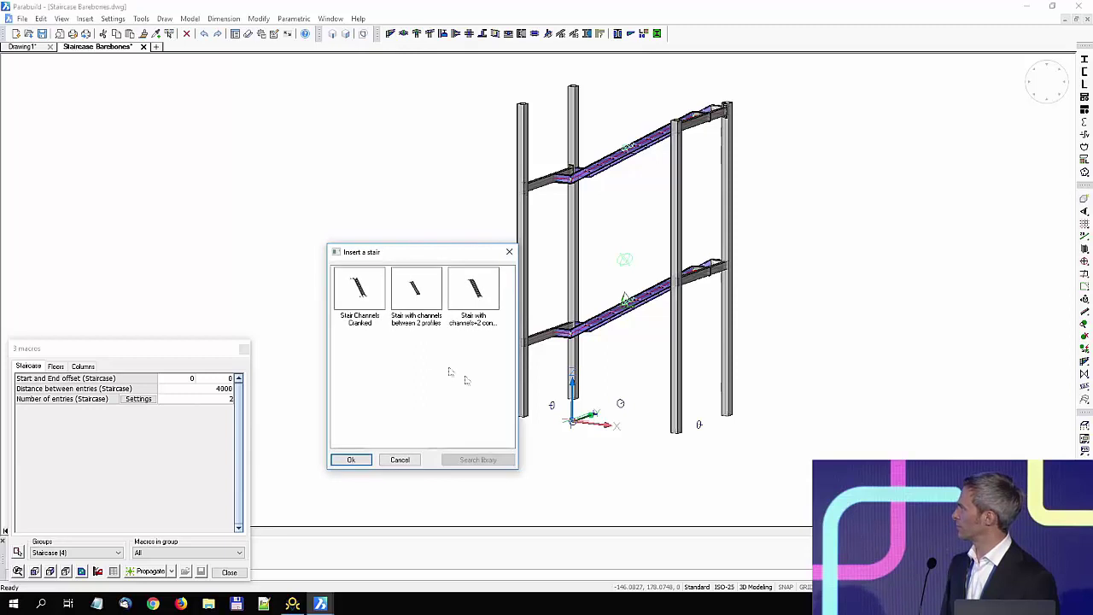
{"action": "double_click", "coordinate": [363, 299]}
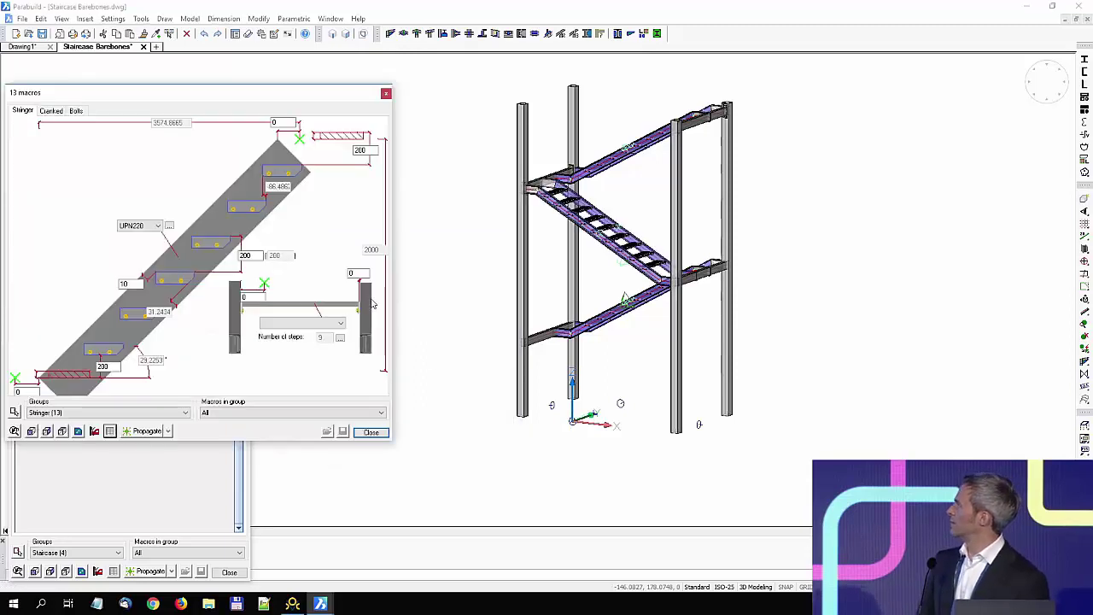
{"action": "key", "text": "Escape"}
{"action": "scroll", "coordinate": [528, 491], "scroll_direction": "down", "scroll_amount": 2}
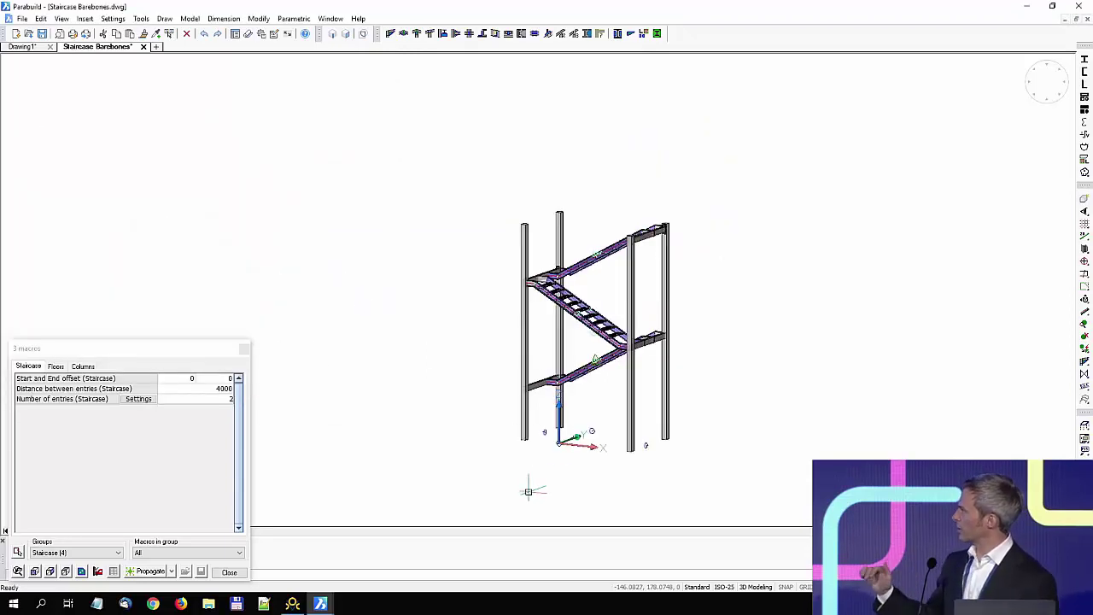
Step: Set the number of staircase entries to 8 in the barebones drawing and view the repeated flights
{"action": "left_click", "coordinate": [219, 396]}
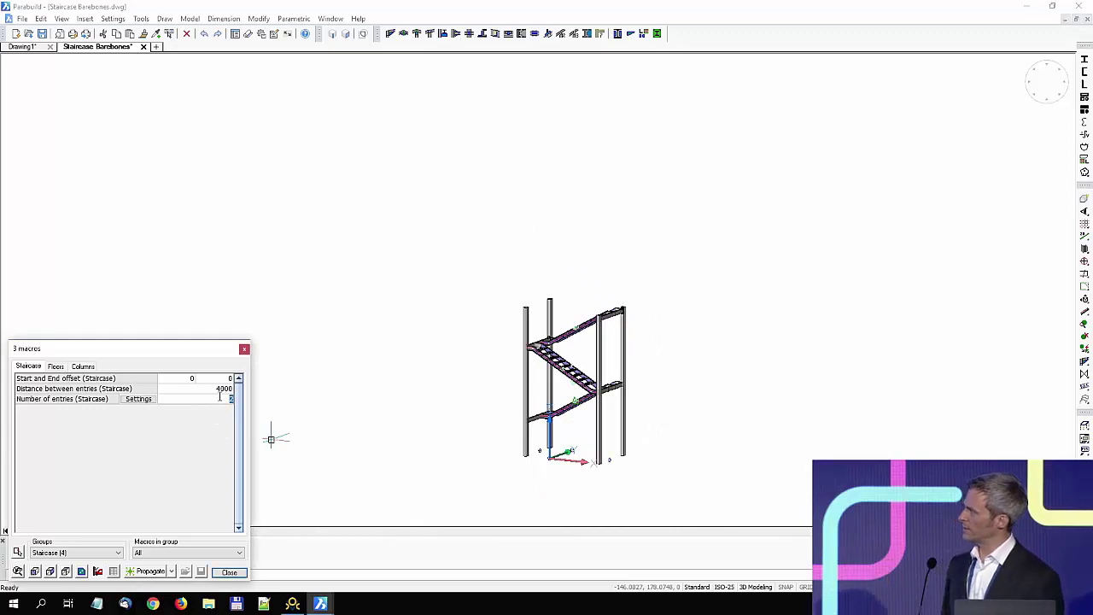
{"action": "type", "text": "6"}
{"action": "key", "text": "Return"}
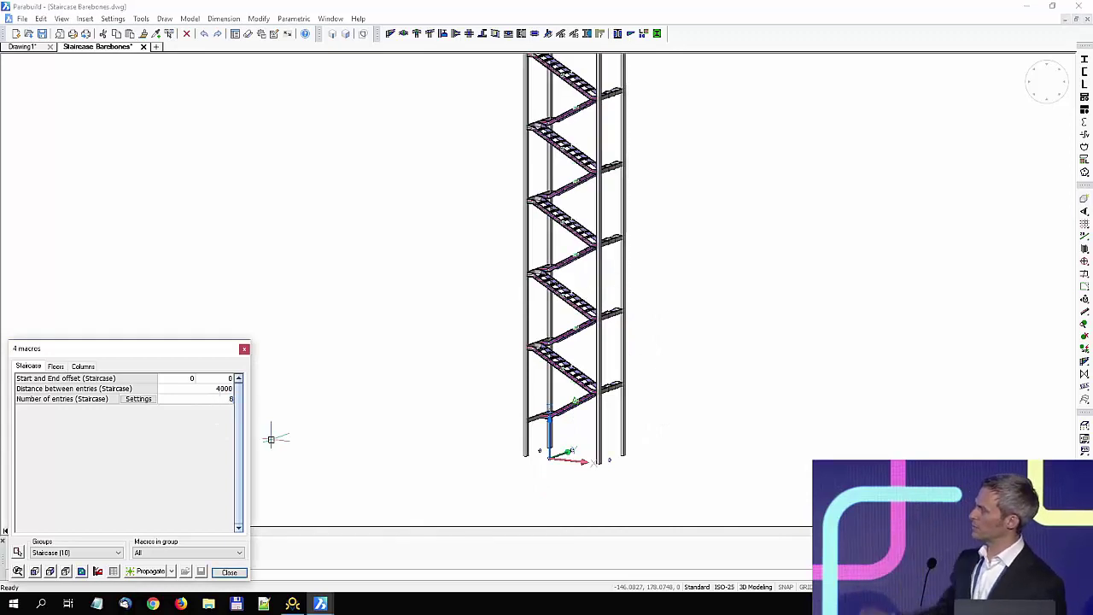
{"action": "scroll", "coordinate": [571, 458], "scroll_direction": "down", "scroll_amount": 5}
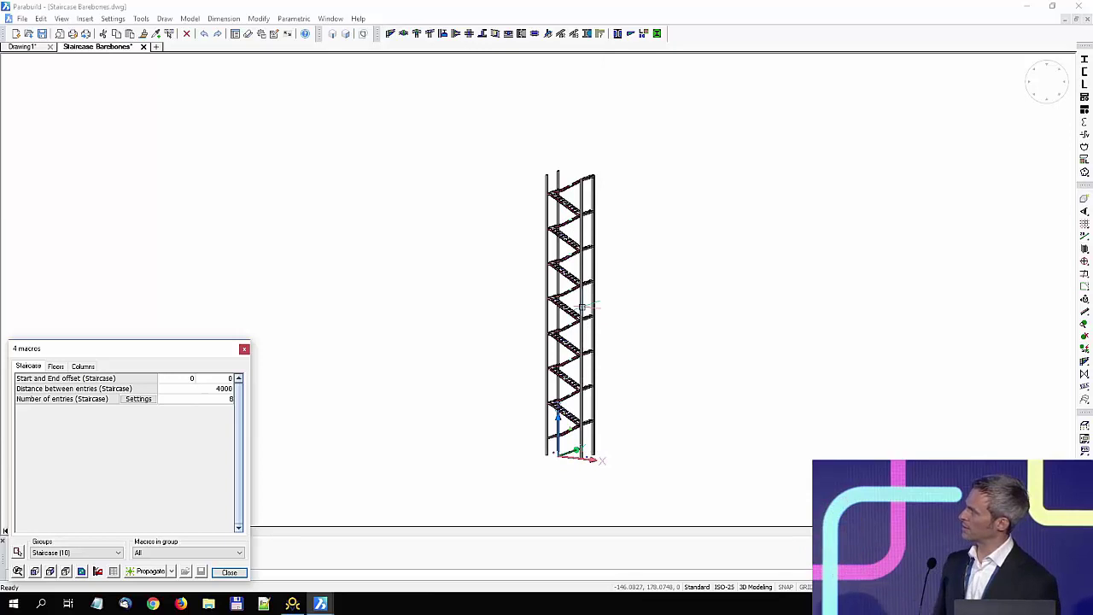
{"action": "scroll", "coordinate": [583, 306], "scroll_direction": "up", "scroll_amount": 6}
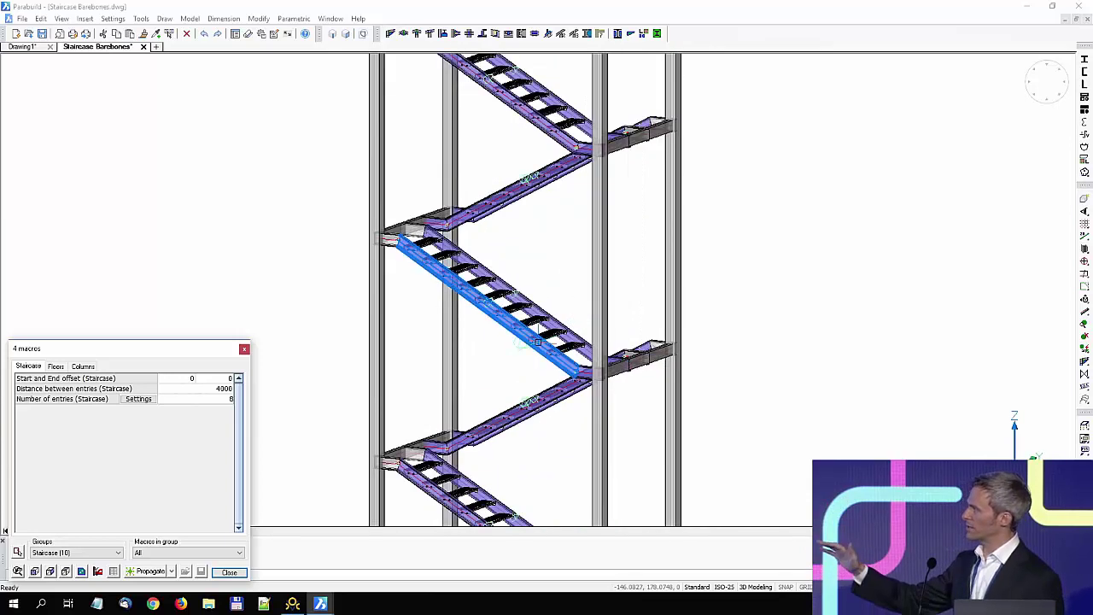
{"action": "mouse_move", "coordinate": [538, 342]}
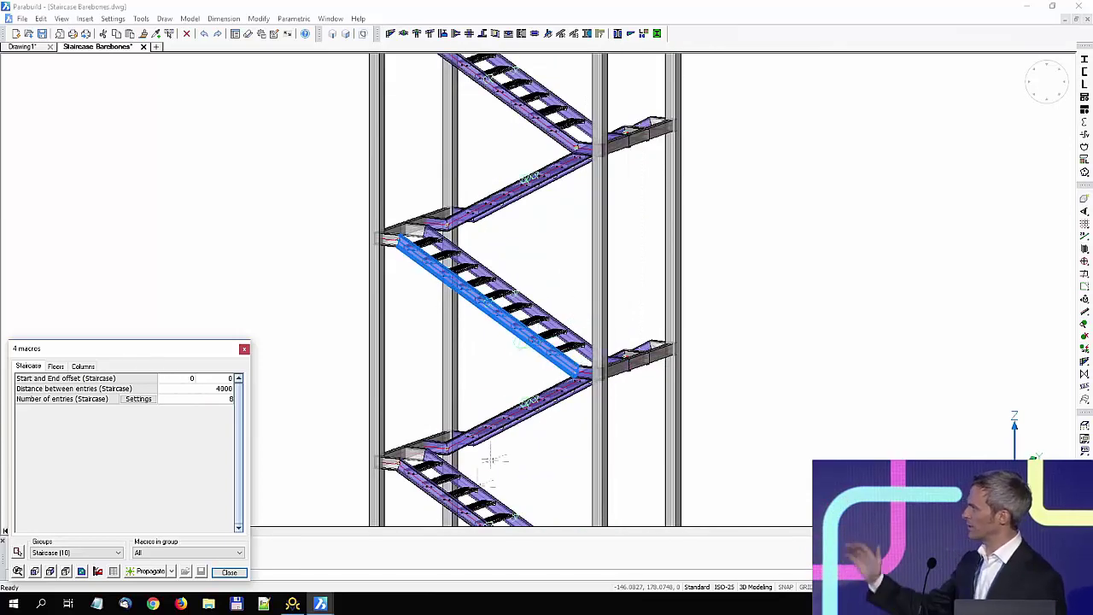
Step: Switch to the Gemini Building_Steel Structure window and delete the railing connection closing off the end of the middle landing
{"action": "mouse_move", "coordinate": [323, 604]}
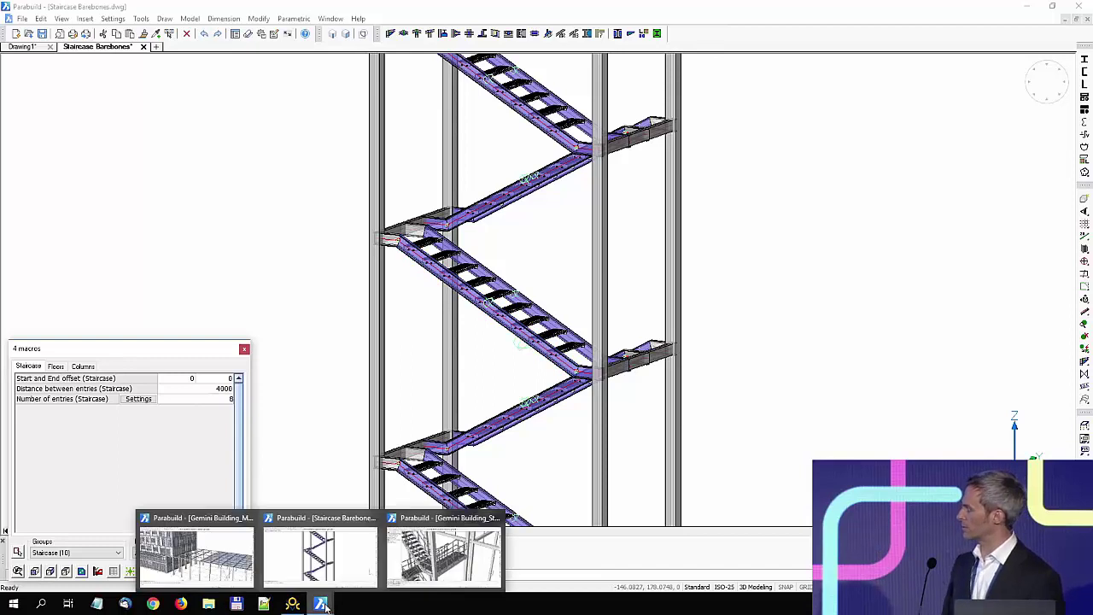
{"action": "left_click", "coordinate": [439, 559]}
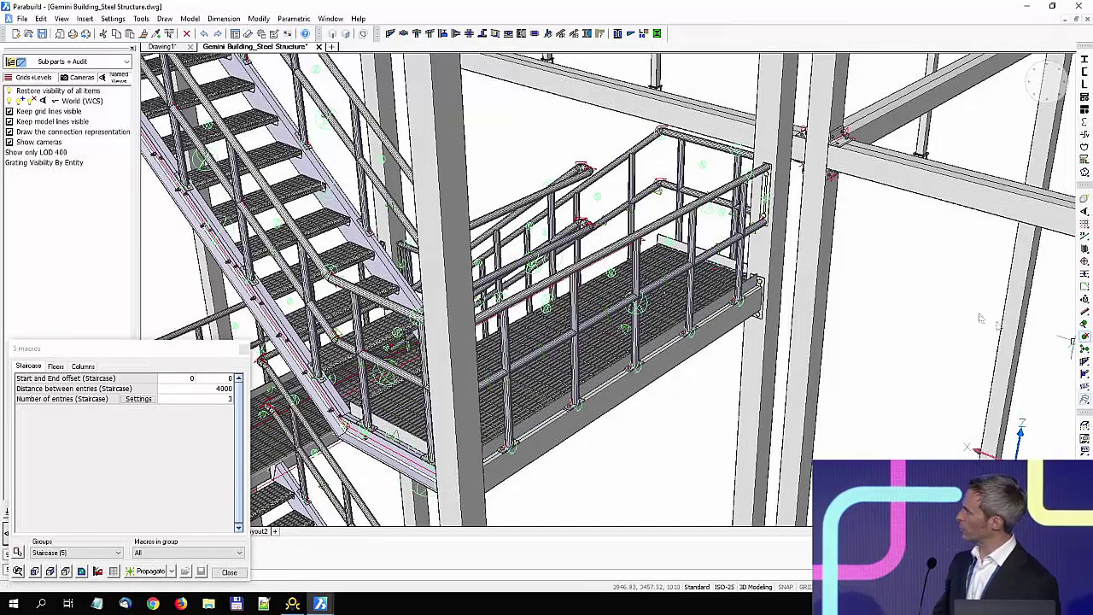
{"action": "key", "text": "Delete"}
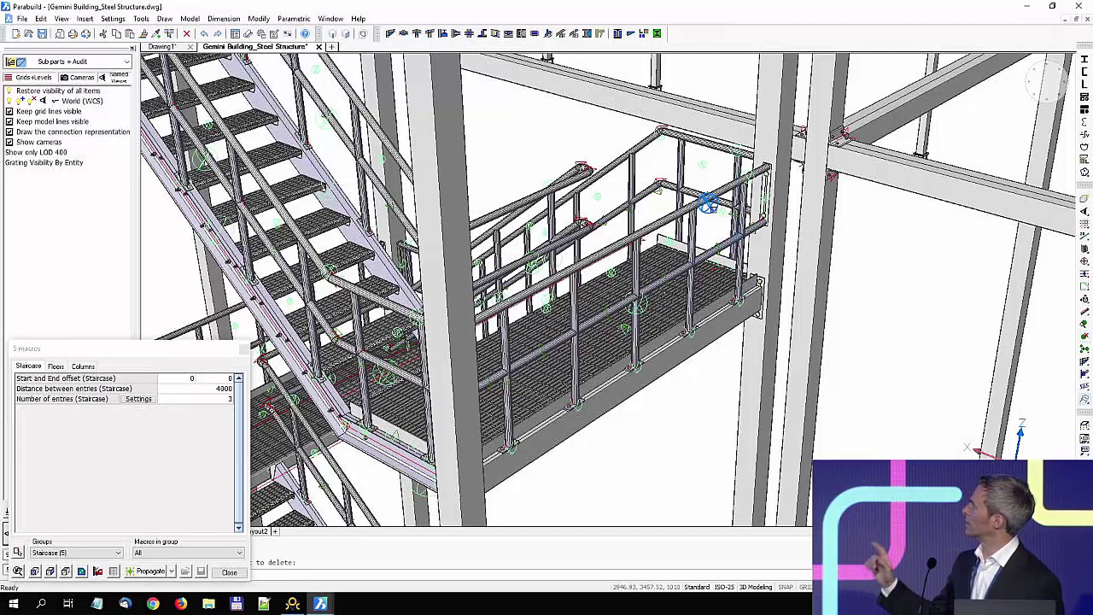
{"action": "left_click", "coordinate": [713, 221]}
{"action": "left_click", "coordinate": [494, 343]}
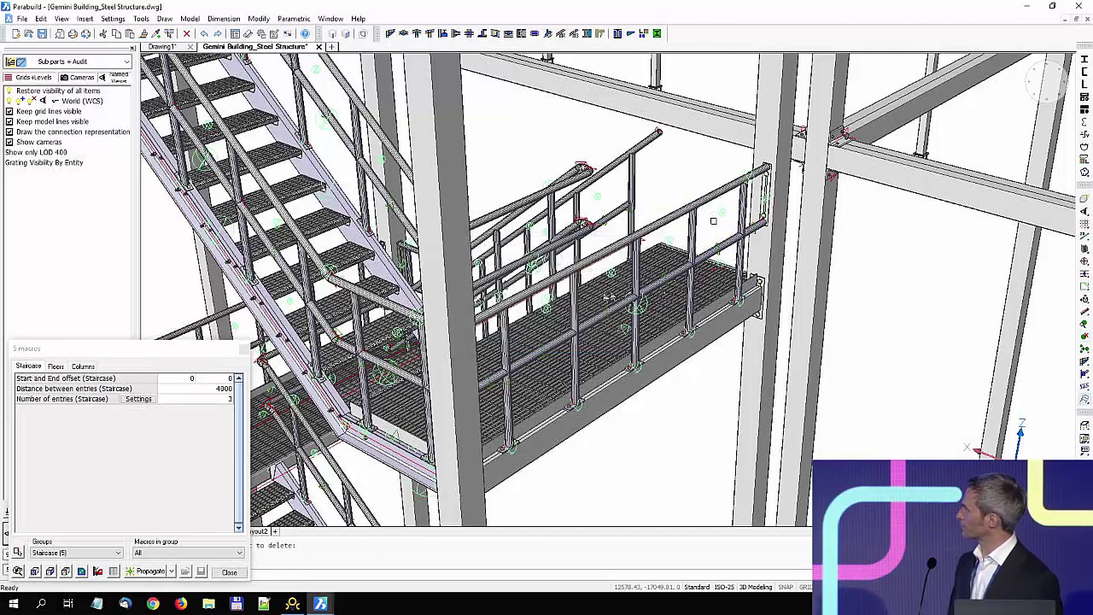
Step: Add a handrail turn back to the open end of the landing's inner railing
{"action": "left_click", "coordinate": [1083, 311]}
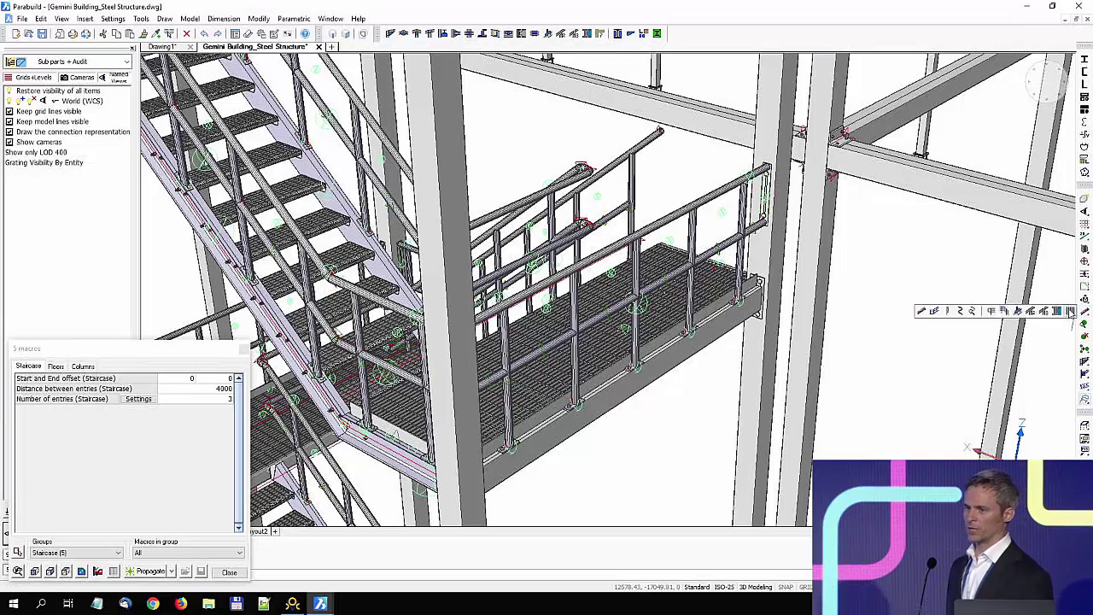
{"action": "left_click", "coordinate": [994, 311]}
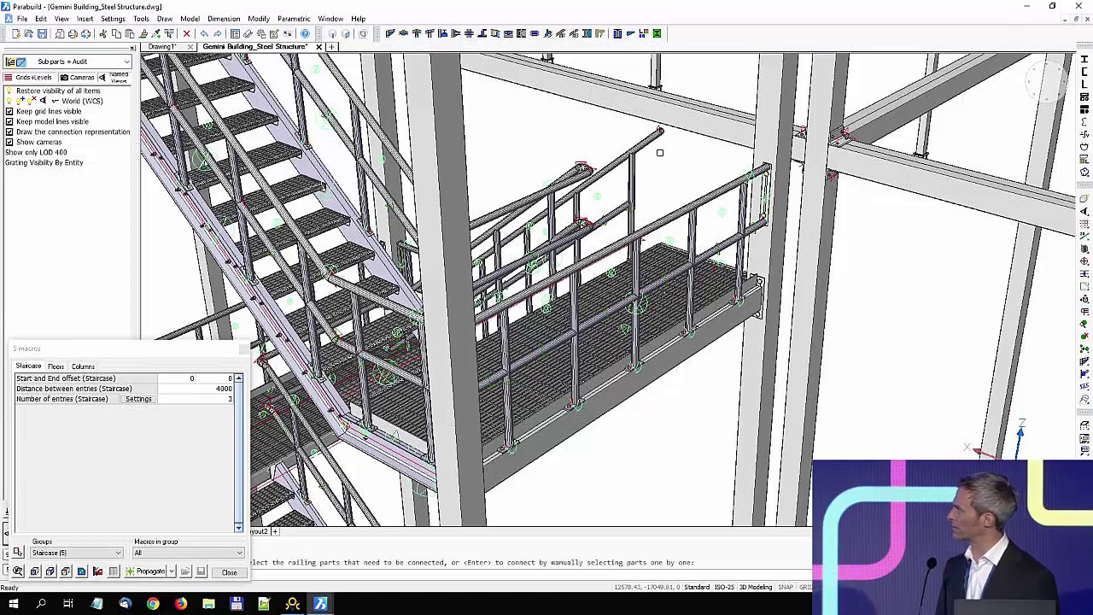
{"action": "left_click", "coordinate": [621, 172]}
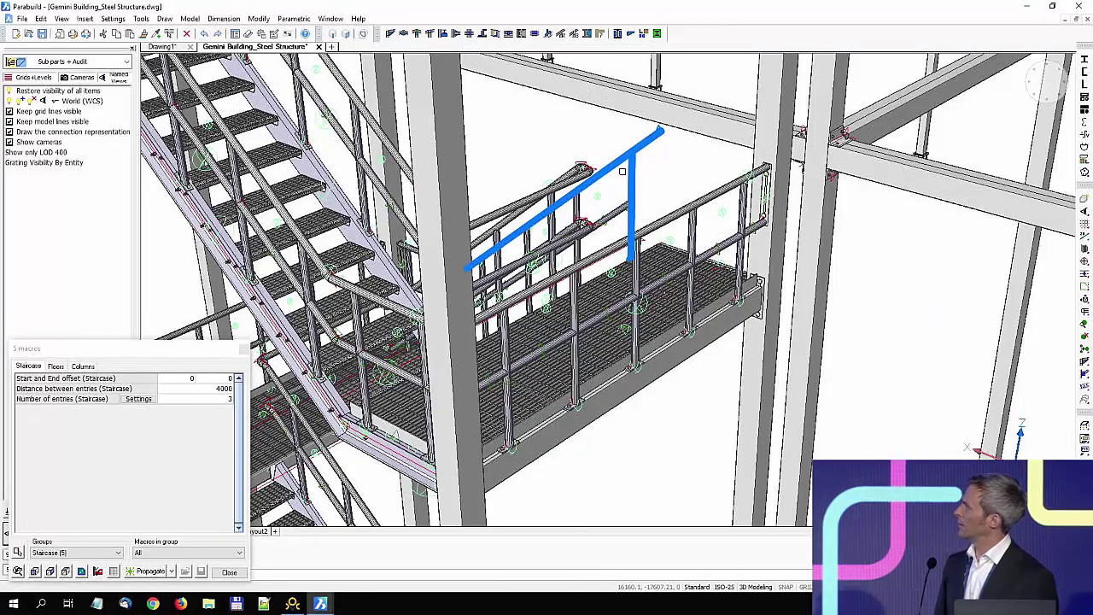
{"action": "key", "text": "Return"}
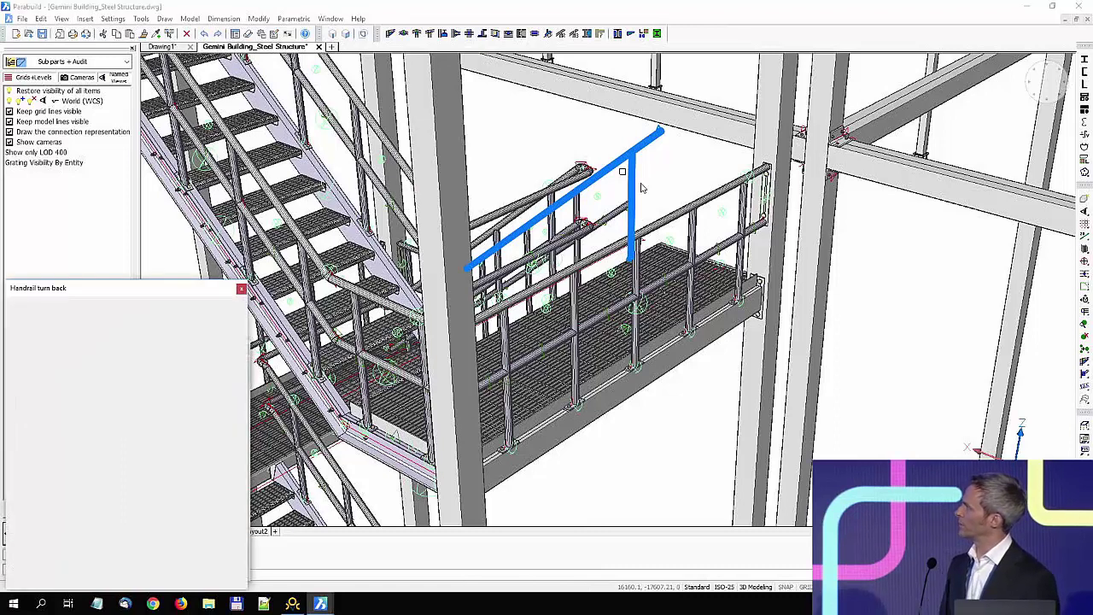
{"action": "left_click", "coordinate": [242, 289]}
Step: Set the number of entries to 8 for the steel structure's staircase and examine its top landing and railings
{"action": "scroll", "coordinate": [589, 339], "scroll_direction": "down", "scroll_amount": 2}
{"action": "scroll", "coordinate": [525, 487], "scroll_direction": "down", "scroll_amount": 8}
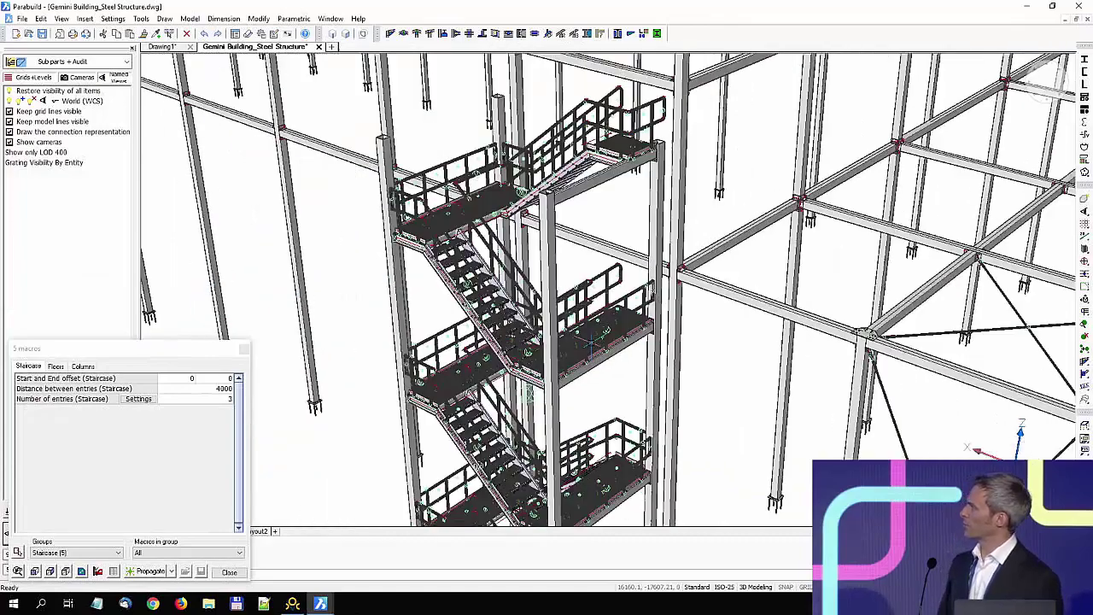
{"action": "middle_click_drag", "start_coordinate": [598, 256], "coordinate": [596, 312]}
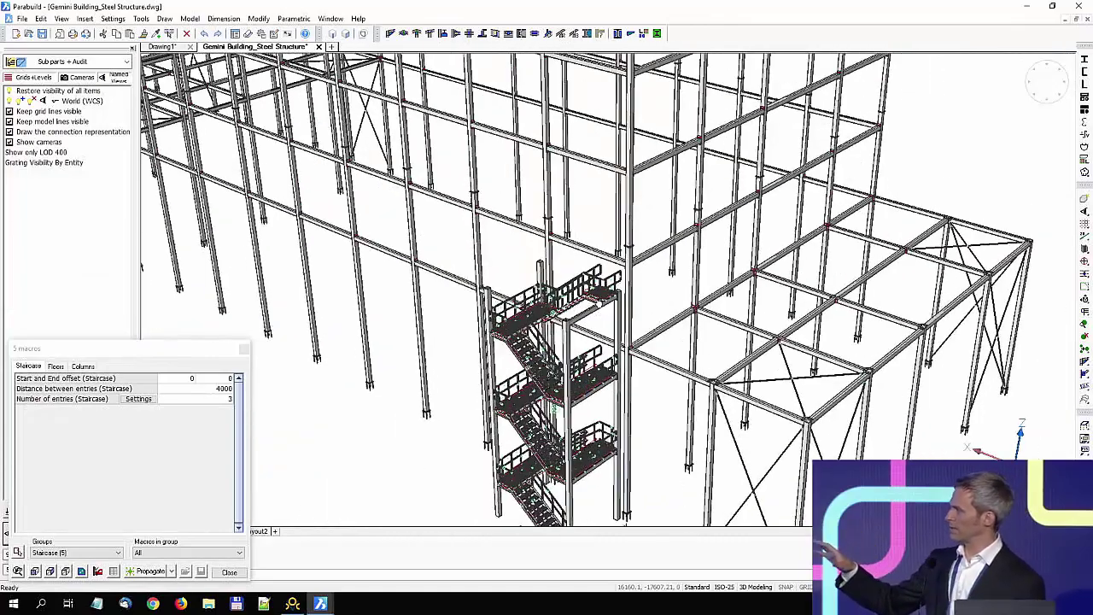
{"action": "scroll", "coordinate": [581, 351], "scroll_direction": "down", "scroll_amount": 4}
{"action": "scroll", "coordinate": [586, 356], "scroll_direction": "down", "scroll_amount": 2}
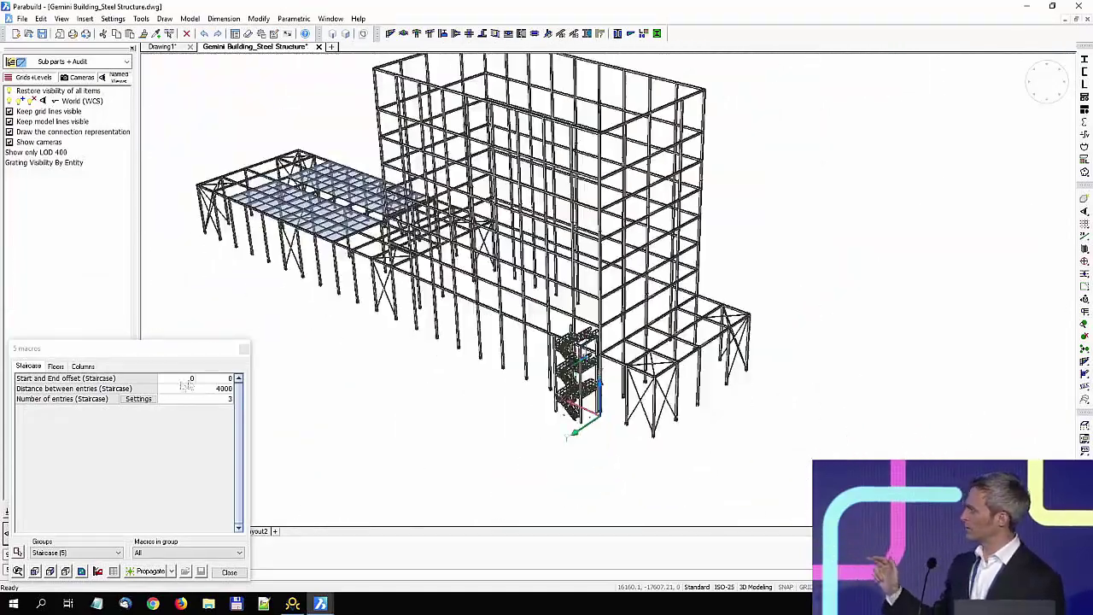
{"action": "left_click", "coordinate": [211, 397]}
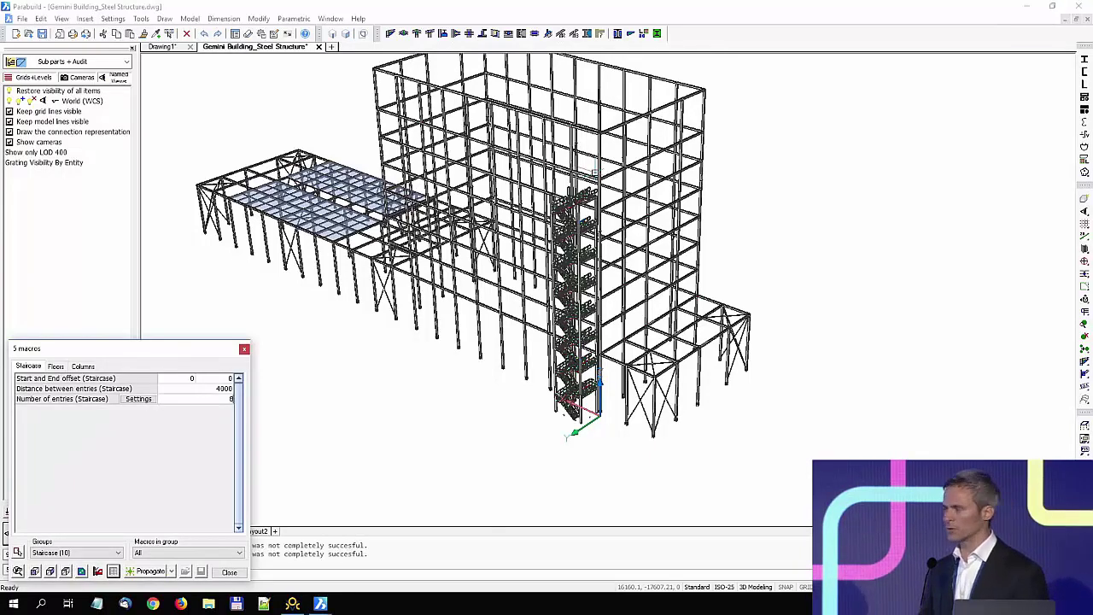
{"action": "scroll", "coordinate": [591, 182], "scroll_direction": "up", "scroll_amount": 6}
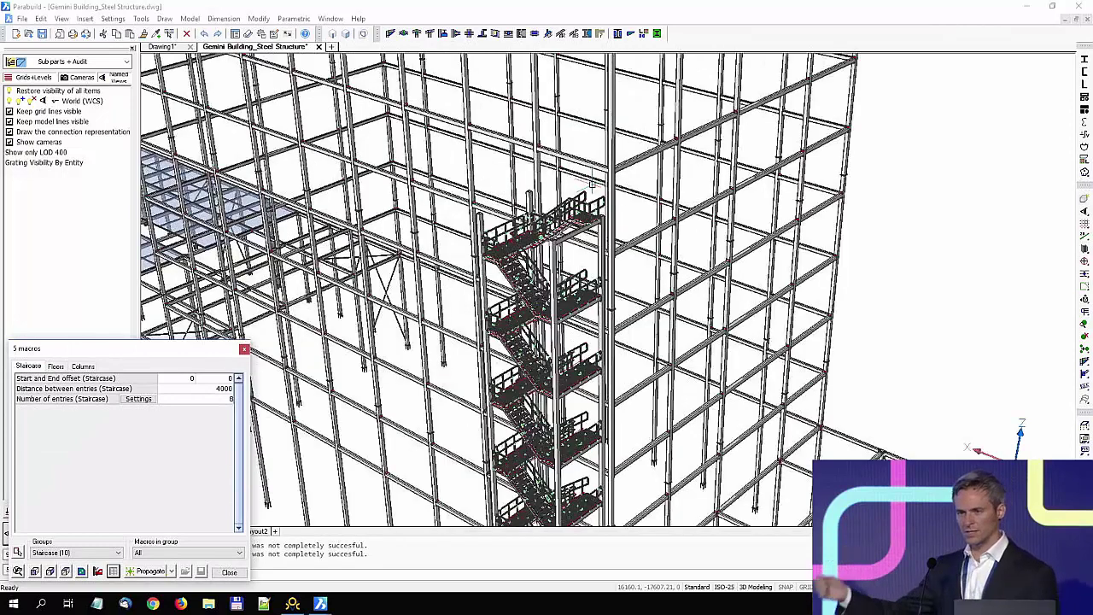
{"action": "scroll", "coordinate": [592, 183], "scroll_direction": "up", "scroll_amount": 3}
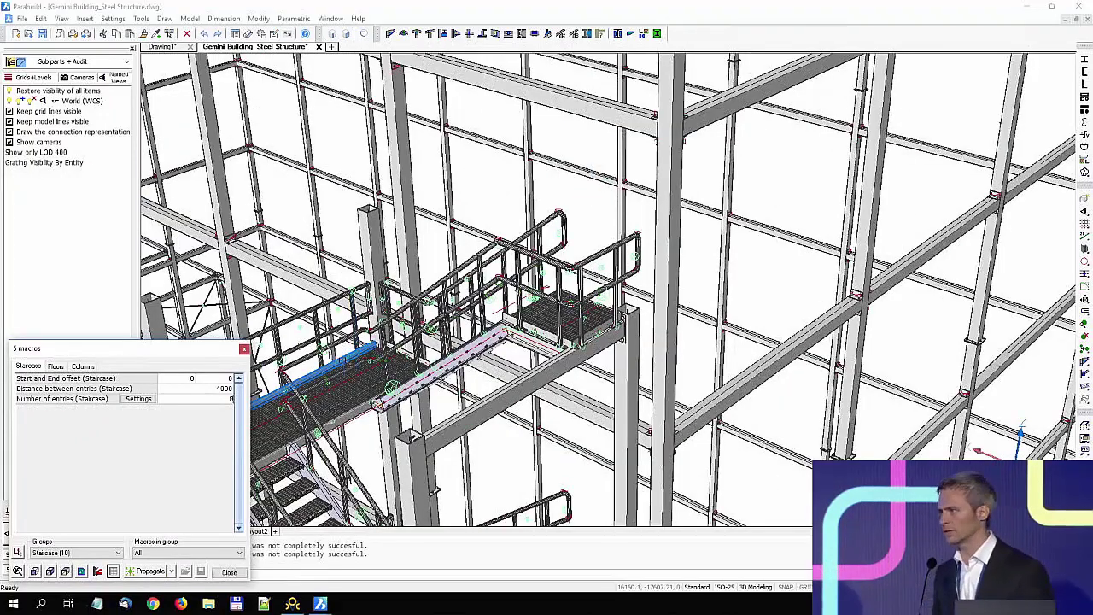
{"action": "middle_click_drag", "start_coordinate": [369, 362], "coordinate": [476, 355], "text": "shift"}
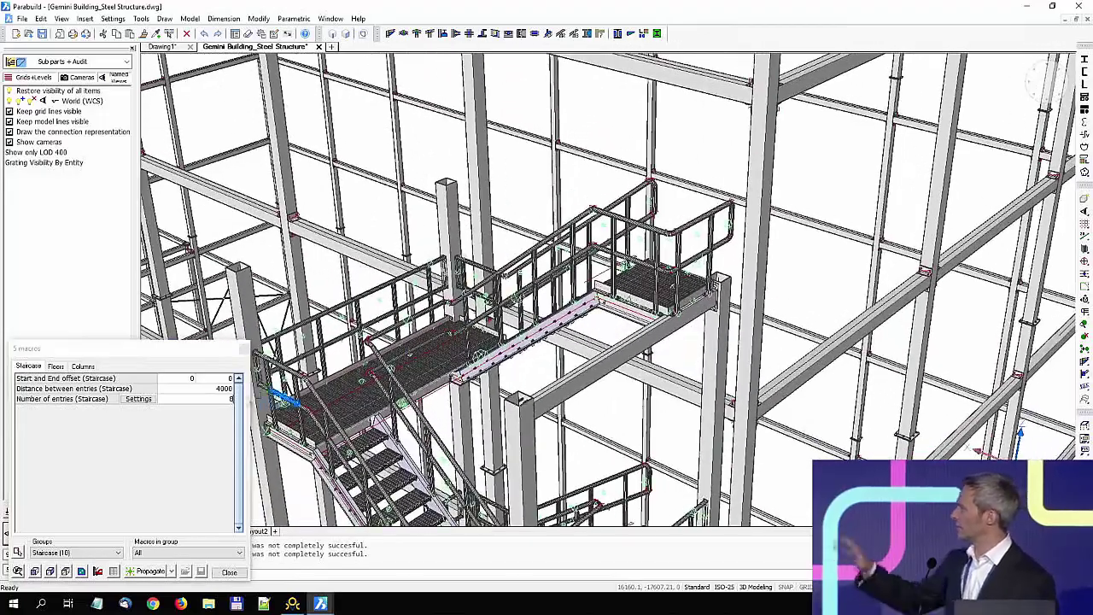
Step: Set the staircase array's fixed distance between entries to 4200 and override the distance for the first two entries, entering 4500
{"action": "left_click", "coordinate": [149, 399]}
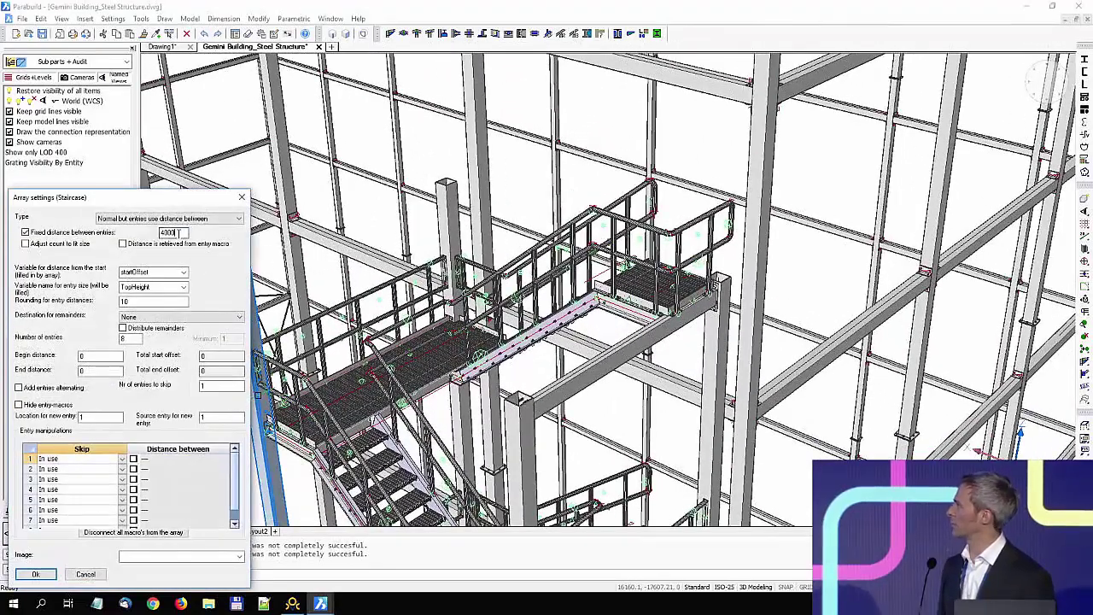
{"action": "type", "text": "4200"}
{"action": "left_click", "coordinate": [133, 469]}
{"action": "left_click", "coordinate": [134, 458]}
{"action": "left_click", "coordinate": [170, 460]}
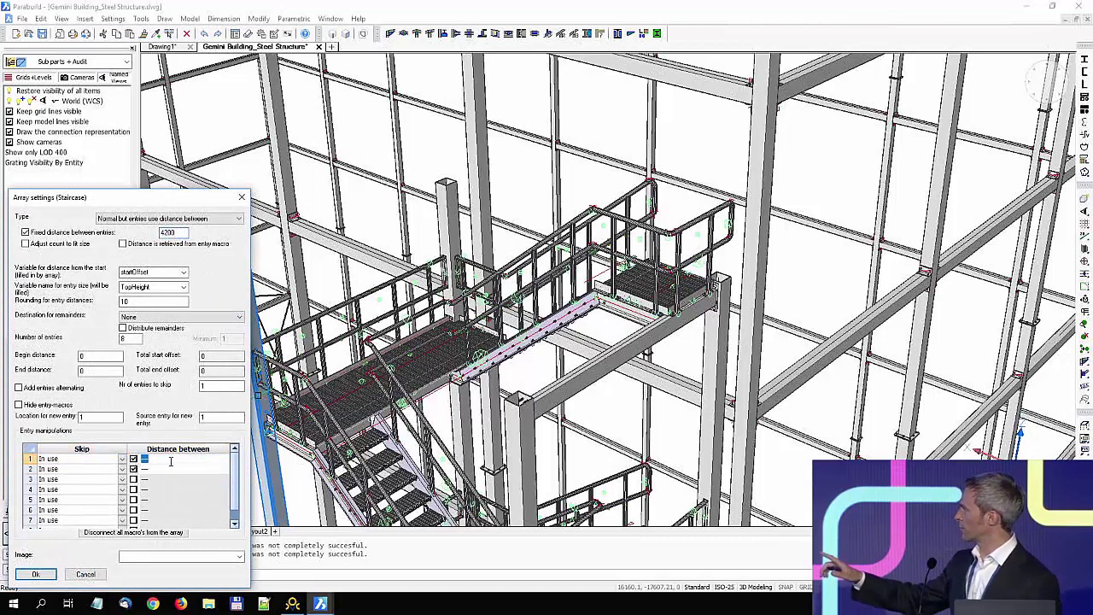
{"action": "left_click", "coordinate": [173, 469]}
{"action": "type", "text": "4500"}
{"action": "left_click", "coordinate": [35, 573]}
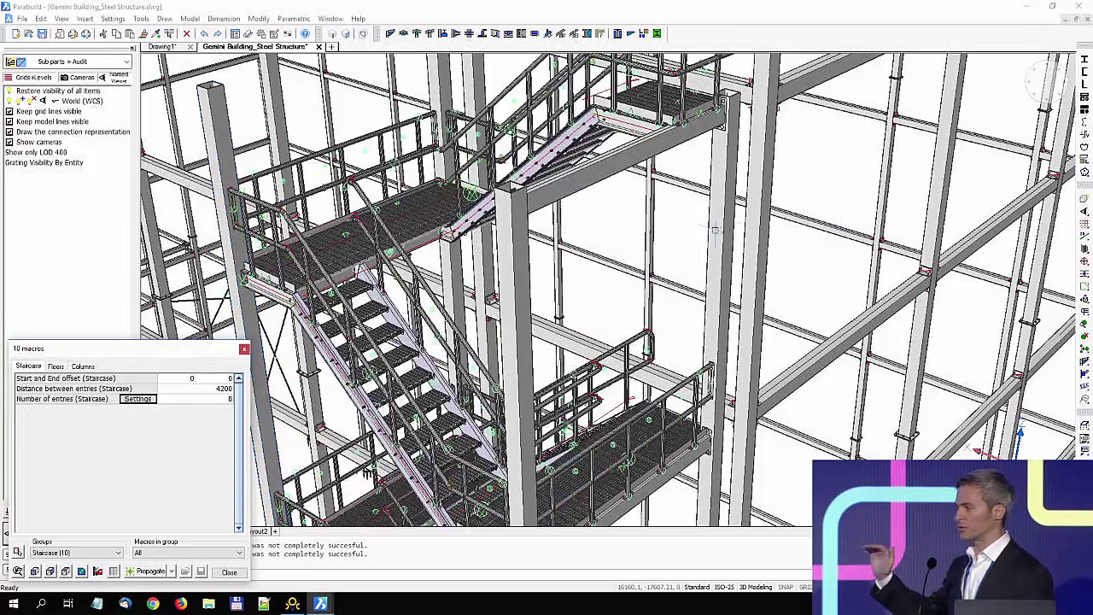
Step: Examine the staircase flights up close and view the stringer macro settings of one flight
{"action": "scroll", "coordinate": [701, 247], "scroll_direction": "down", "scroll_amount": 3}
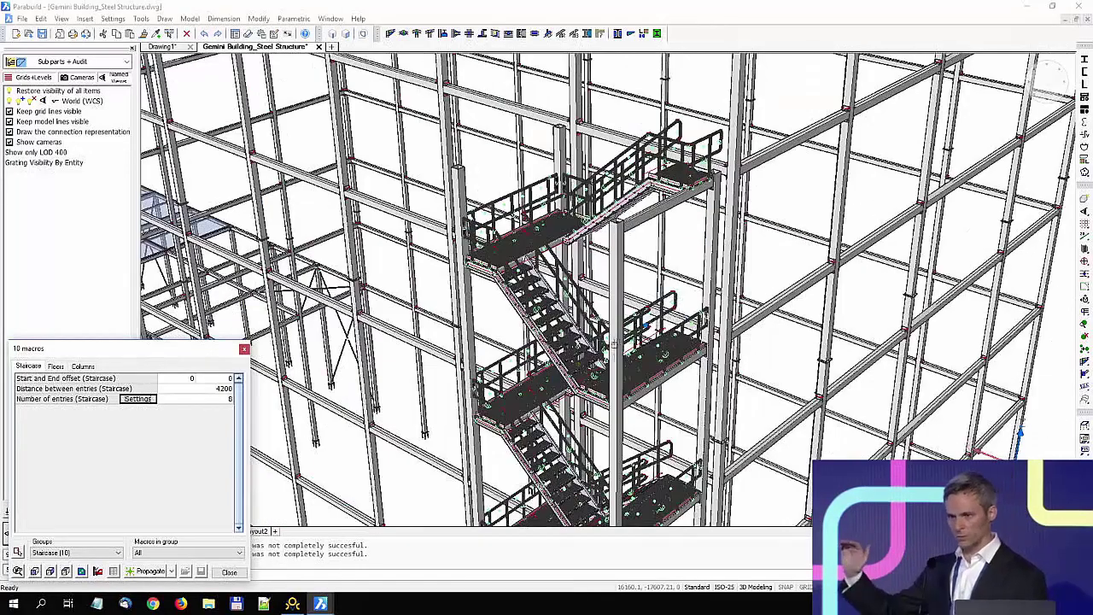
{"action": "scroll", "coordinate": [674, 333], "scroll_direction": "up", "scroll_amount": 2}
{"action": "scroll", "coordinate": [663, 359], "scroll_direction": "up", "scroll_amount": 1}
{"action": "middle_click_drag", "start_coordinate": [663, 358], "coordinate": [539, 340], "text": "shift"}
{"action": "scroll", "coordinate": [546, 274], "scroll_direction": "up", "scroll_amount": 3}
{"action": "middle_click_drag", "start_coordinate": [586, 247], "coordinate": [656, 273]}
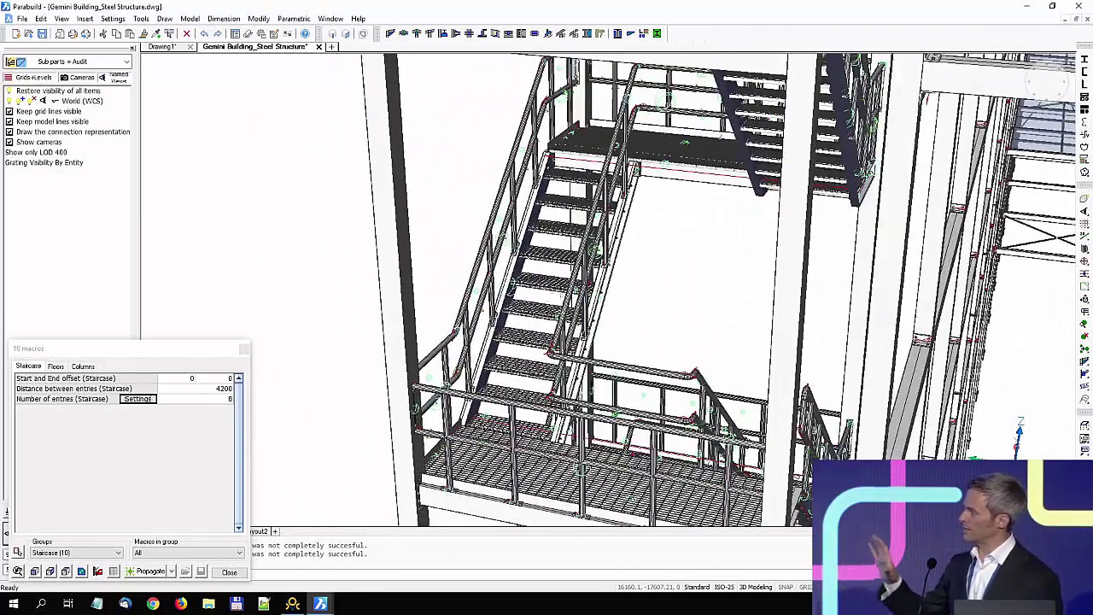
{"action": "left_click", "coordinate": [509, 289]}
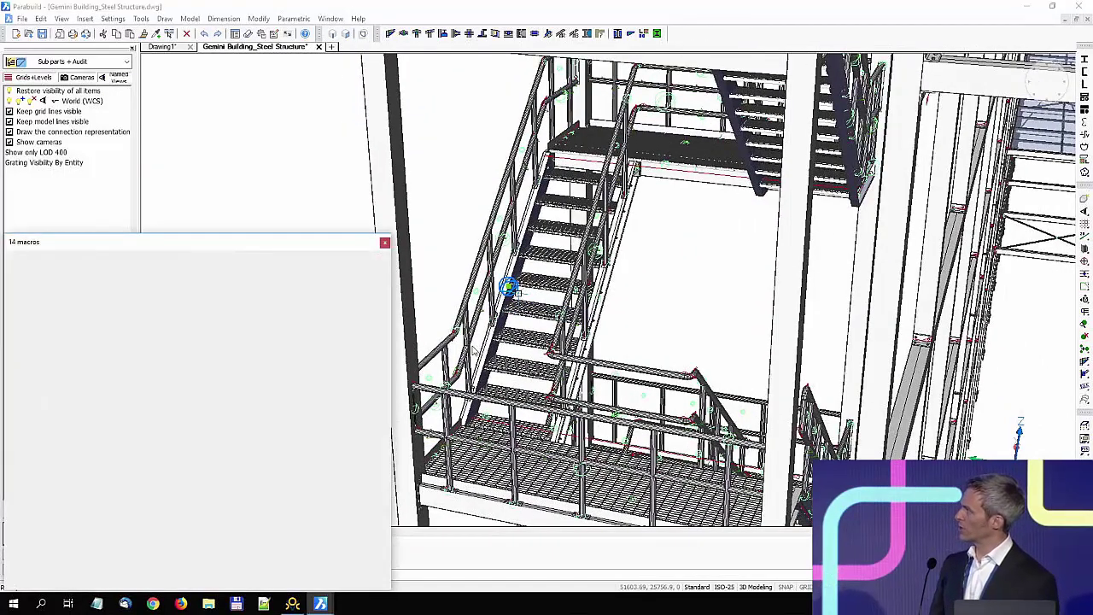
{"action": "left_click", "coordinate": [303, 463]}
{"action": "left_click", "coordinate": [325, 253]}
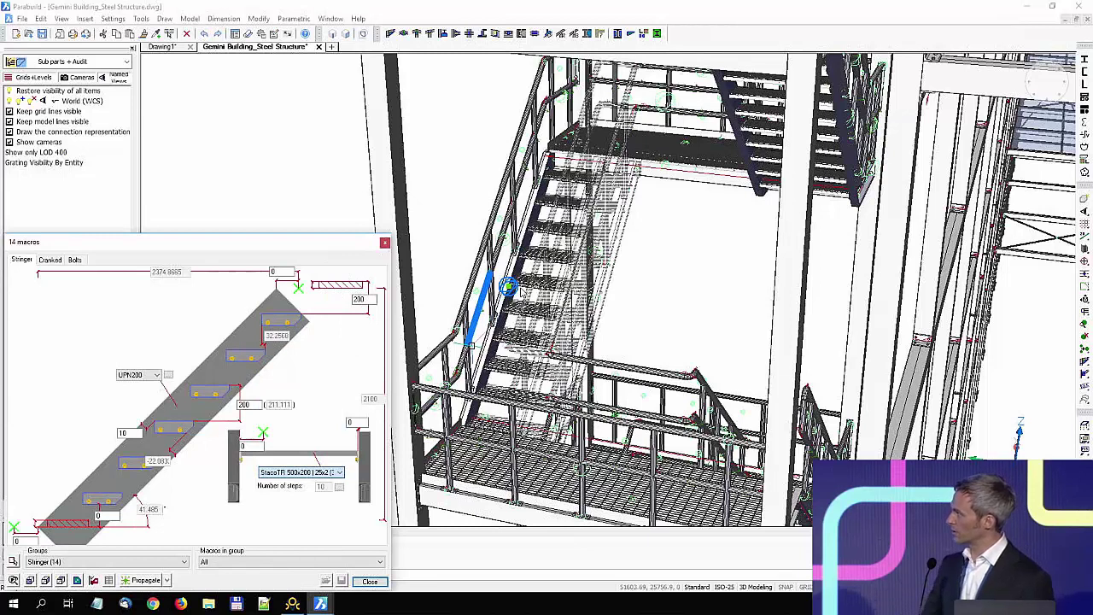
{"action": "left_click", "coordinate": [384, 243]}
Step: Set the post spacing of the stair flight railings to 300 in the railing macro
{"action": "scroll", "coordinate": [449, 243], "scroll_direction": "up", "scroll_amount": 5}
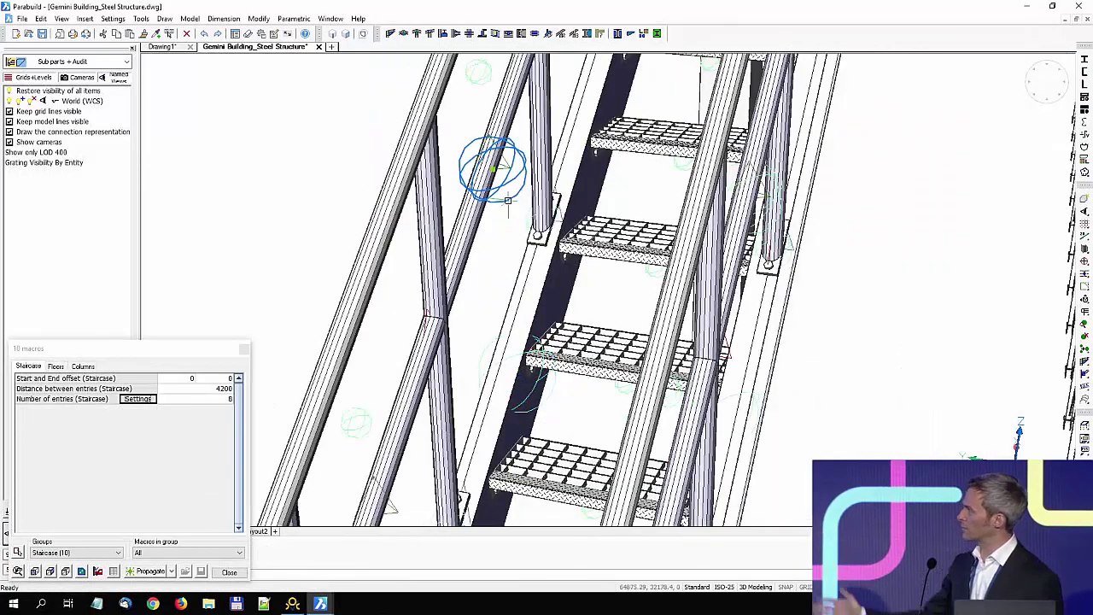
{"action": "left_click", "coordinate": [507, 202]}
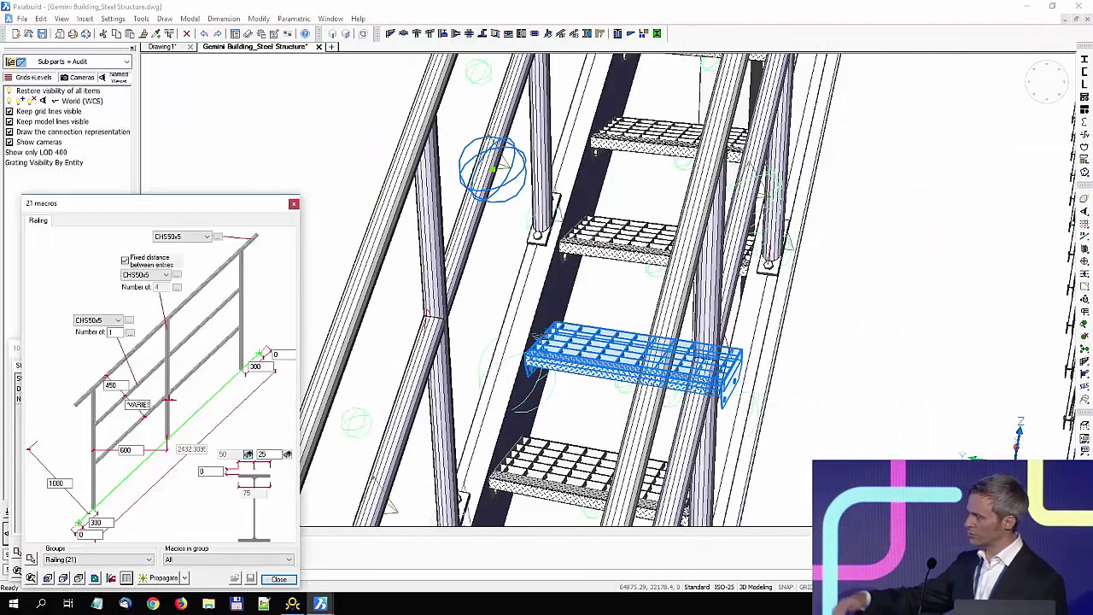
{"action": "scroll", "coordinate": [573, 318], "scroll_direction": "down", "scroll_amount": 3}
{"action": "middle_click_drag", "start_coordinate": [608, 327], "coordinate": [575, 334]}
{"action": "left_click", "coordinate": [137, 448]}
{"action": "type", "text": "300"}
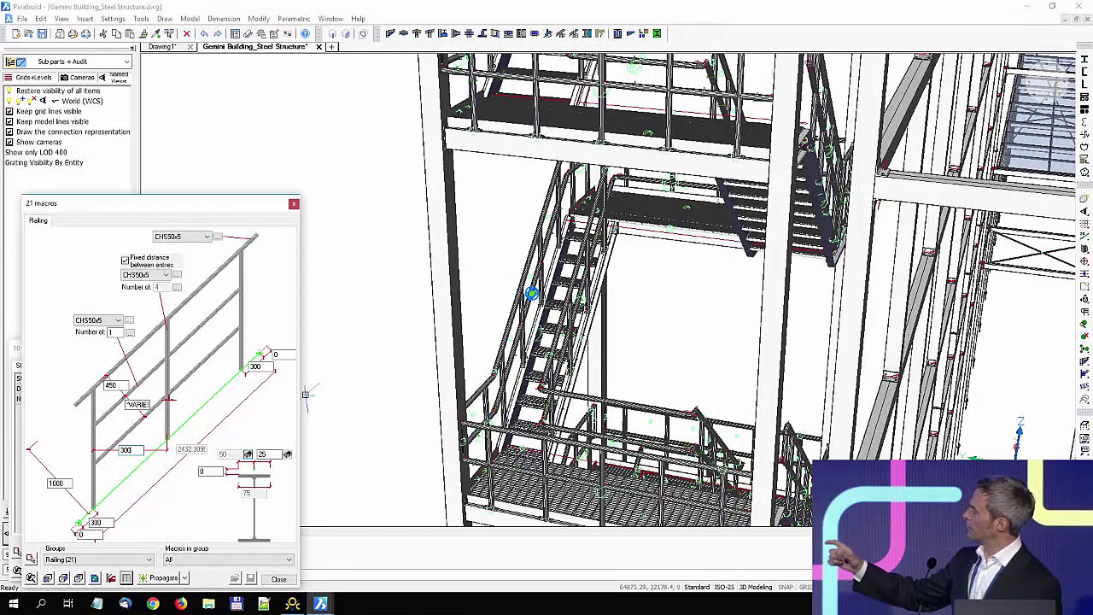
{"action": "key", "text": "Return"}
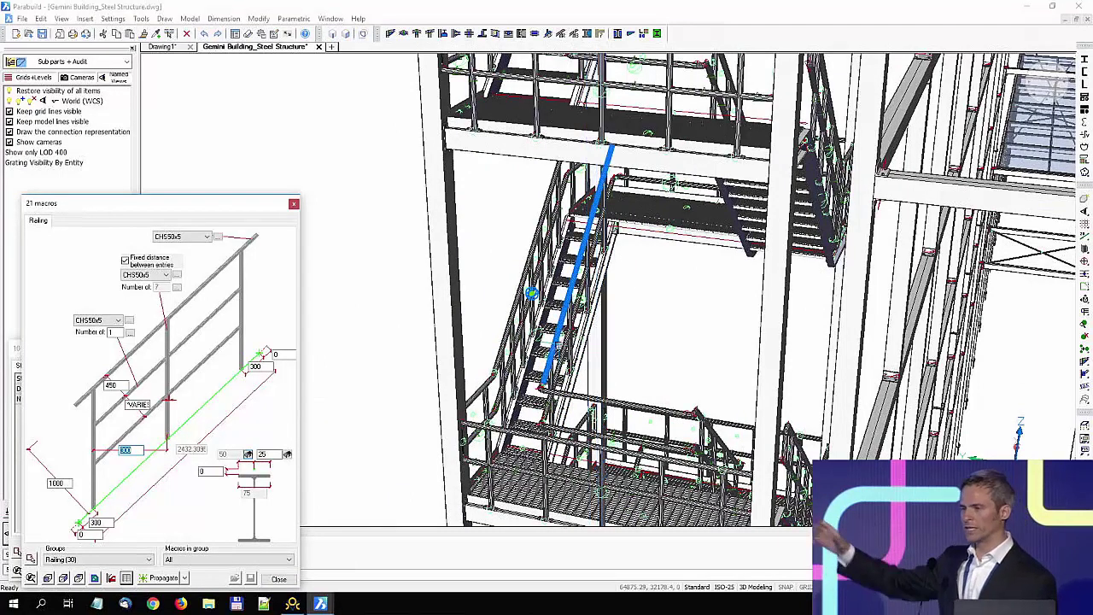
{"action": "scroll", "coordinate": [562, 326], "scroll_direction": "up", "scroll_amount": 1}
{"action": "key", "text": "Escape"}
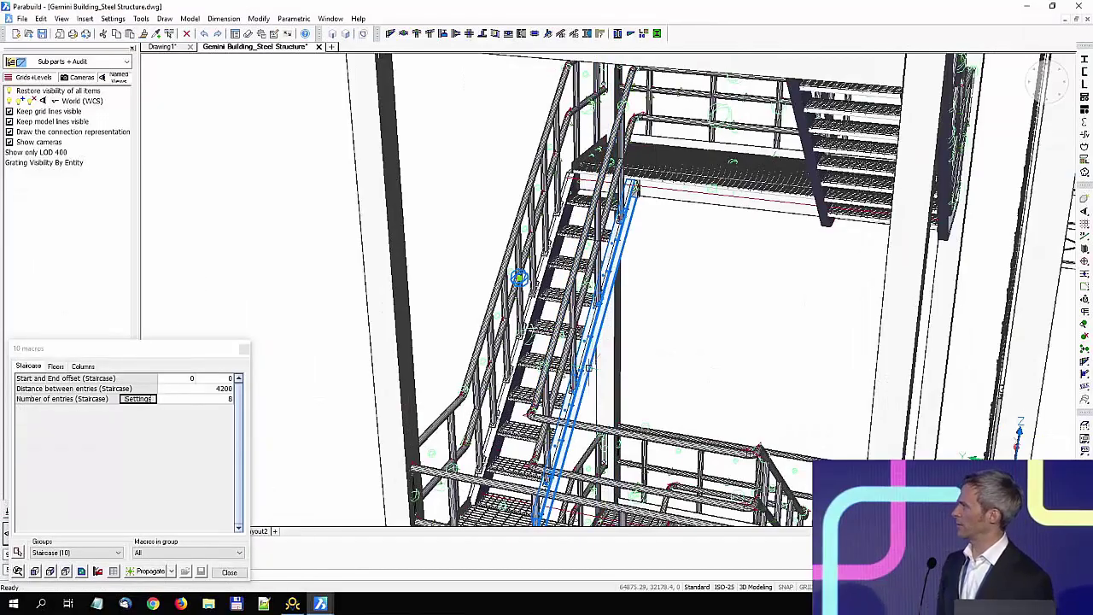
Step: Close the side panel and the staircase macro dialog, then assign part numbers to the steel structure
{"action": "middle_click_drag", "start_coordinate": [595, 353], "coordinate": [662, 205]}
{"action": "scroll", "coordinate": [664, 205], "scroll_direction": "up", "scroll_amount": 2}
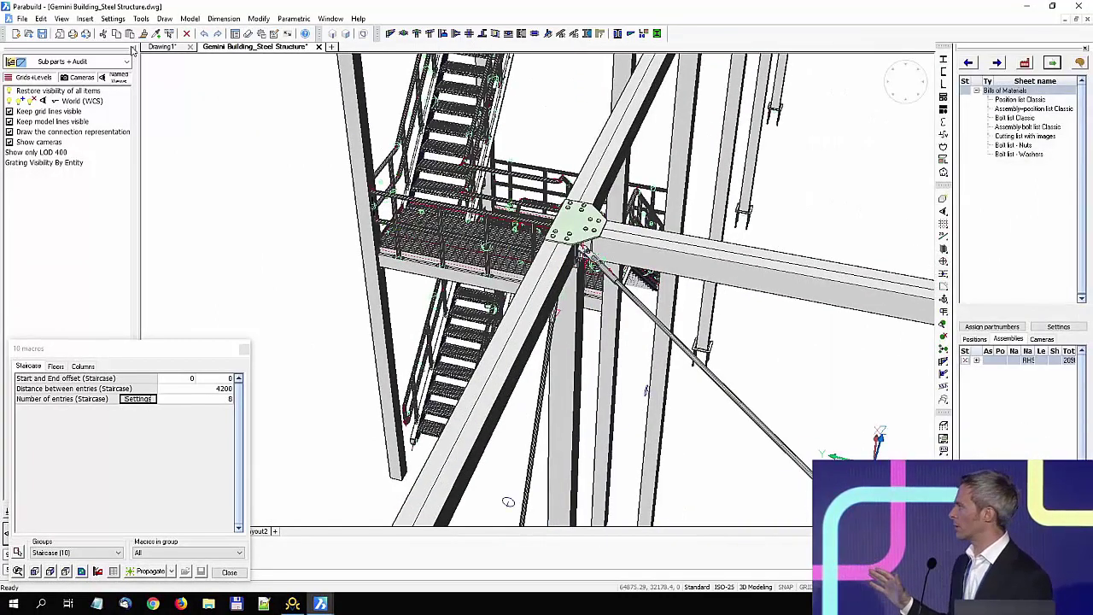
{"action": "left_click", "coordinate": [133, 48]}
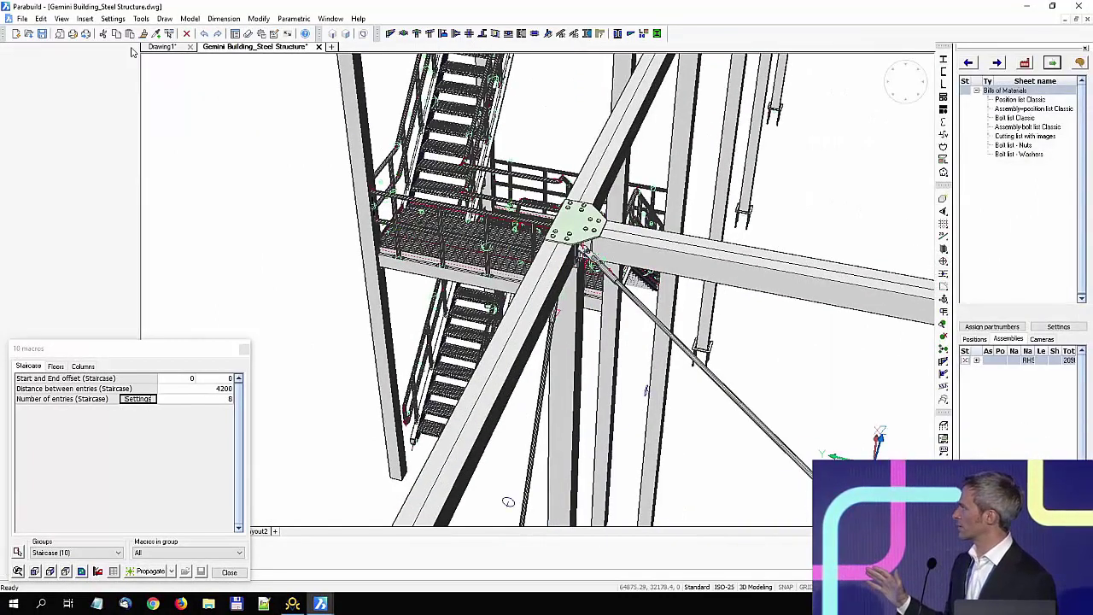
{"action": "left_click", "coordinate": [244, 349]}
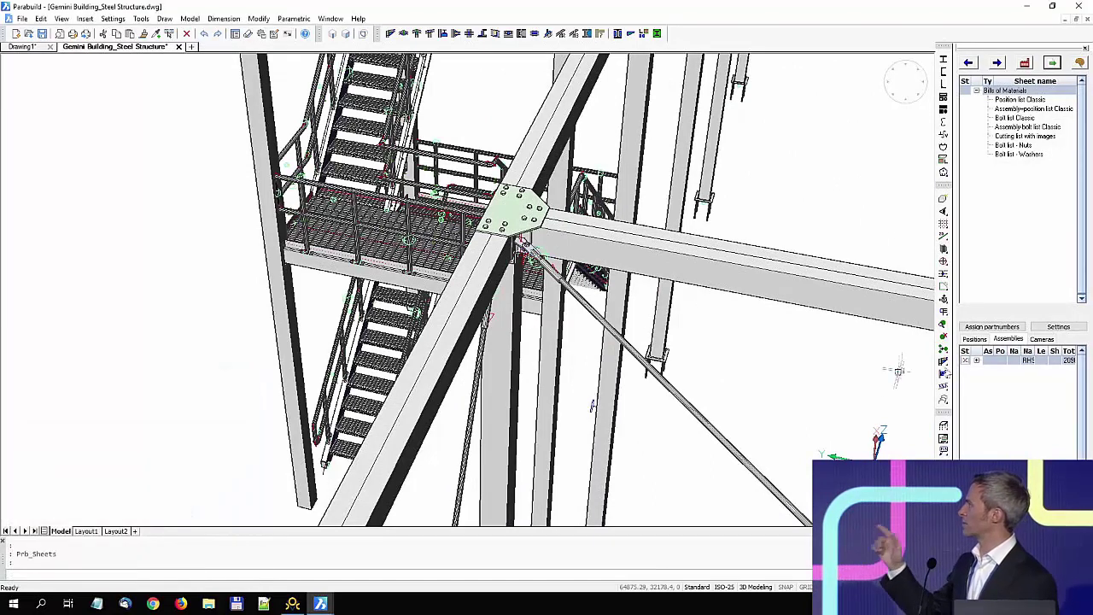
{"action": "left_click", "coordinate": [1011, 328]}
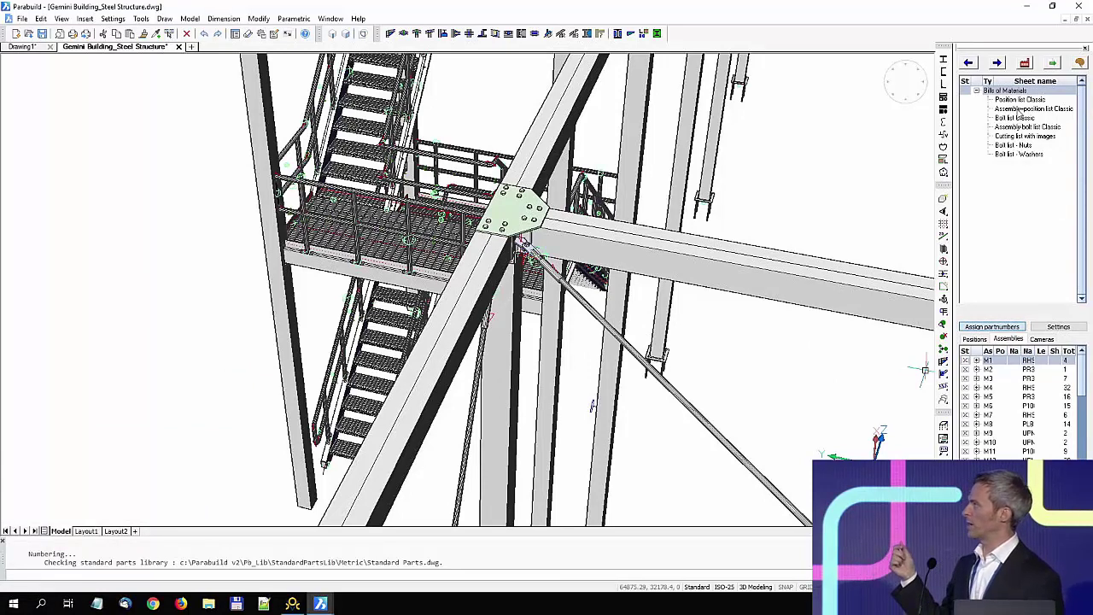
Step: Generate the Assembly+position list Classic bill of materials and look through its rows in OpenOffice Calc
{"action": "left_click", "coordinate": [1020, 109]}
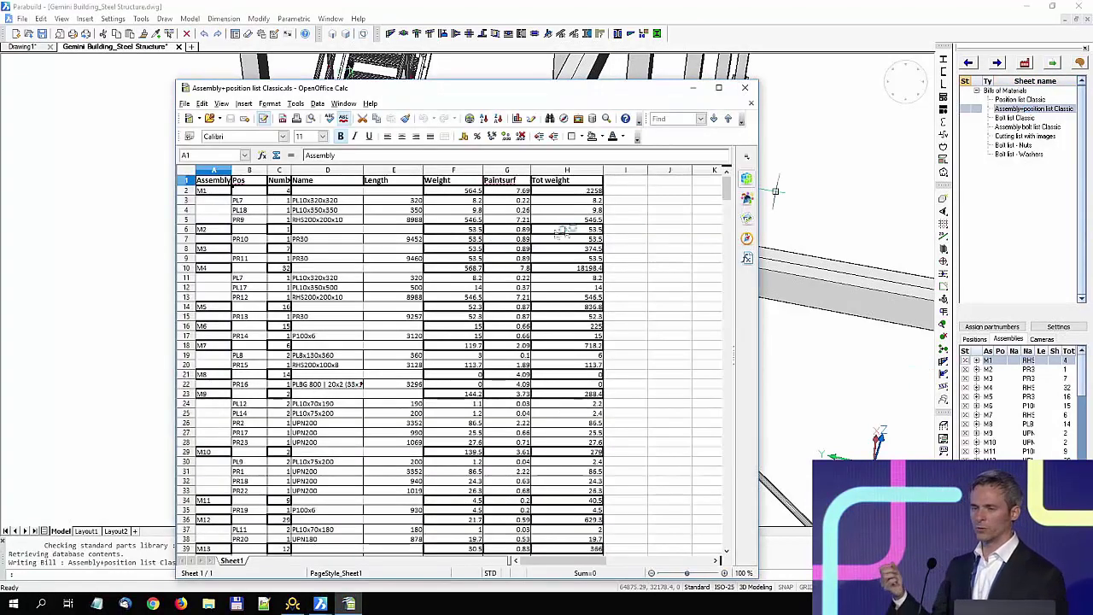
{"action": "left_click_drag", "start_coordinate": [727, 195], "coordinate": [727, 192]}
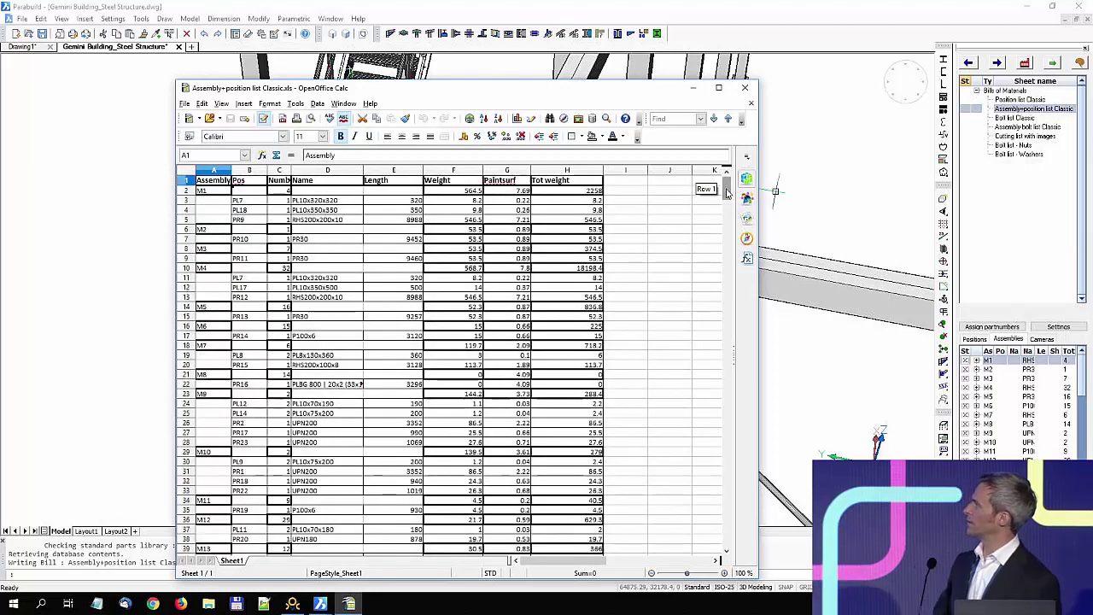
{"action": "left_click_drag", "start_coordinate": [727, 193], "coordinate": [728, 244]}
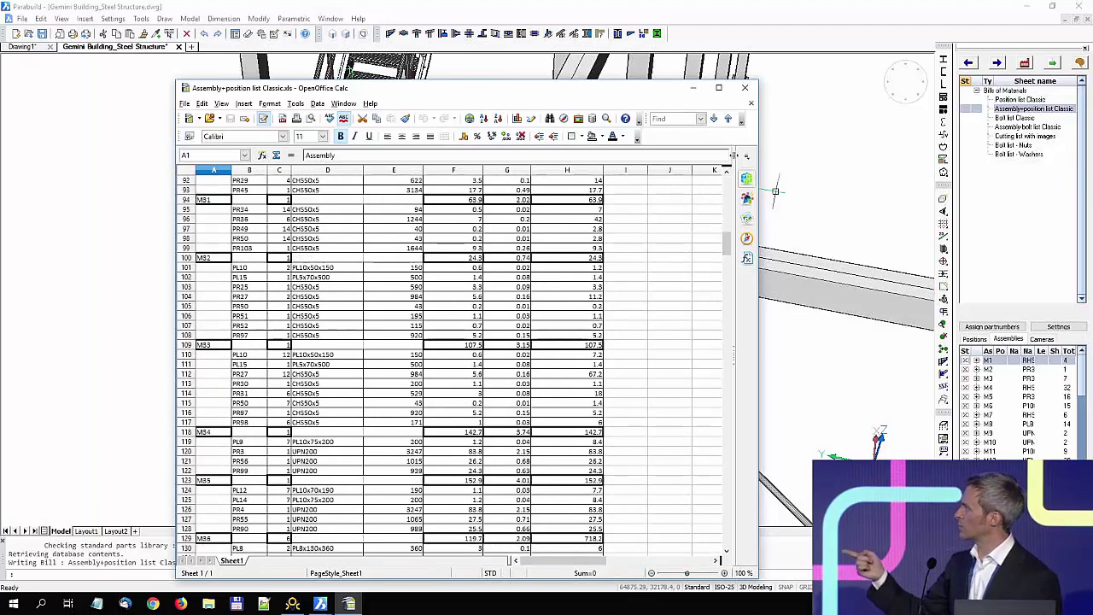
Step: Create the shop drawing of assembly M1, inspect its parts table, and return to the model
{"action": "right_click", "coordinate": [993, 362]}
{"action": "left_click", "coordinate": [999, 370]}
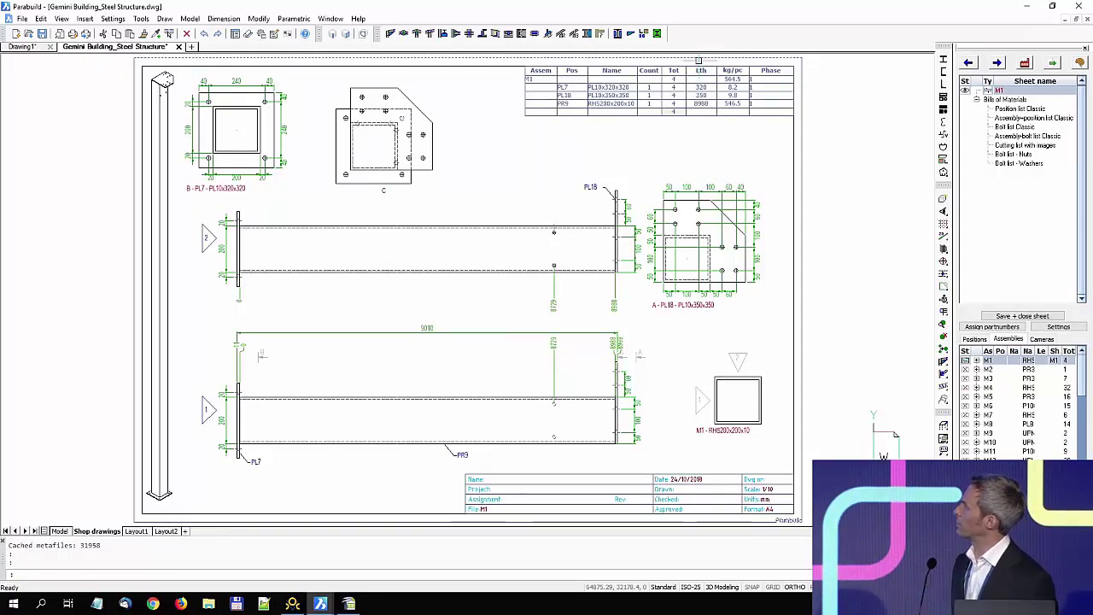
{"action": "mouse_move", "coordinate": [691, 59]}
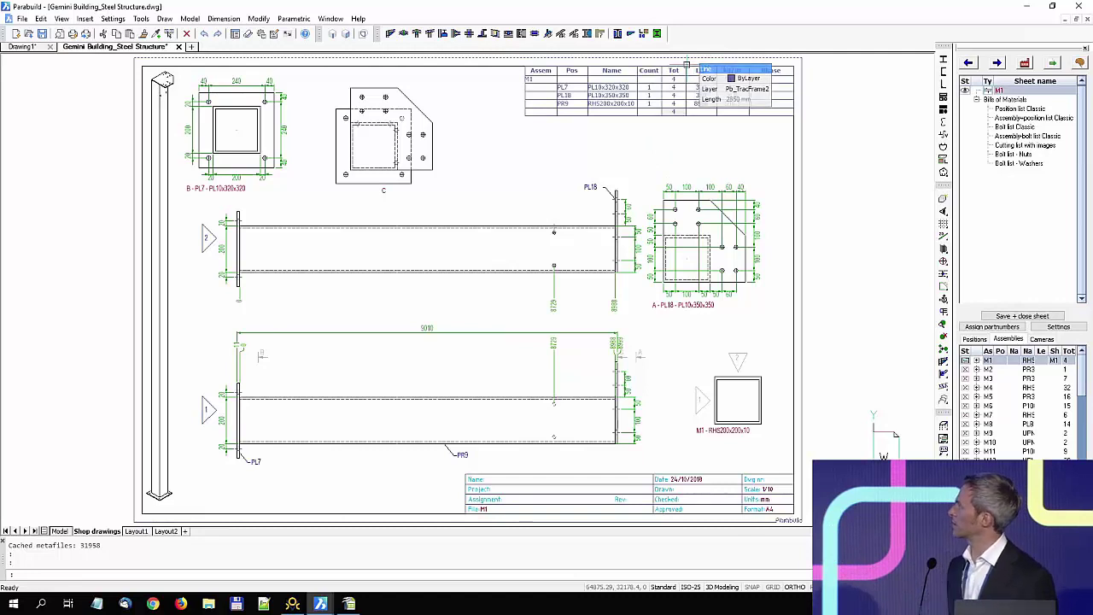
{"action": "scroll", "coordinate": [687, 63], "scroll_direction": "up", "scroll_amount": 3}
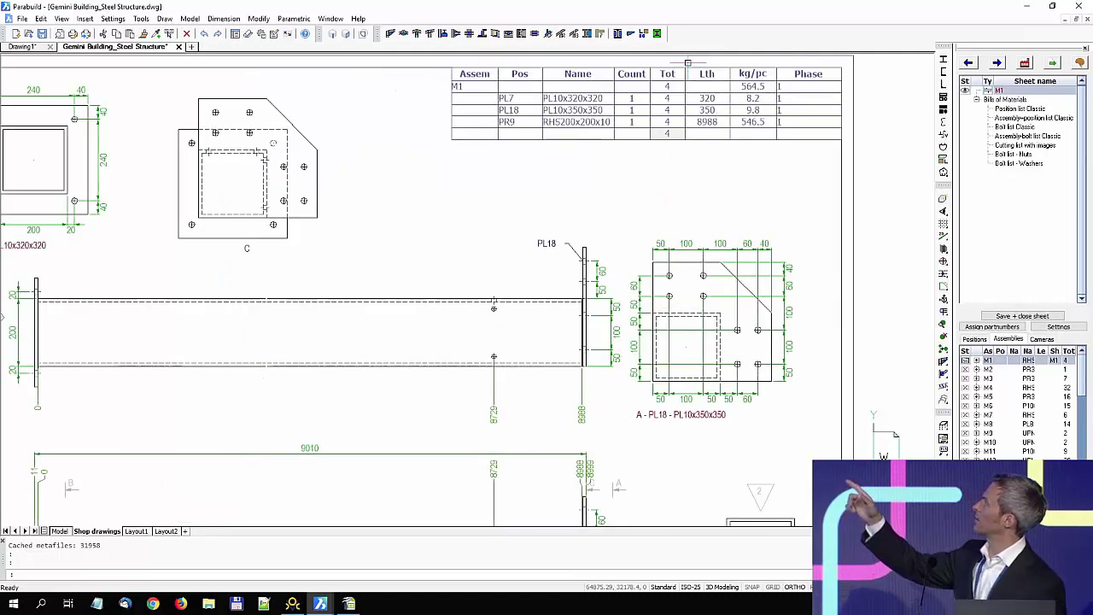
{"action": "left_click", "coordinate": [666, 165]}
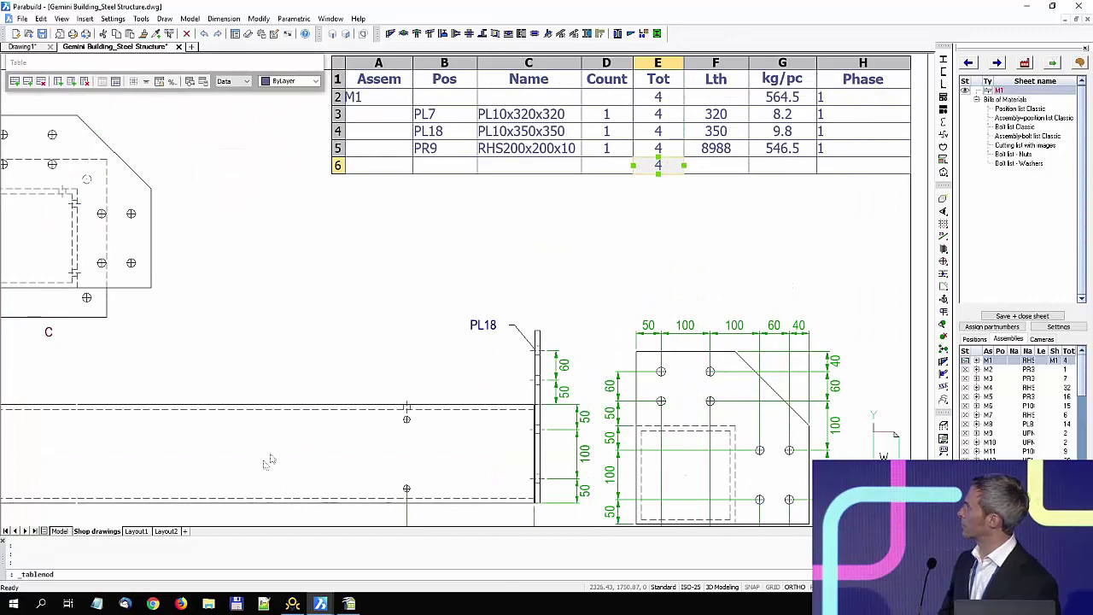
{"action": "left_click", "coordinate": [58, 531]}
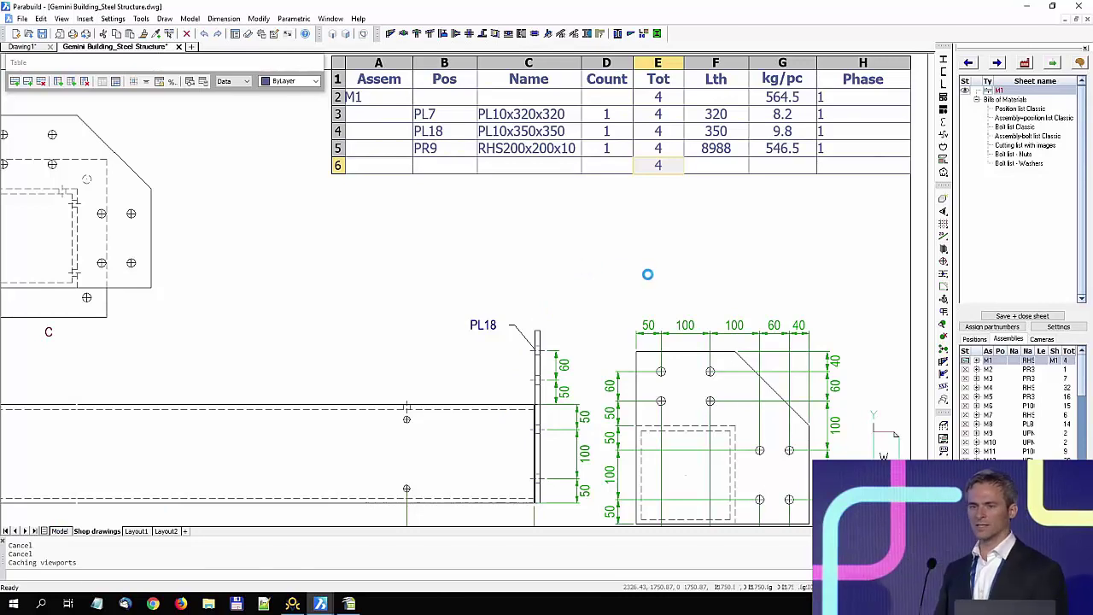
{"action": "left_click", "coordinate": [1025, 66]}
{"action": "left_click", "coordinate": [1011, 90]}
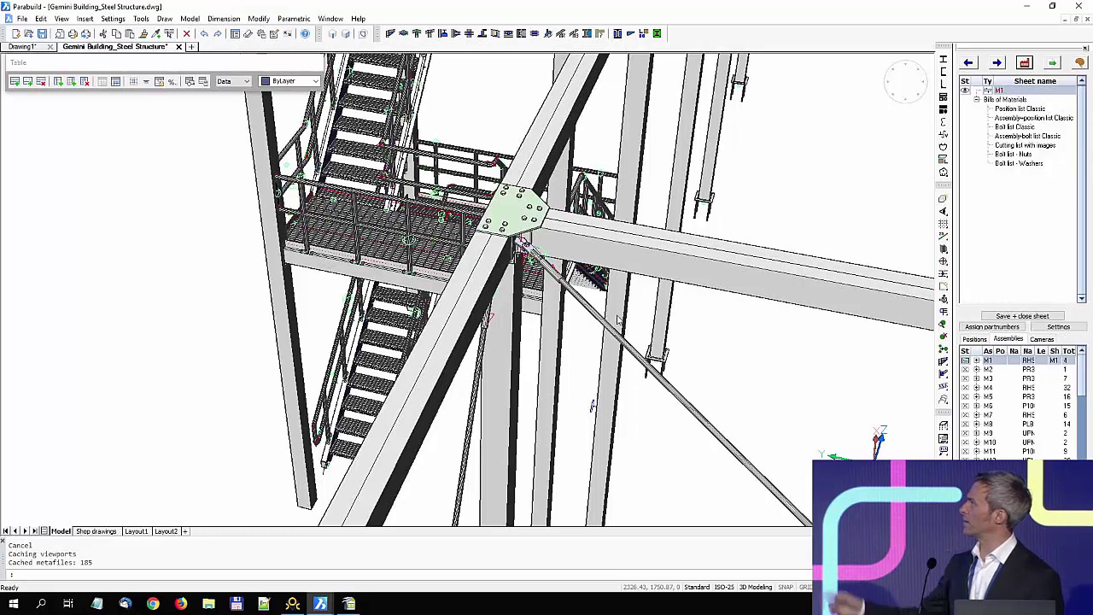
{"action": "key", "text": "Escape"}
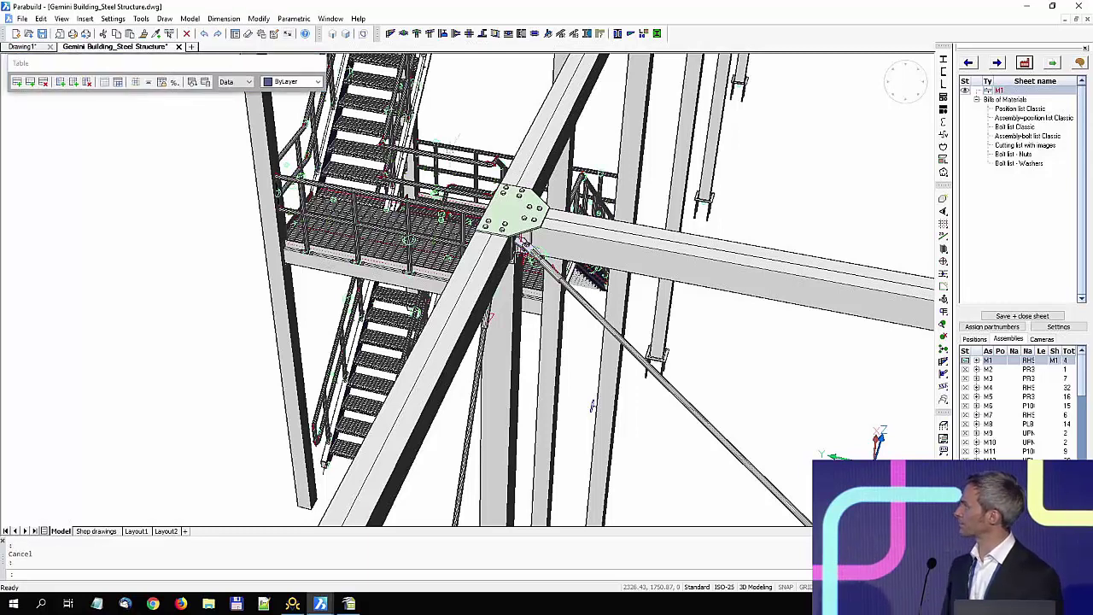
Step: Generate a DXF file of the bolted connection plate on top of the column where the beams meet
{"action": "left_click", "coordinate": [1025, 63]}
{"action": "left_click", "coordinate": [1019, 88]}
{"action": "left_click", "coordinate": [561, 365]}
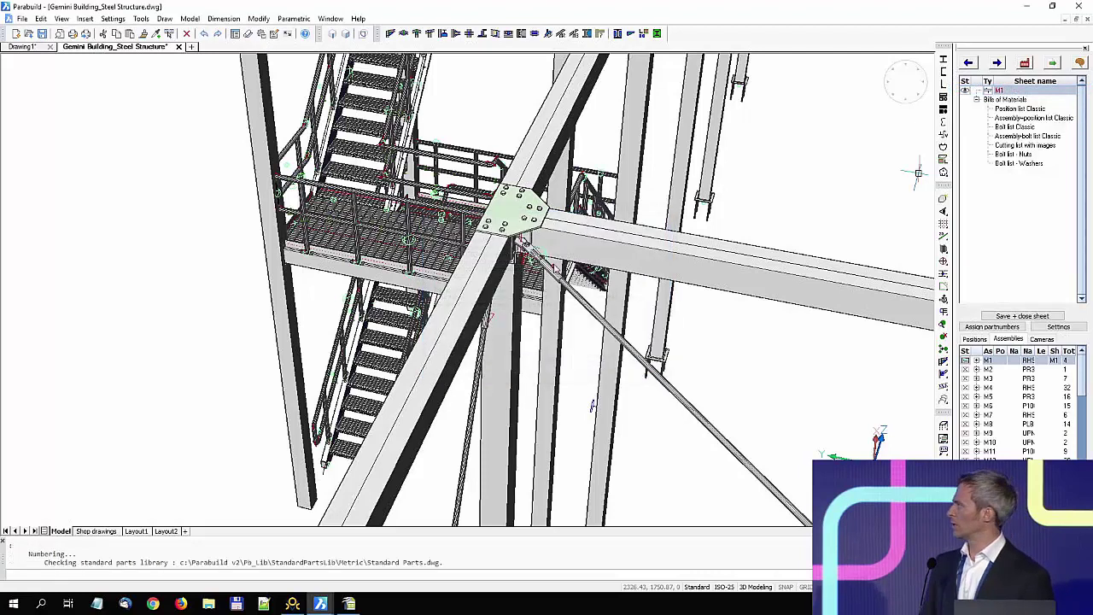
{"action": "left_click", "coordinate": [532, 257]}
{"action": "left_click", "coordinate": [512, 266]}
{"action": "left_click", "coordinate": [483, 387]}
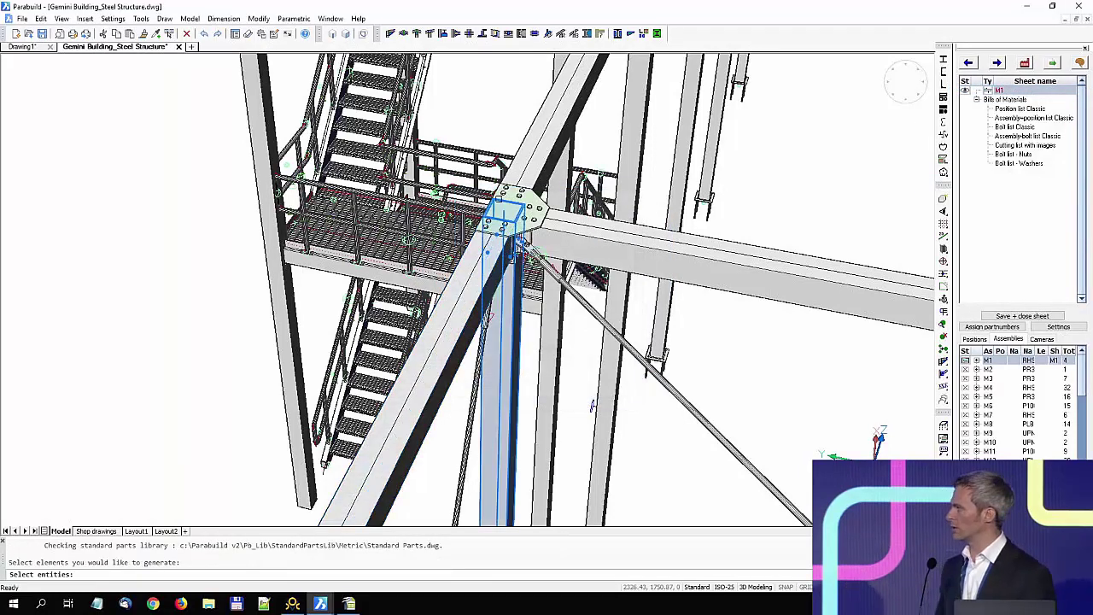
{"action": "scroll", "coordinate": [499, 192], "scroll_direction": "up", "scroll_amount": 2}
{"action": "left_click", "coordinate": [497, 180]}
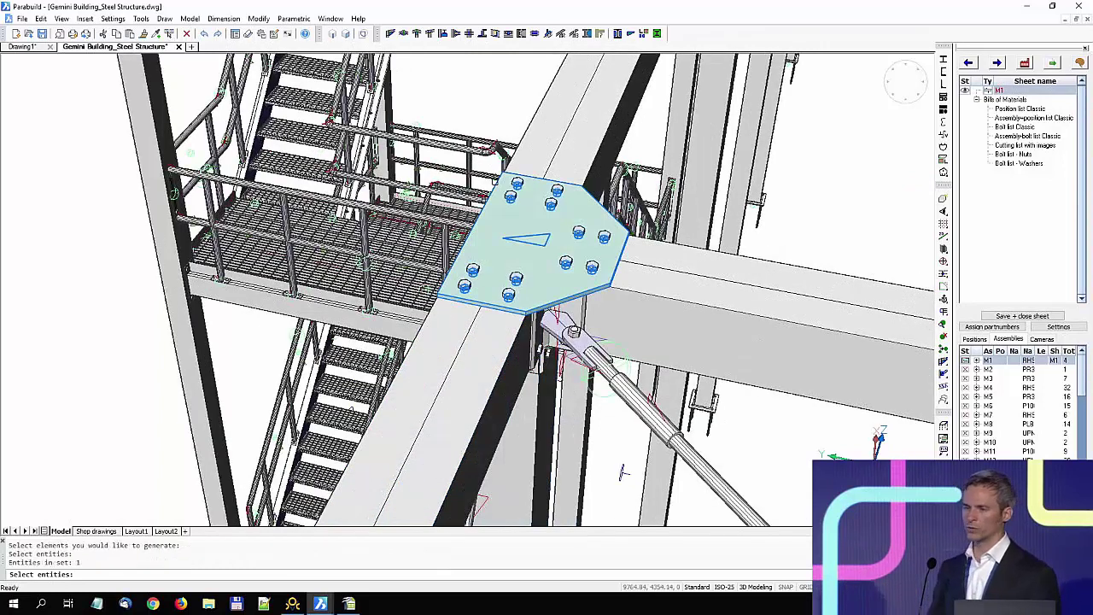
{"action": "key", "text": "Return"}
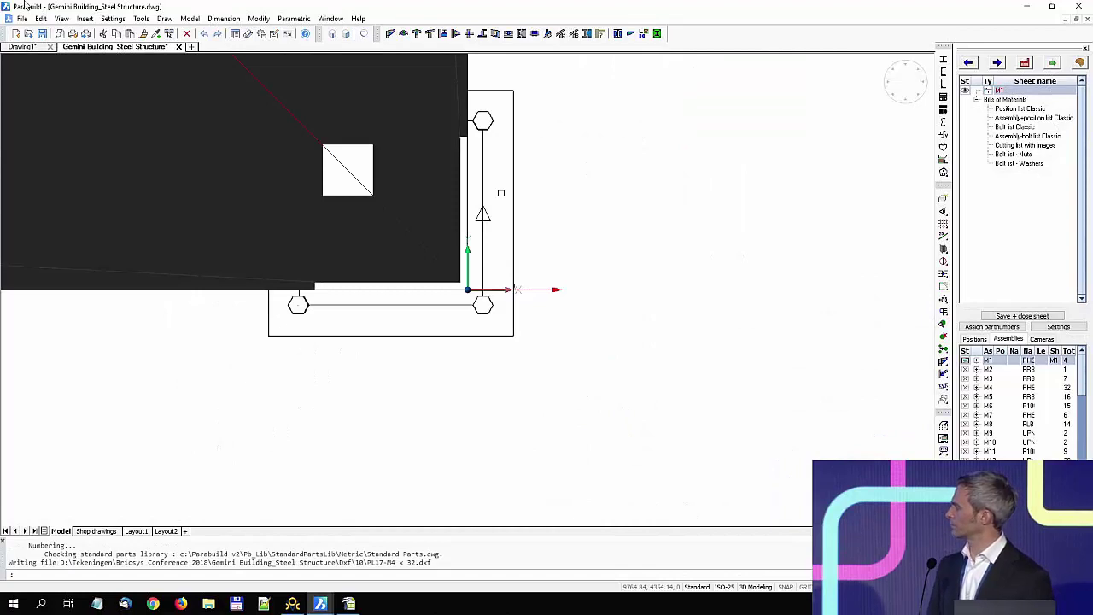
Step: Open PL17-M4 x 32.dxf from the 10 subfolder of the steel structure's Dxf folder and view the plate
{"action": "left_click", "coordinate": [29, 34]}
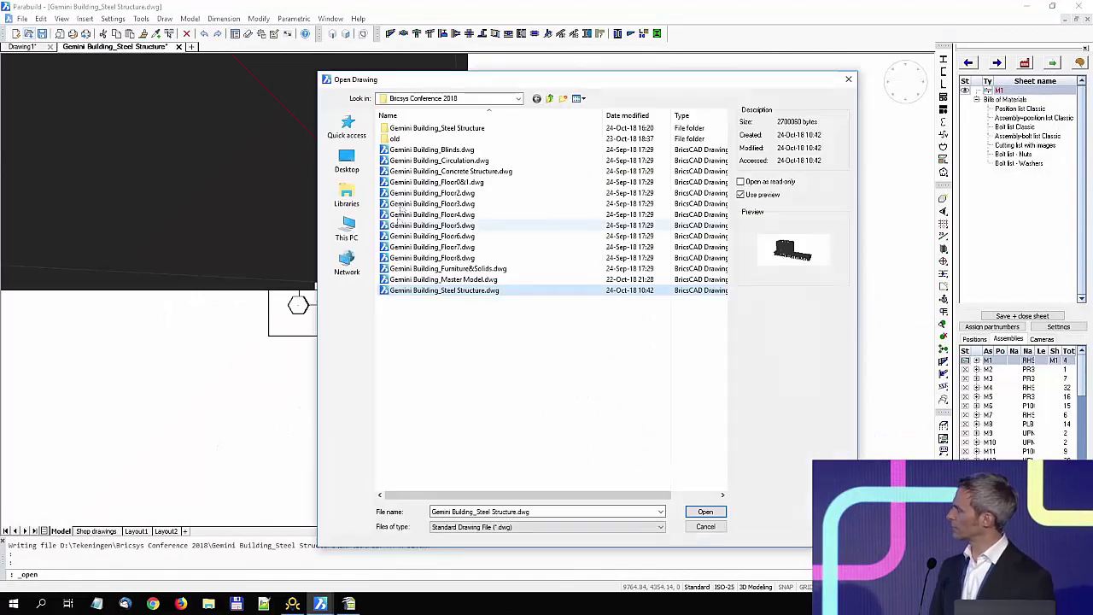
{"action": "double_click", "coordinate": [441, 133]}
{"action": "double_click", "coordinate": [440, 132]}
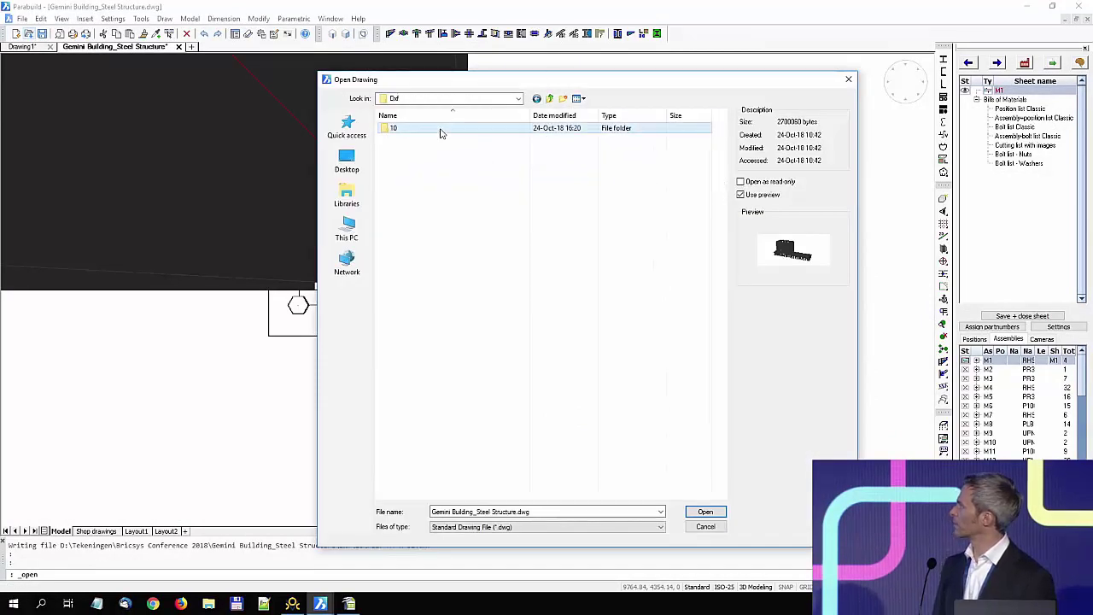
{"action": "left_click", "coordinate": [514, 527]}
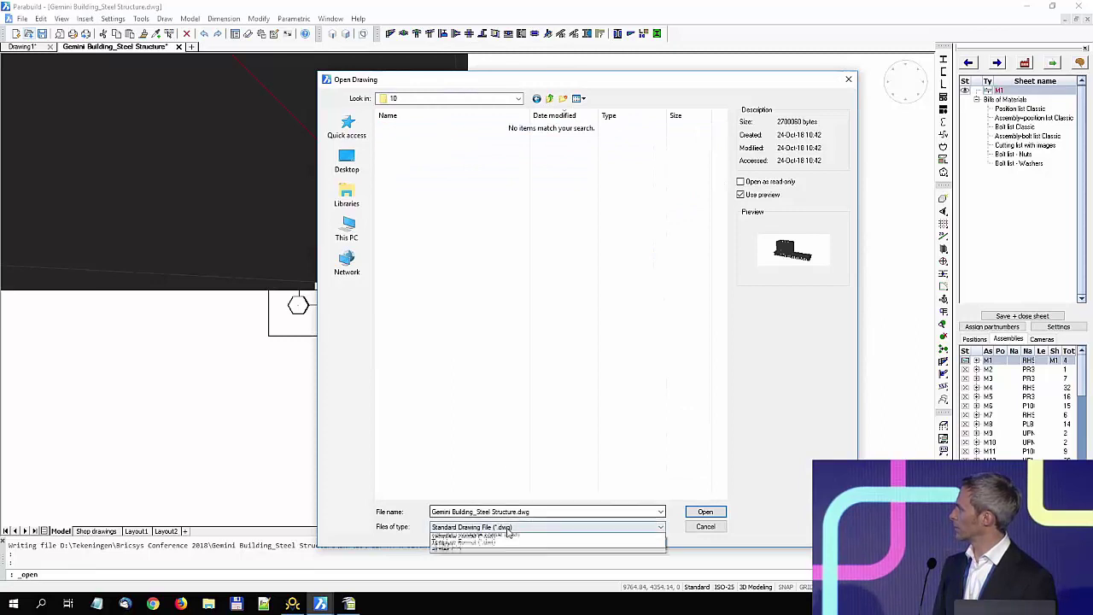
{"action": "left_click", "coordinate": [510, 538]}
{"action": "double_click", "coordinate": [455, 128]}
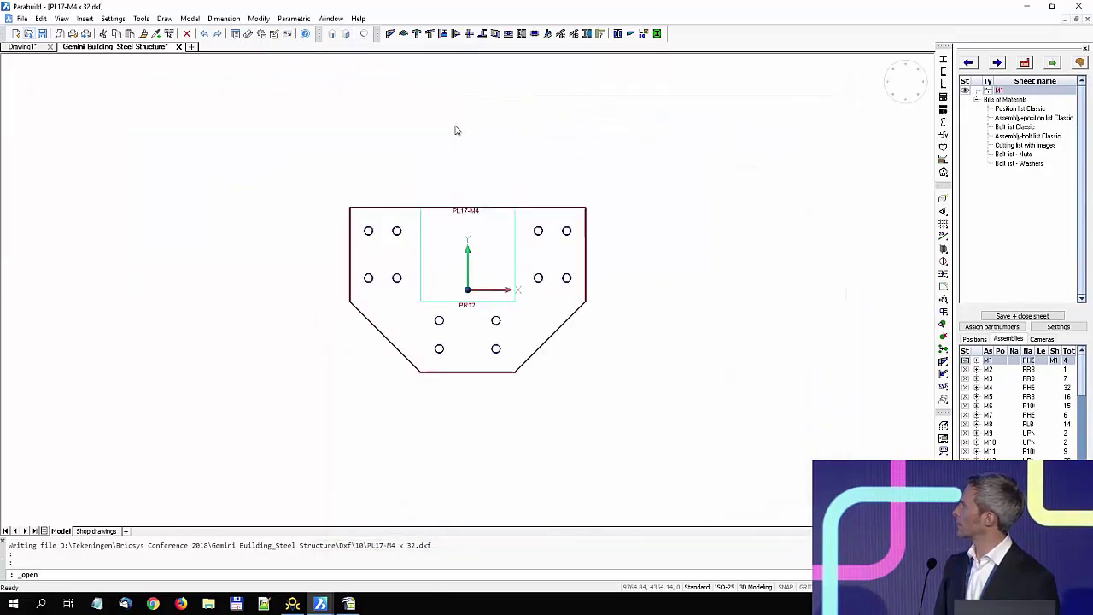
{"action": "scroll", "coordinate": [458, 260], "scroll_direction": "up", "scroll_amount": 1}
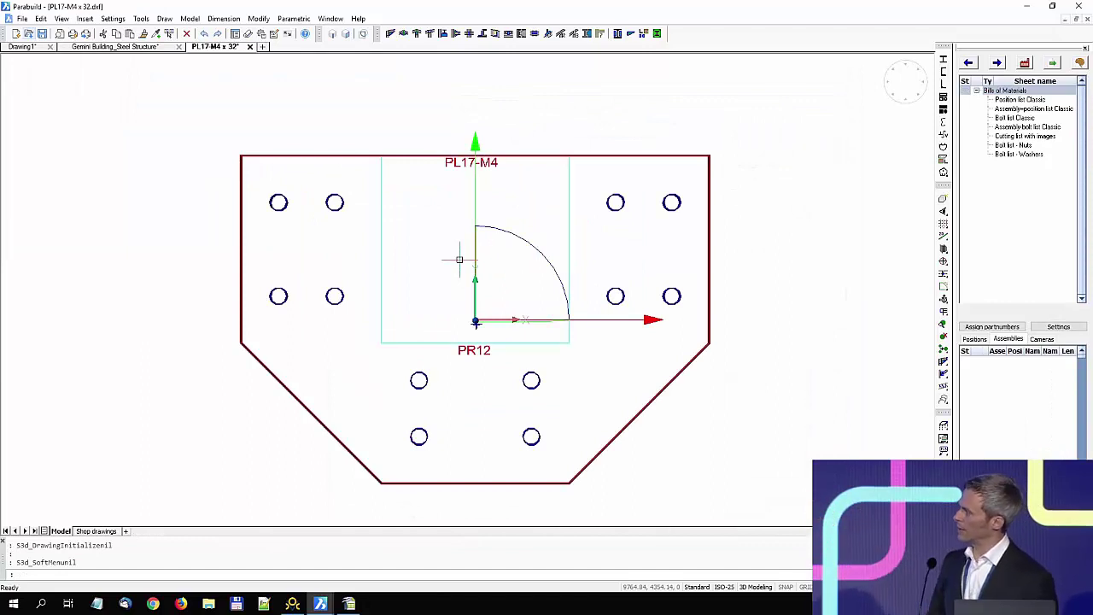
Step: Select the PR12 profile outline marked on the PL17-M4 plate
{"action": "left_click", "coordinate": [406, 320]}
{"action": "left_click", "coordinate": [376, 346]}
{"action": "left_click", "coordinate": [569, 332]}
{"action": "left_click", "coordinate": [570, 333]}
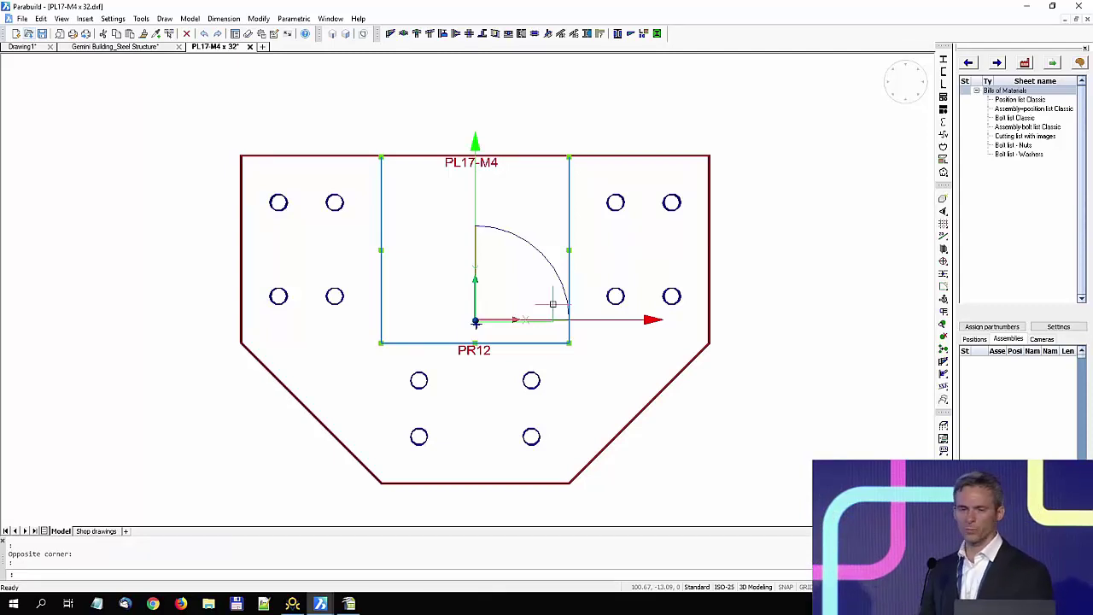
Step: Return to the Gemini Building_Steel Structure drawing and open its export as the IFC file Gemini Building_Steel Structure.ifc
{"action": "left_click", "coordinate": [159, 48]}
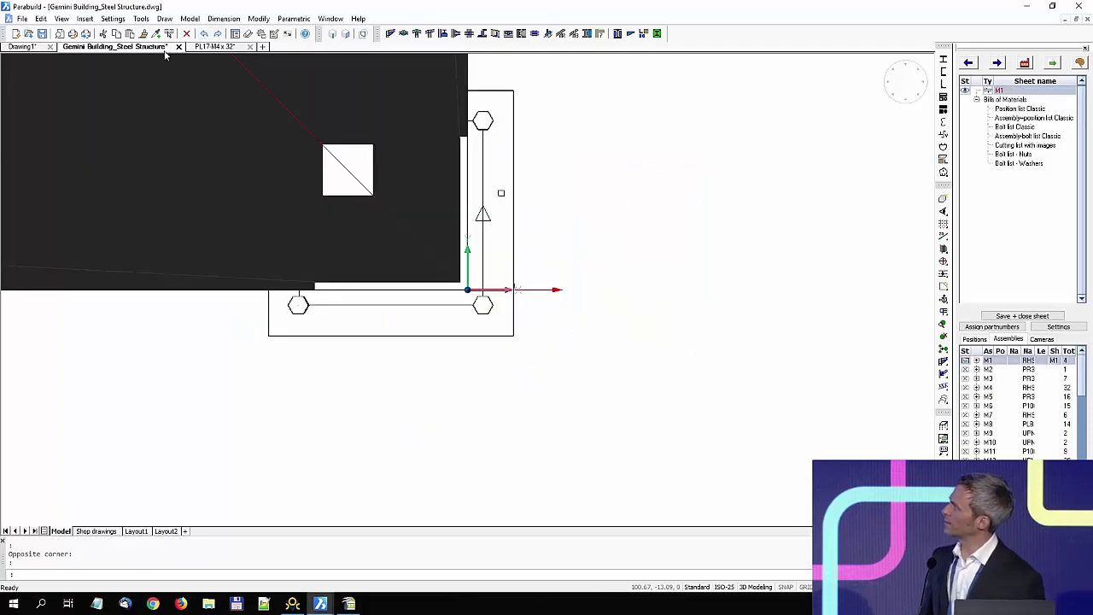
{"action": "left_click", "coordinate": [20, 19]}
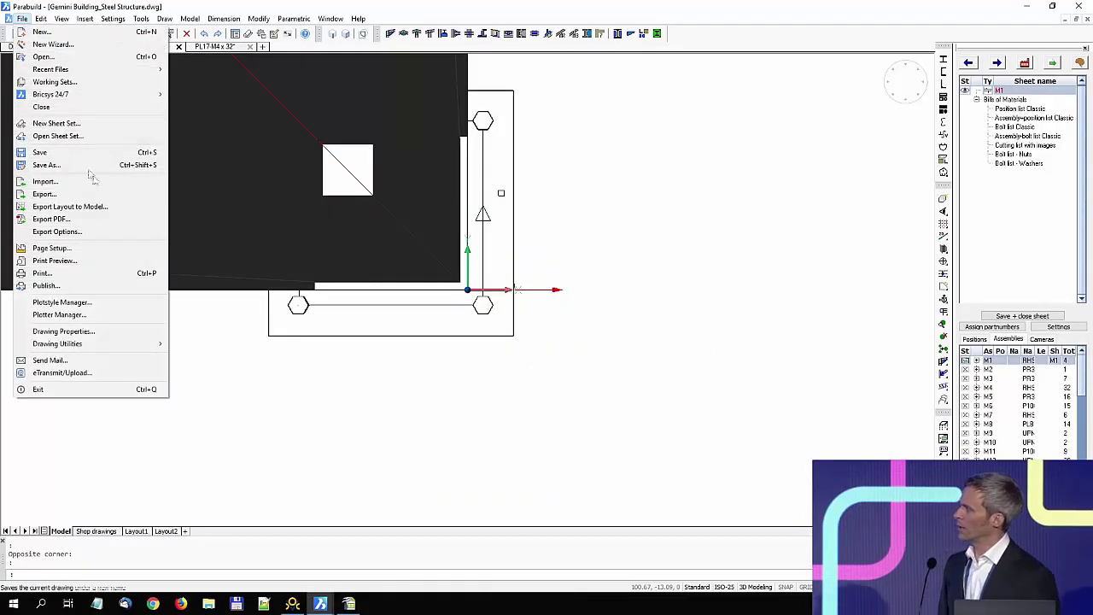
{"action": "left_click", "coordinate": [105, 198]}
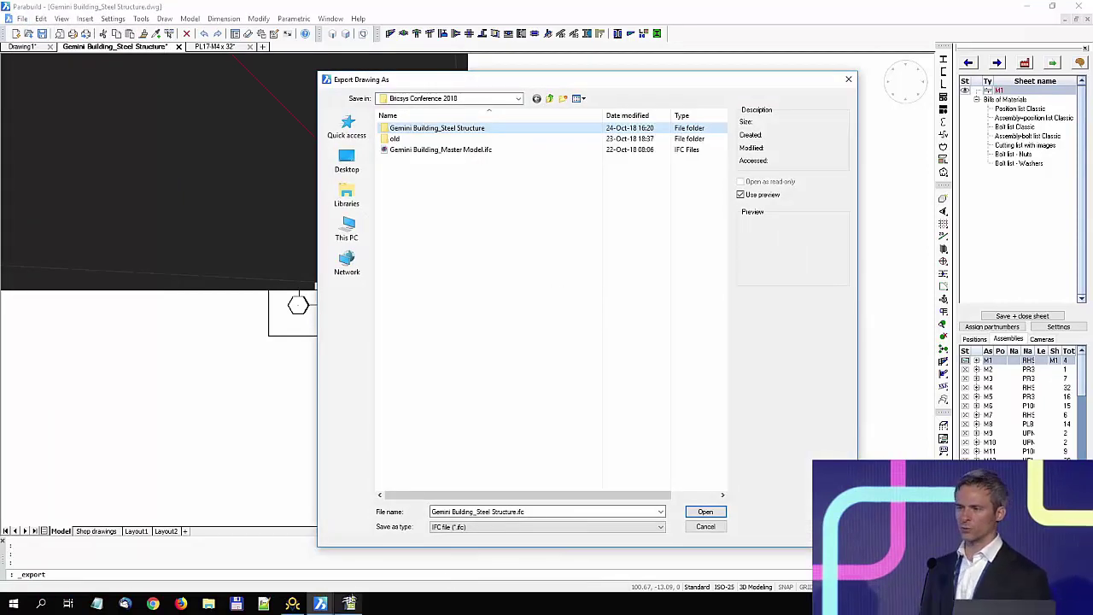
Step: Switch to Solibri Model Viewer and examine the steel beams and columns where the canopy frame meets the building's facade
{"action": "mouse_move", "coordinate": [303, 602]}
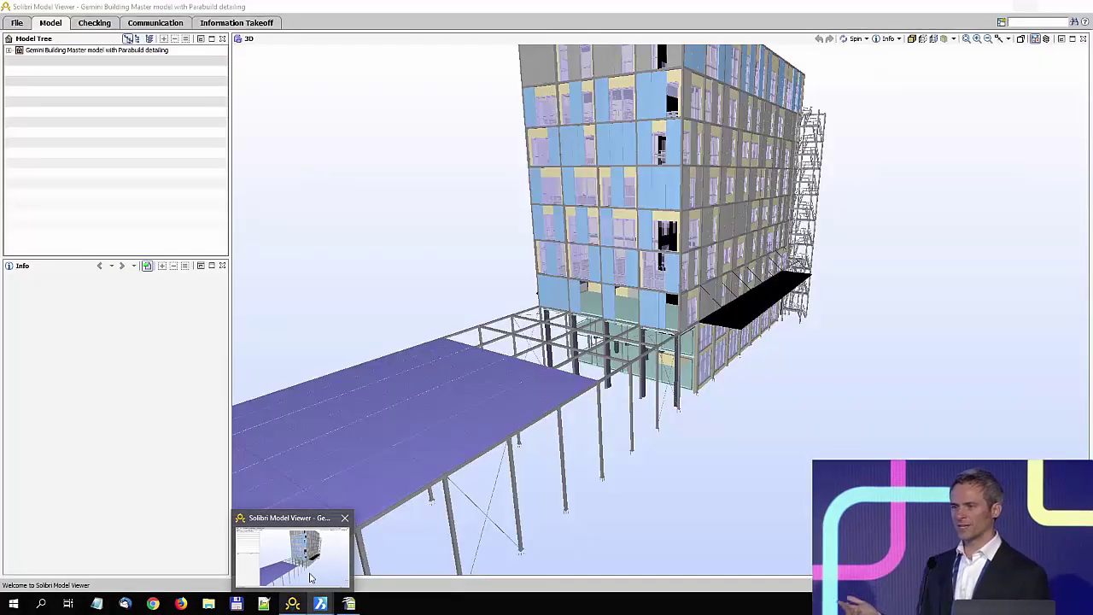
{"action": "left_click", "coordinate": [293, 553]}
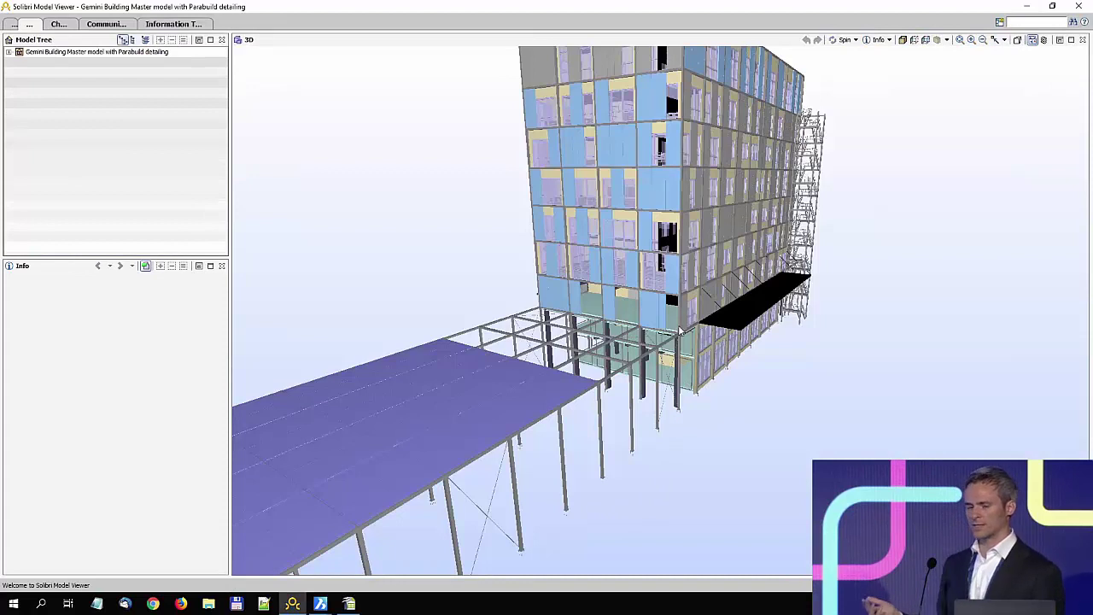
{"action": "mouse_move", "coordinate": [676, 333]}
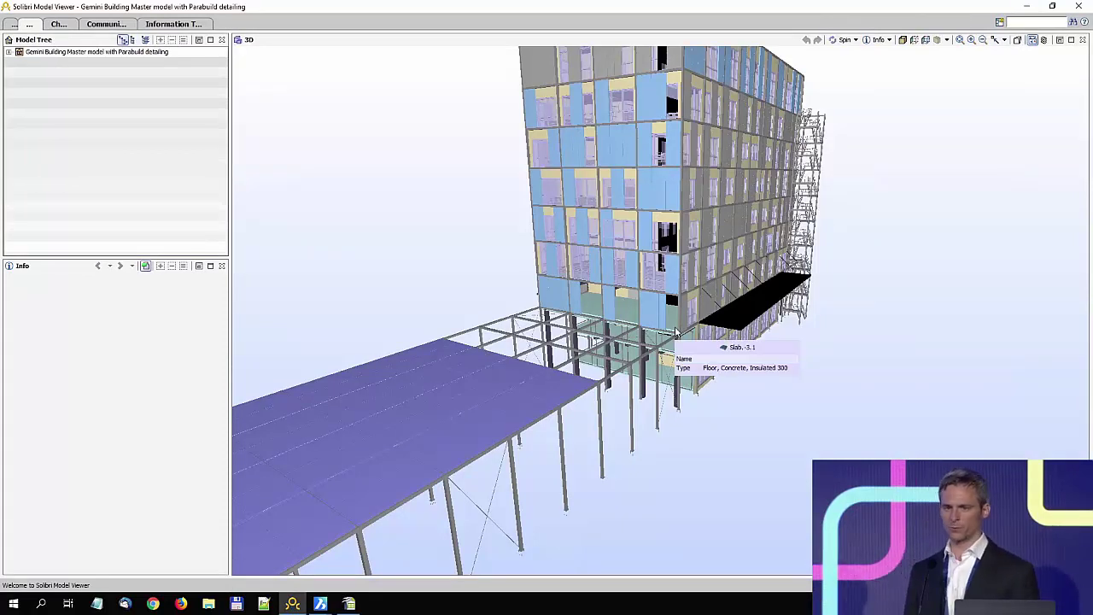
{"action": "mouse_move", "coordinate": [674, 327]}
{"action": "left_mouse_down"}
{"action": "mouse_move", "coordinate": [625, 331]}
{"action": "mouse_move", "coordinate": [646, 333]}
{"action": "left_mouse_up"}
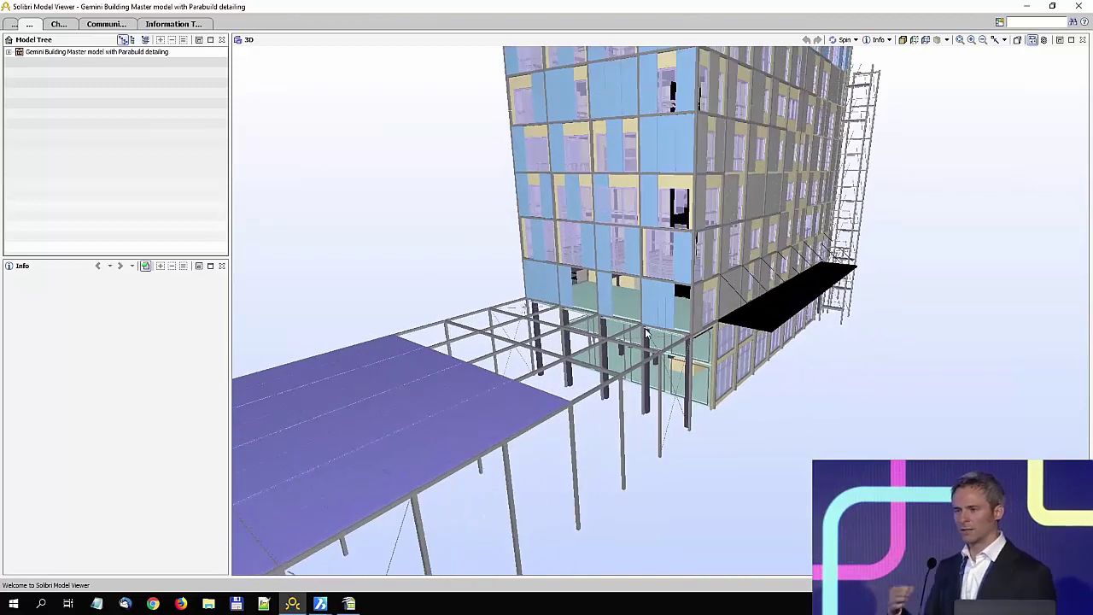
{"action": "scroll", "coordinate": [647, 333], "scroll_direction": "up", "scroll_amount": 5}
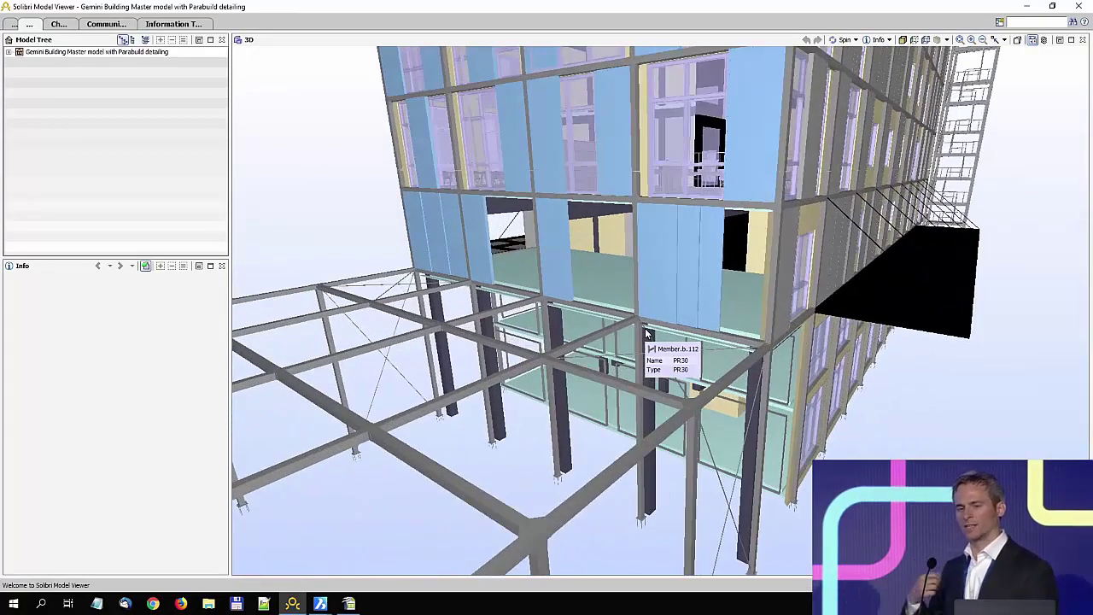
{"action": "scroll", "coordinate": [646, 333], "scroll_direction": "up", "scroll_amount": 3}
{"action": "scroll", "coordinate": [644, 328], "scroll_direction": "up", "scroll_amount": 2}
{"action": "scroll", "coordinate": [639, 325], "scroll_direction": "up", "scroll_amount": 4}
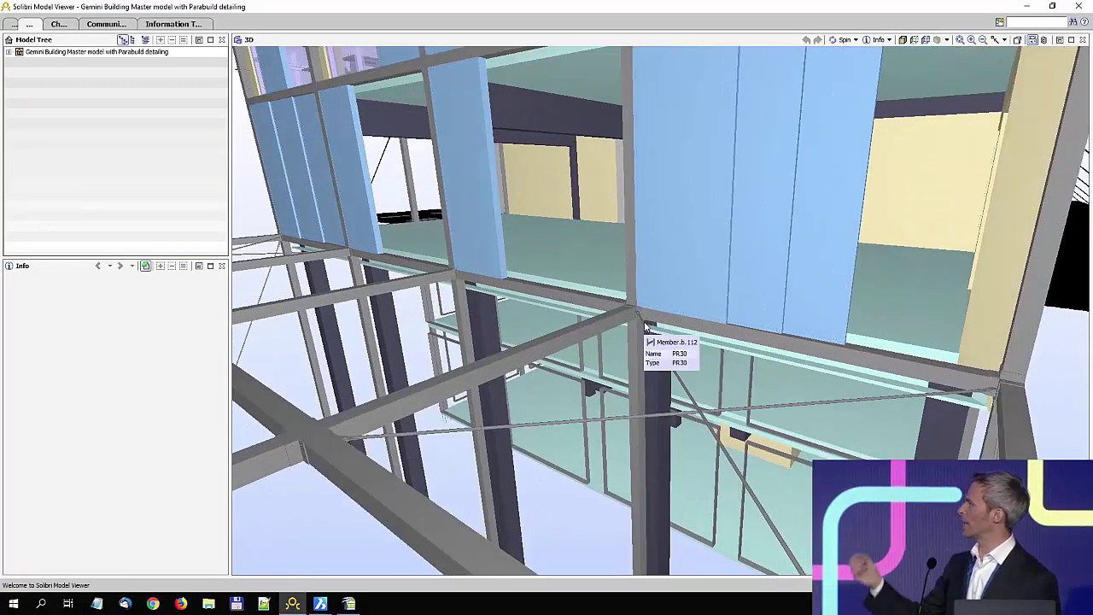
{"action": "scroll", "coordinate": [646, 330], "scroll_direction": "up", "scroll_amount": 3}
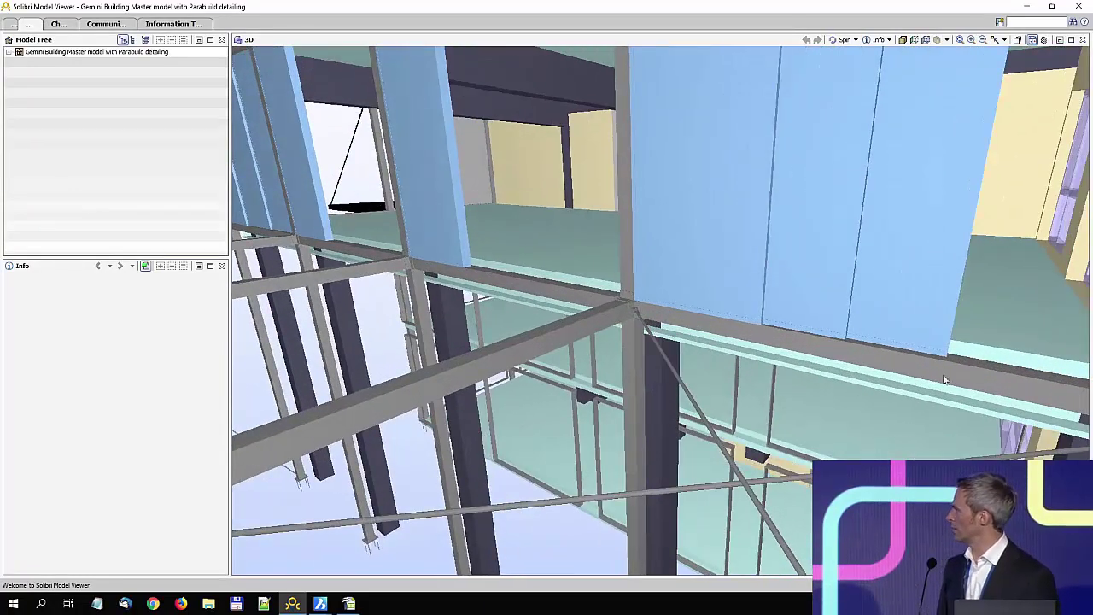
Step: Examine the bolted connection of beams, column and wind brace at the building's corner
{"action": "mouse_move", "coordinate": [946, 381]}
{"action": "left_mouse_down"}
{"action": "mouse_move", "coordinate": [1062, 390]}
{"action": "mouse_move", "coordinate": [901, 377]}
{"action": "left_mouse_up"}
{"action": "scroll", "coordinate": [799, 354], "scroll_direction": "up", "scroll_amount": 2}
{"action": "scroll", "coordinate": [797, 352], "scroll_direction": "up", "scroll_amount": 5}
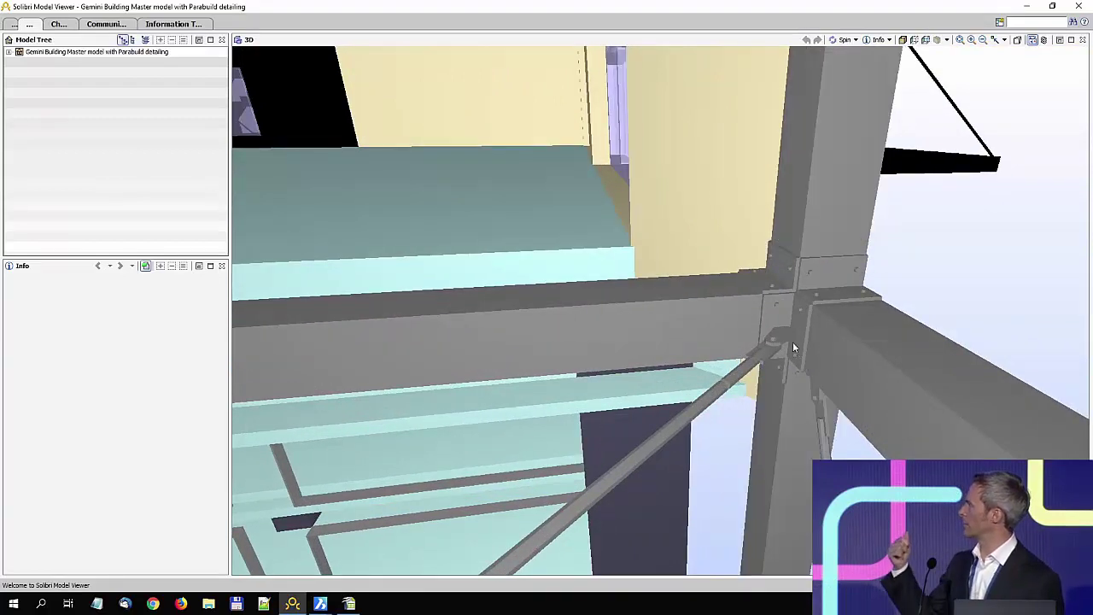
{"action": "mouse_move", "coordinate": [792, 343]}
{"action": "scroll", "coordinate": [793, 343], "scroll_direction": "down", "scroll_amount": 4}
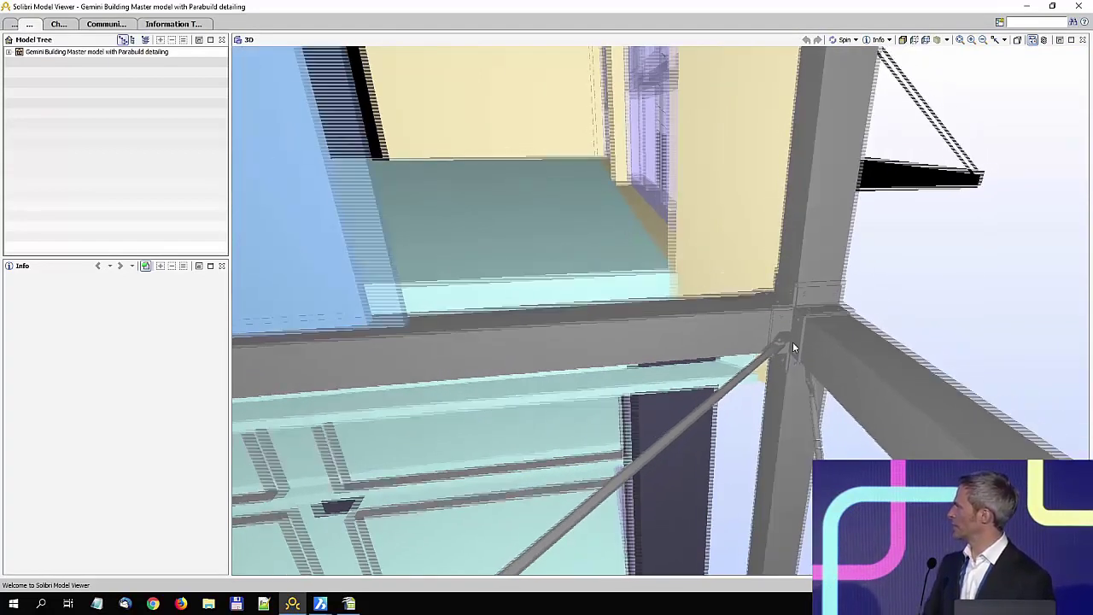
{"action": "scroll", "coordinate": [792, 341], "scroll_direction": "down", "scroll_amount": 4}
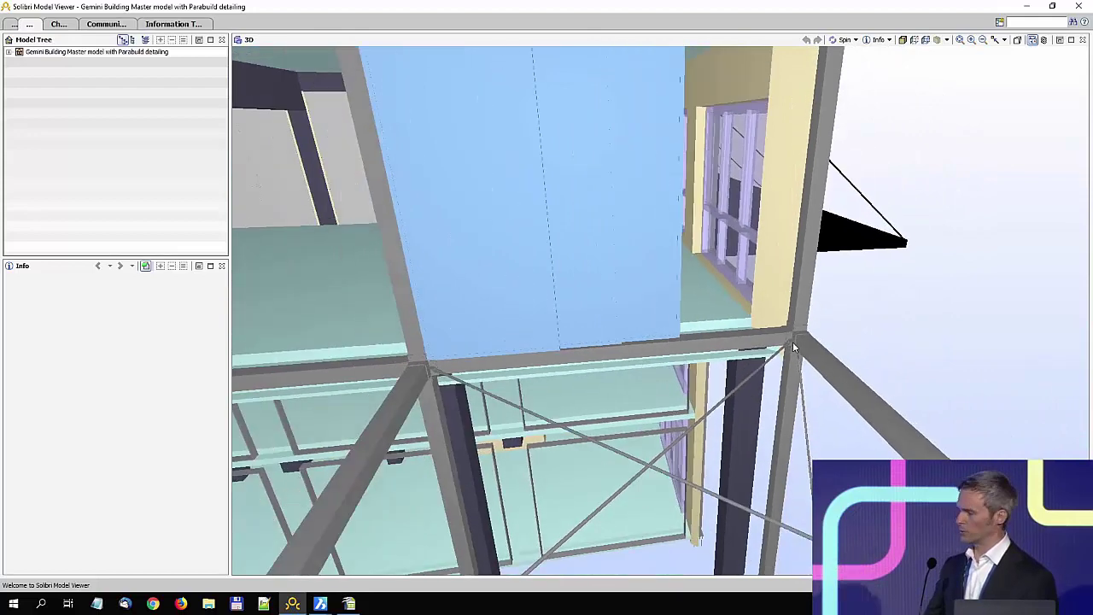